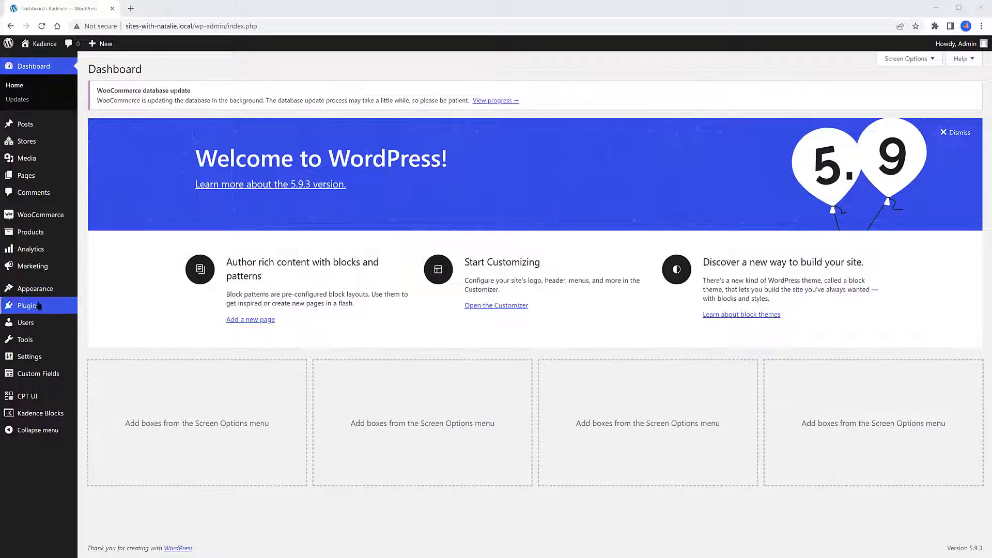
Start a new custom post type with slug affiliates, plural label Affiliates and singular label Affiliate
{"action": "mouse_move", "coordinate": [39, 305]}
{"action": "left_click", "coordinate": [99, 307]}
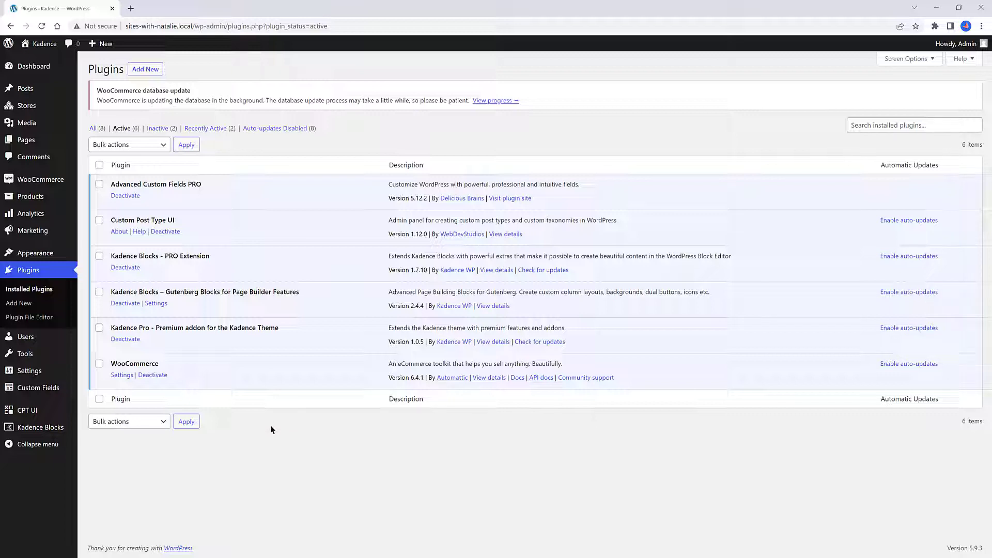
{"action": "mouse_move", "coordinate": [32, 410]}
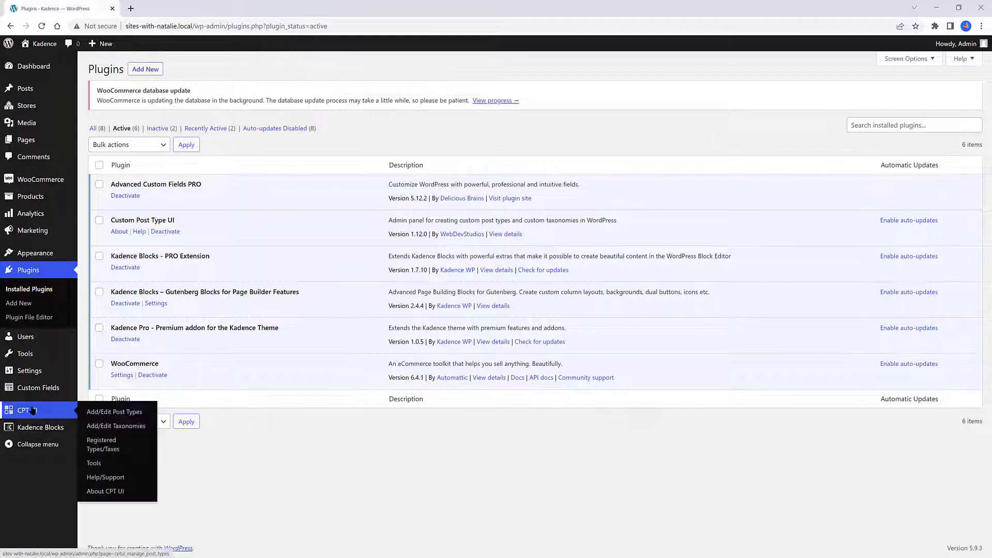
{"action": "left_click", "coordinate": [122, 412]}
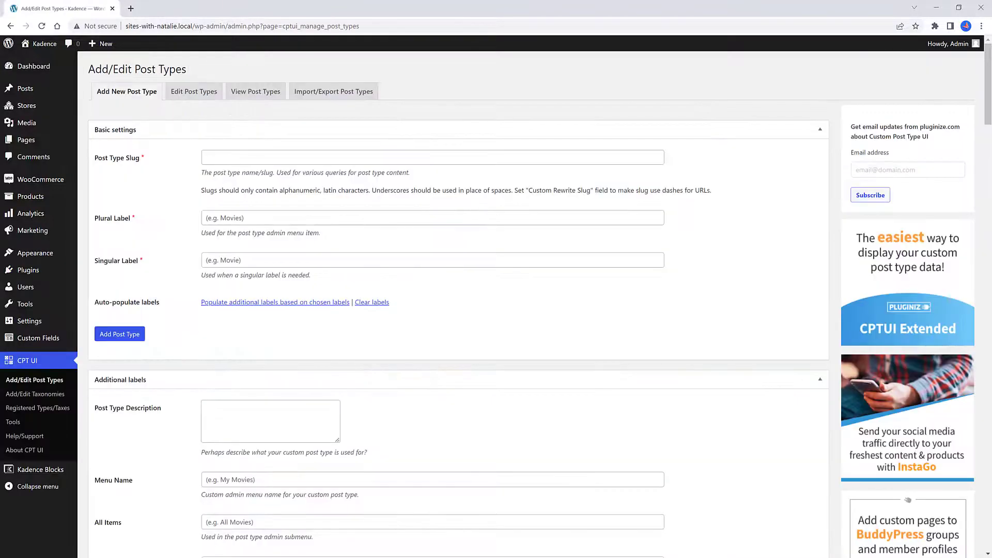
{"action": "left_click", "coordinate": [214, 156]}
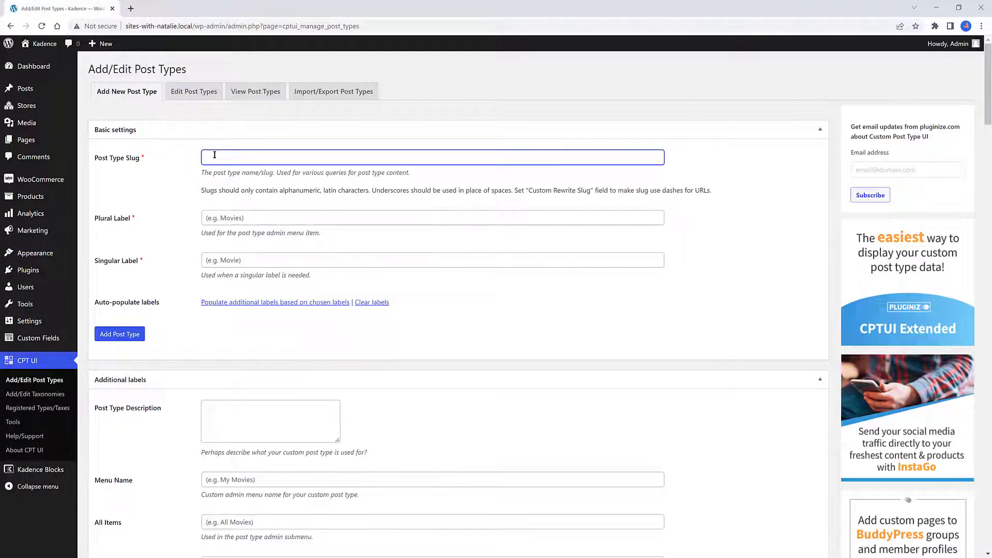
{"action": "type", "text": "affiliates"}
{"action": "left_click", "coordinate": [212, 219]}
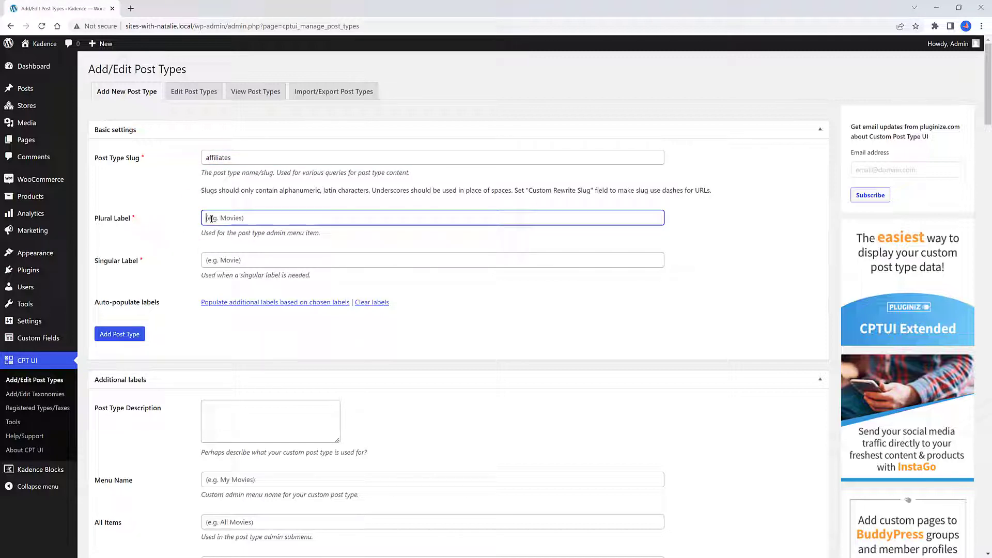
{"action": "type", "text": "Affiliates"}
{"action": "left_click", "coordinate": [222, 258]}
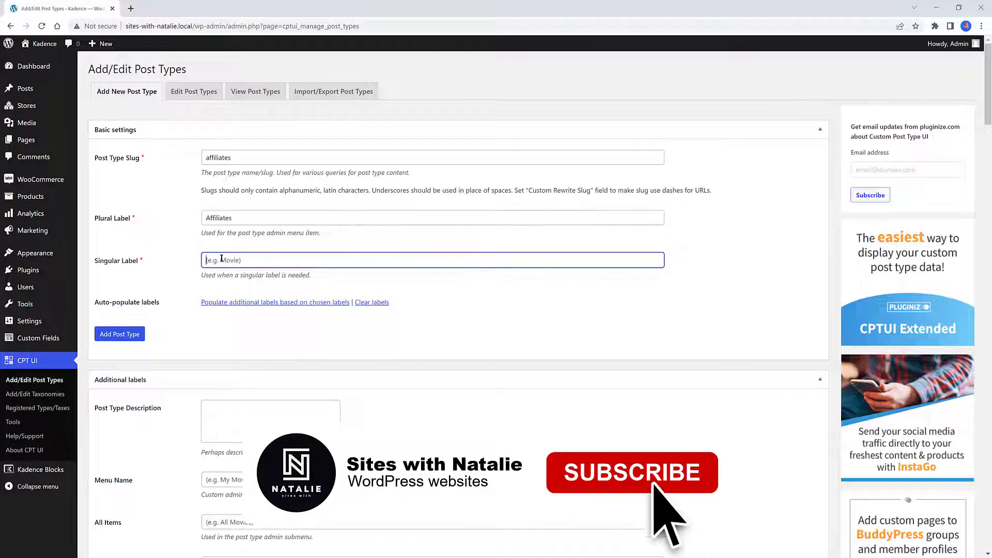
{"action": "type", "text": "Affiliate"}
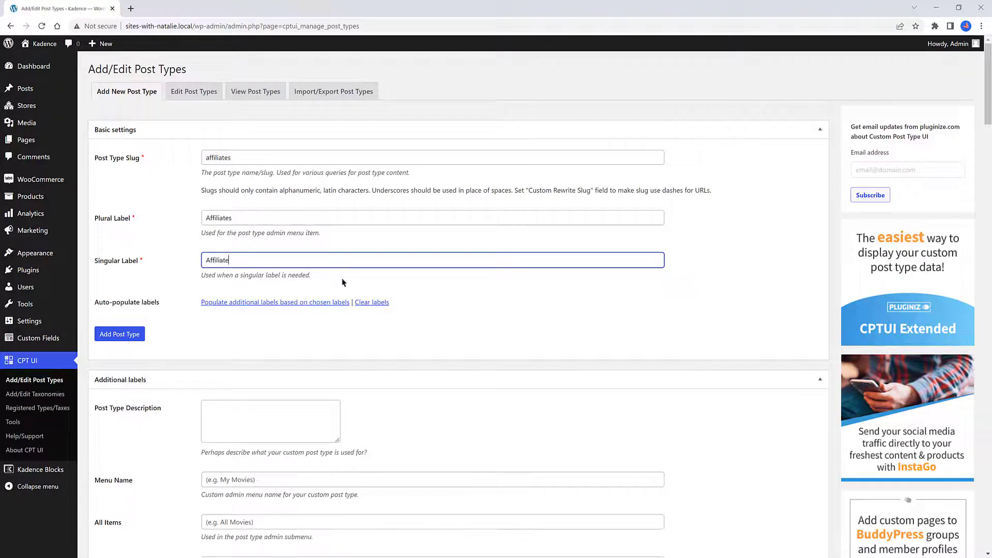
{"action": "left_click", "coordinate": [372, 281]}
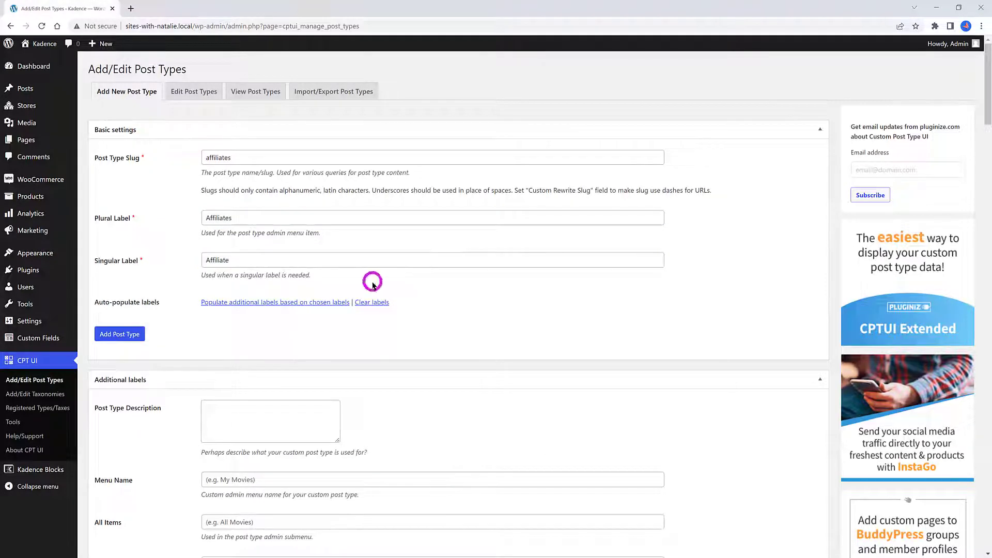
Set the post type's menu icon to the dashicons-money-alt dashicon found by searching Money
{"action": "scroll", "coordinate": [376, 286], "scroll_direction": "down", "scroll_amount": 3}
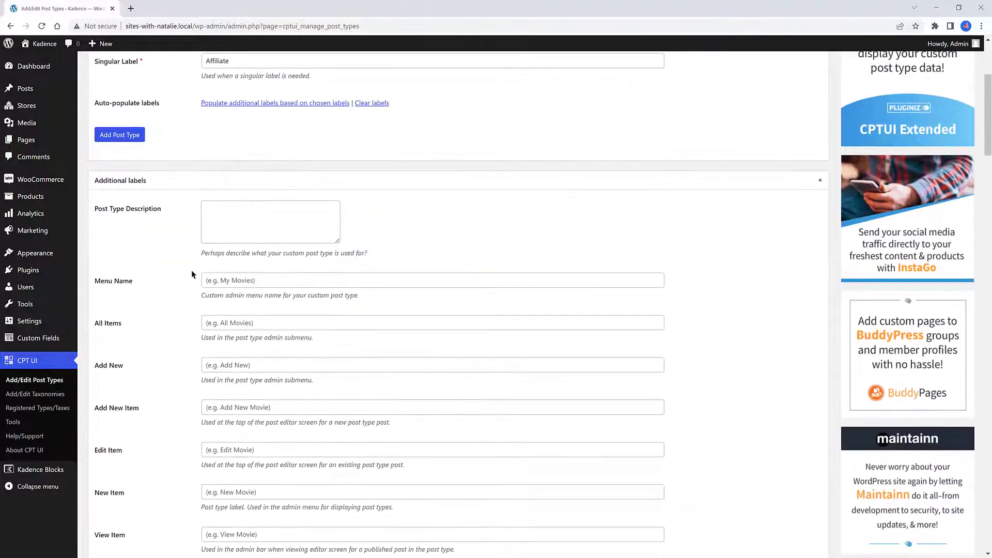
{"action": "scroll", "coordinate": [250, 274], "scroll_direction": "down", "scroll_amount": 4}
{"action": "scroll", "coordinate": [427, 301], "scroll_direction": "down", "scroll_amount": 20}
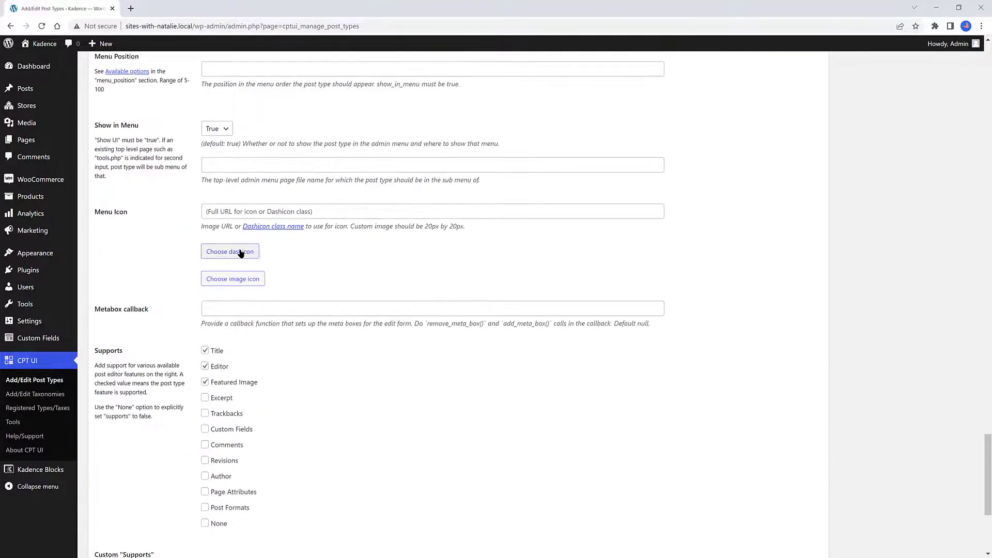
{"action": "left_click", "coordinate": [240, 253]}
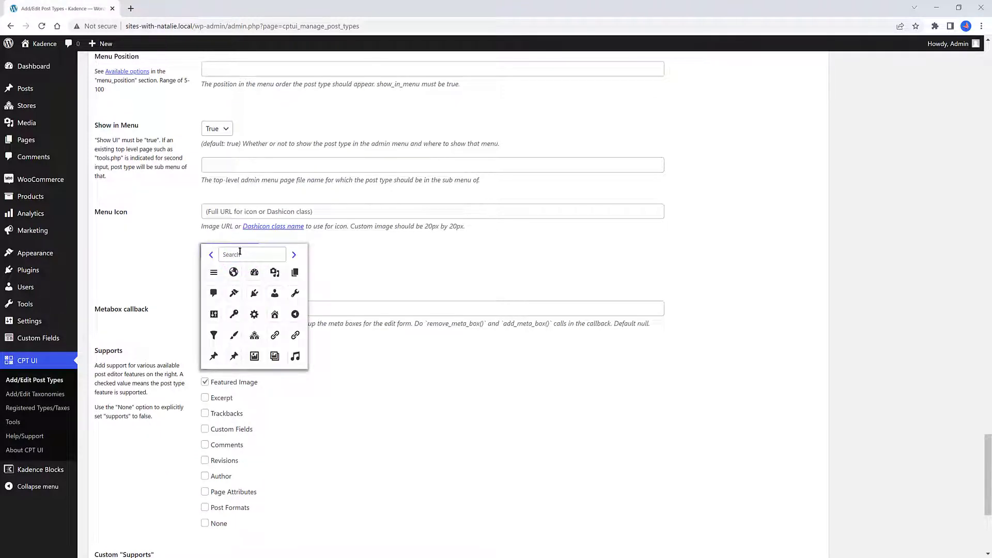
{"action": "left_click", "coordinate": [239, 253]}
{"action": "type", "text": "Money"}
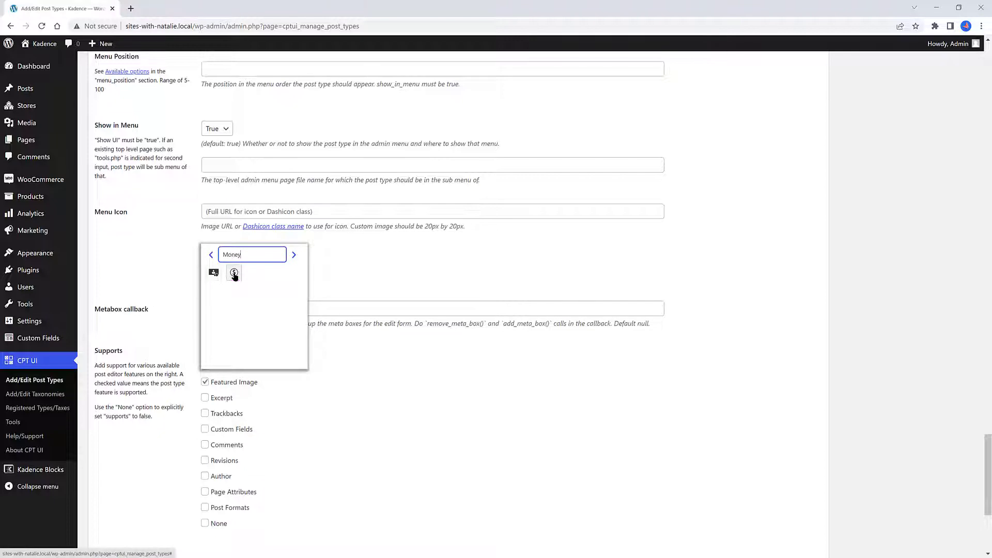
{"action": "left_click", "coordinate": [234, 273]}
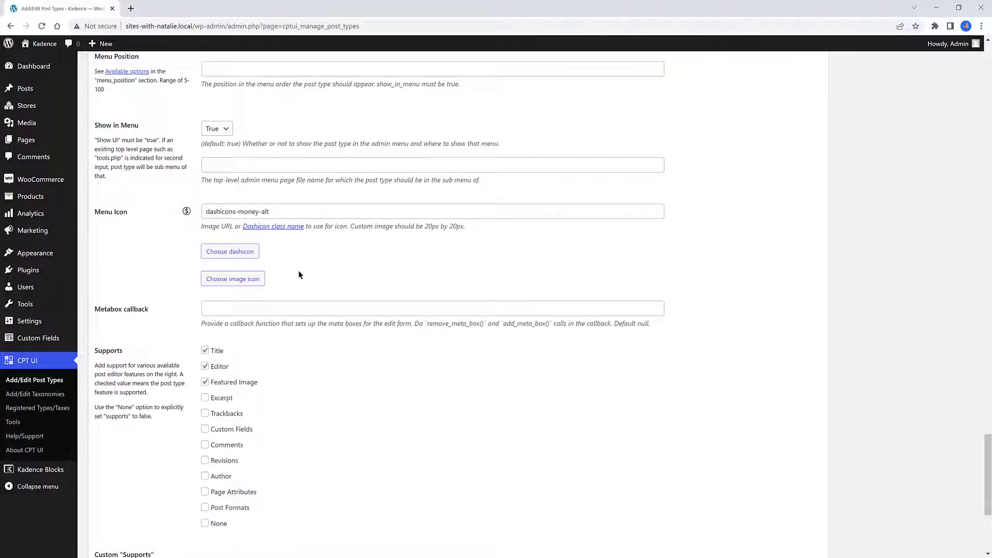
Enable Excerpt and Custom Fields support for the post type
{"action": "scroll", "coordinate": [310, 279], "scroll_direction": "down", "scroll_amount": 3}
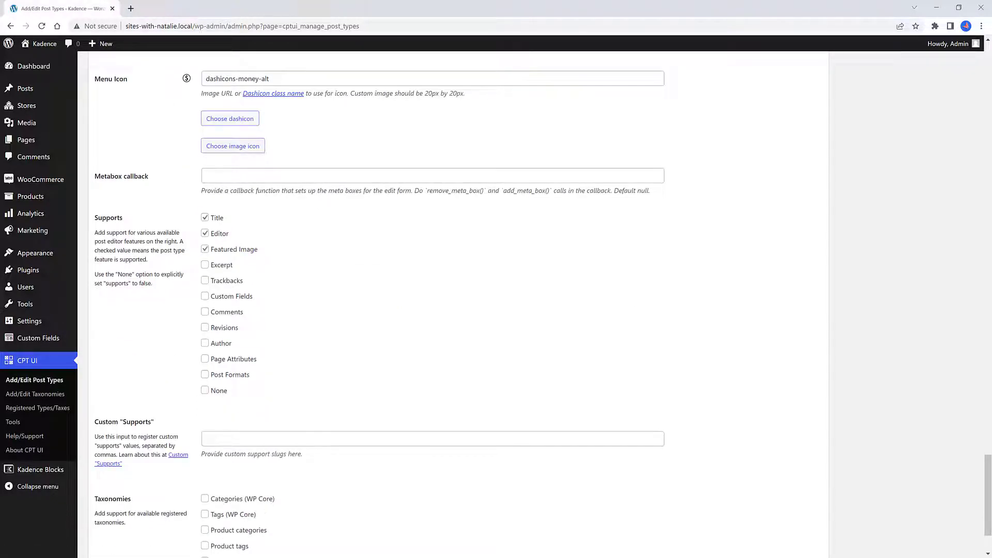
{"action": "left_click", "coordinate": [204, 265]}
{"action": "left_click", "coordinate": [206, 297]}
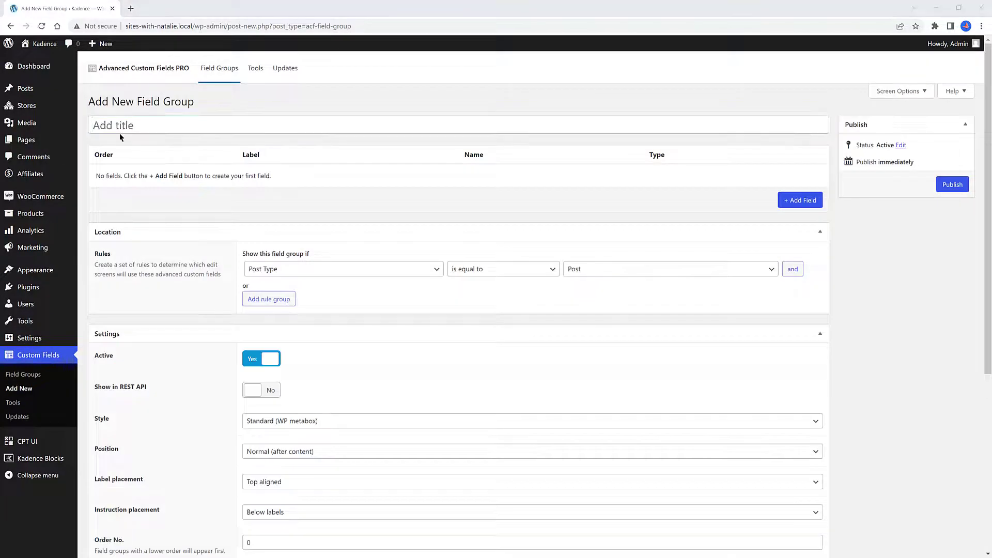
Title a new field group Affiliate Settings and show it when the post type is equal to Affiliate
{"action": "left_click", "coordinate": [124, 129]}
{"action": "type", "text": "Affiliate Settings"}
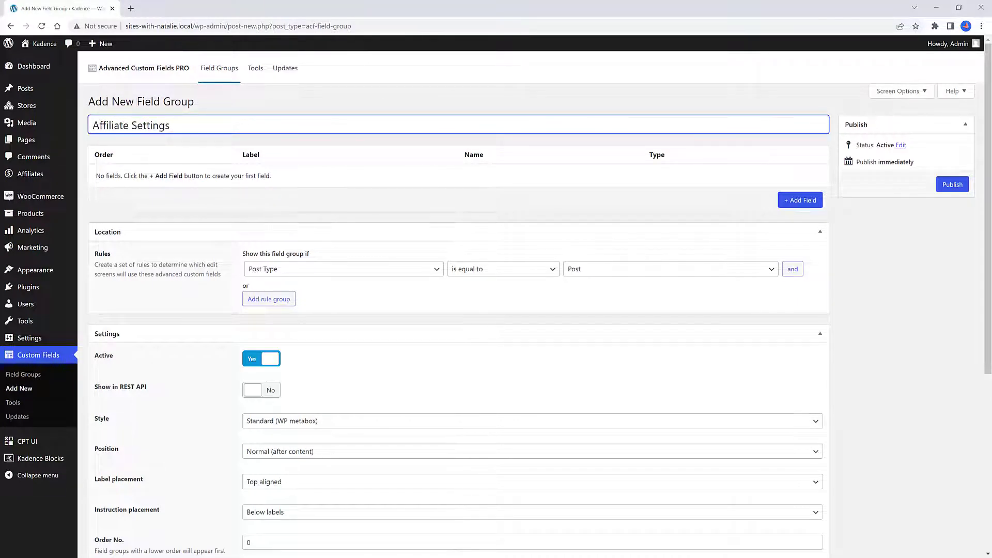
{"action": "left_click", "coordinate": [314, 268]}
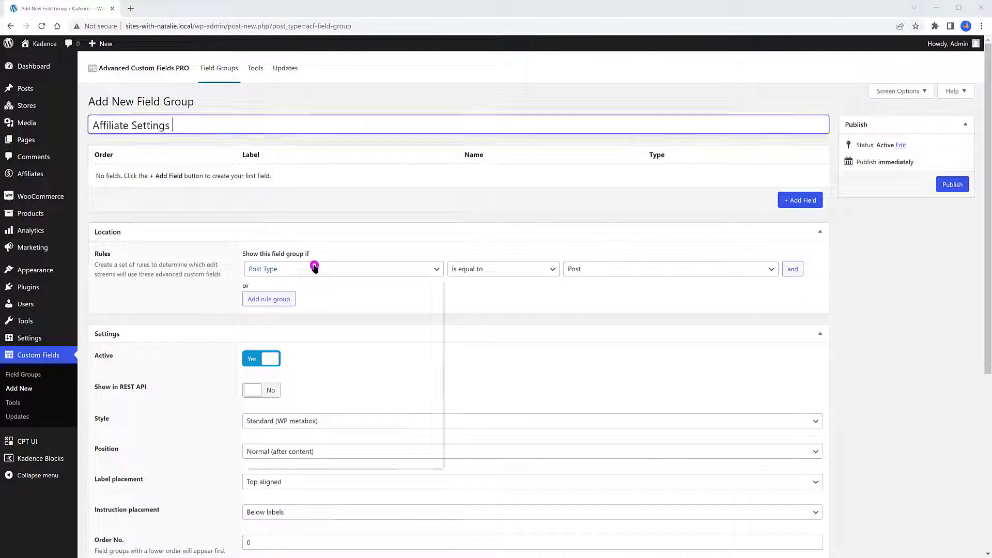
{"action": "left_click", "coordinate": [310, 288]}
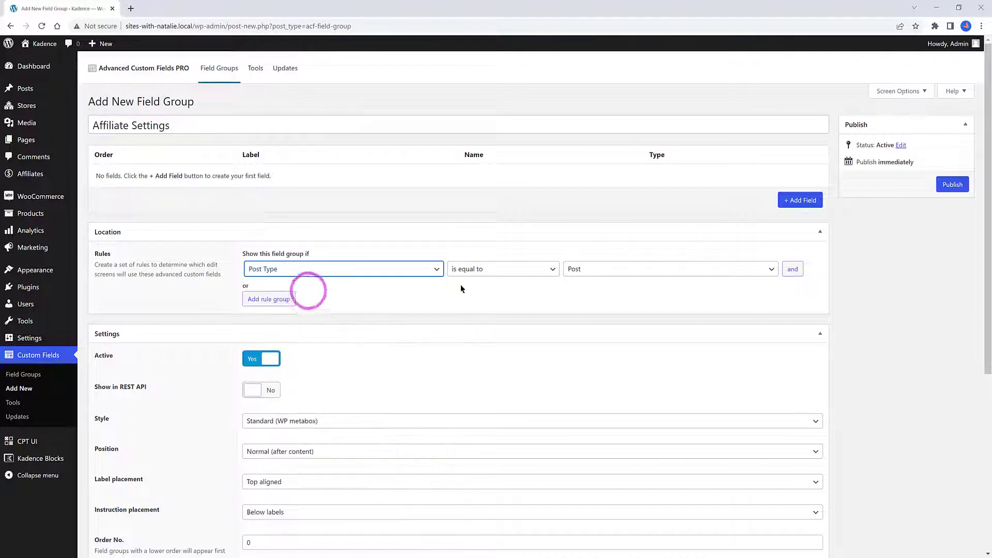
{"action": "left_click", "coordinate": [641, 274]}
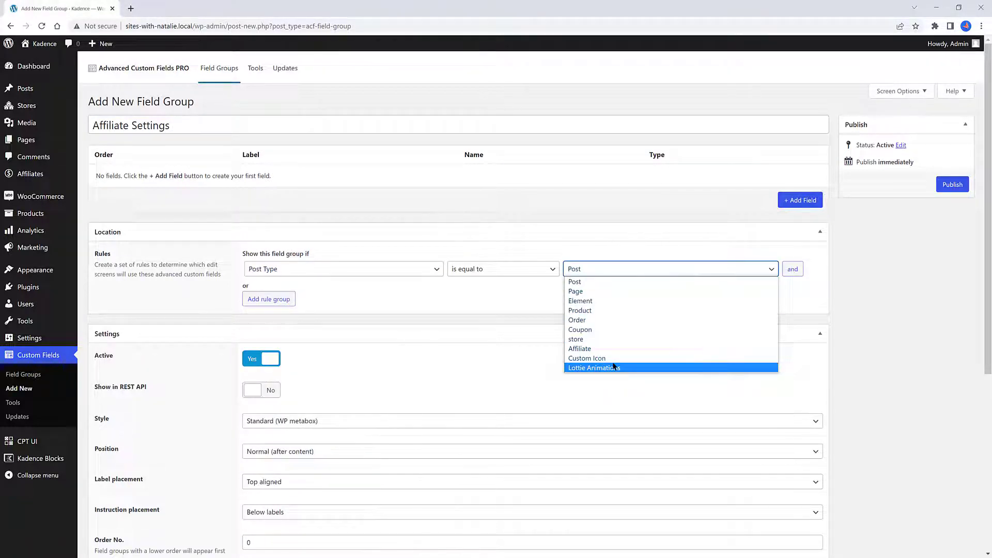
{"action": "left_click", "coordinate": [600, 347]}
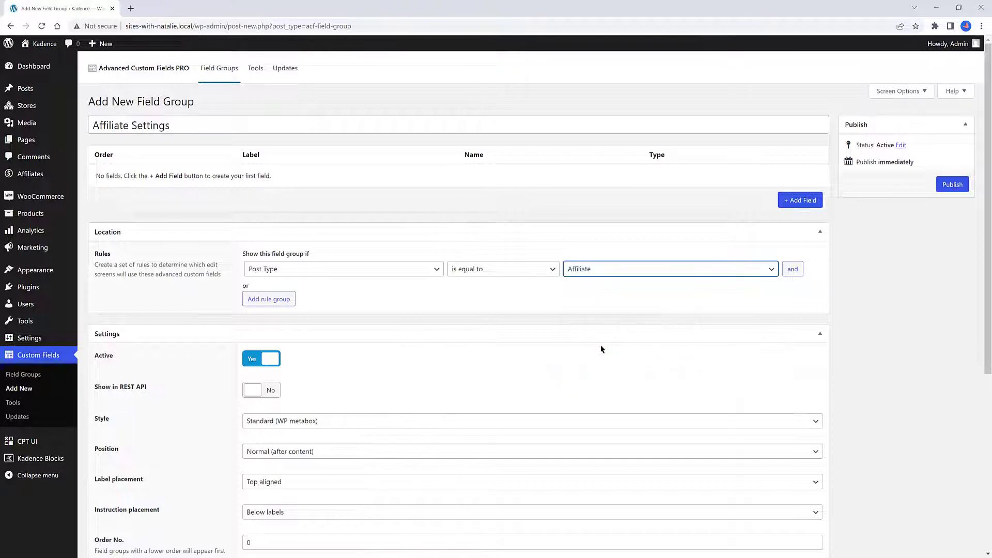
Turn on Show in REST API for the field group
{"action": "left_click", "coordinate": [267, 390]}
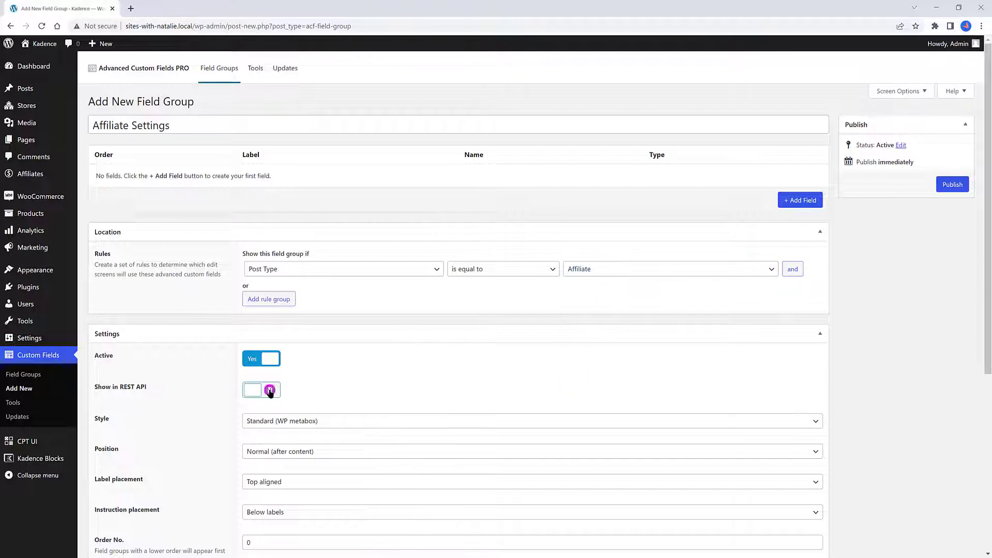
{"action": "scroll", "coordinate": [376, 385], "scroll_direction": "down", "scroll_amount": 4}
{"action": "scroll", "coordinate": [376, 385], "scroll_direction": "up", "scroll_amount": 4}
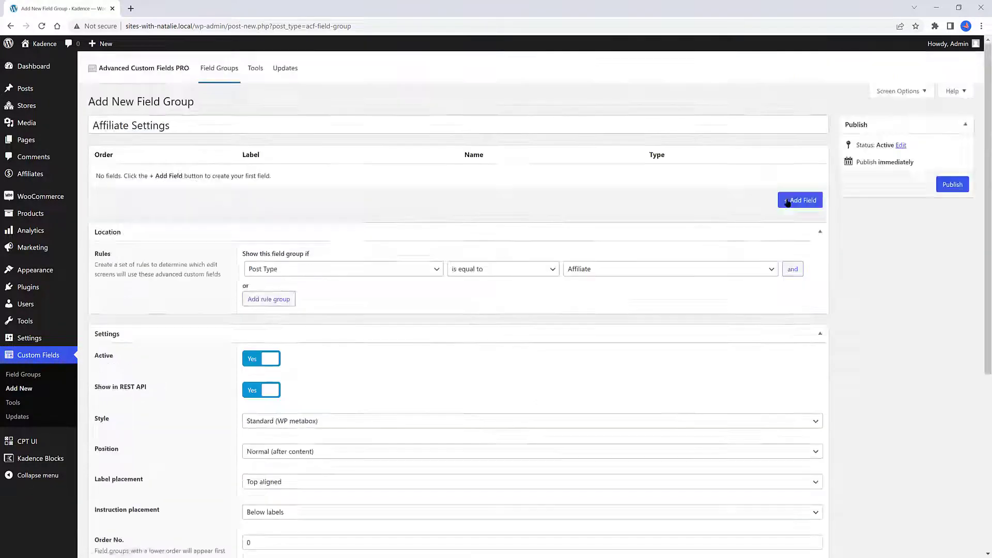
Add a Url field labelled Affiliate_Link with field name affiliate_link and collapse it
{"action": "left_click", "coordinate": [787, 202]}
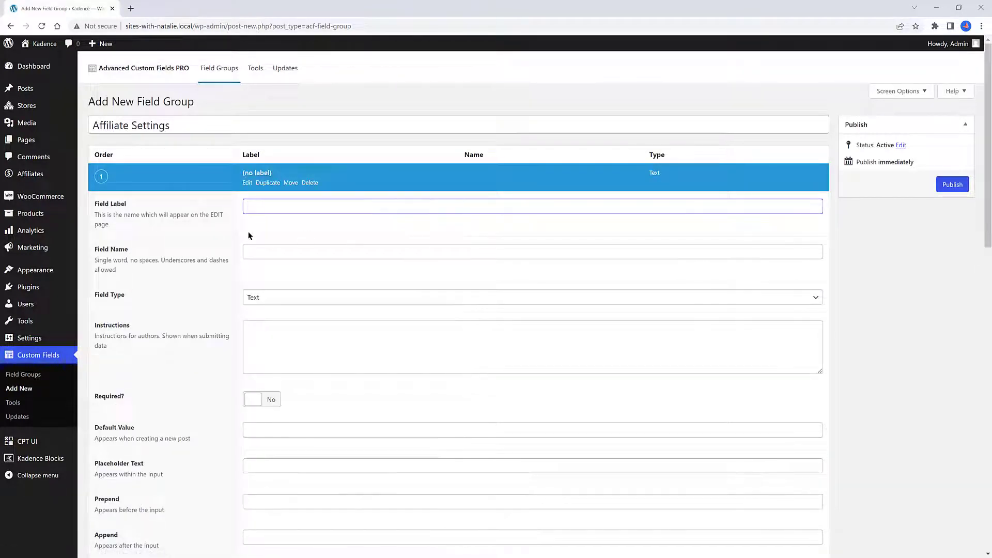
{"action": "left_click", "coordinate": [268, 204]}
{"action": "type", "text": "Affiliate_Link"}
{"action": "key", "text": "Tab"}
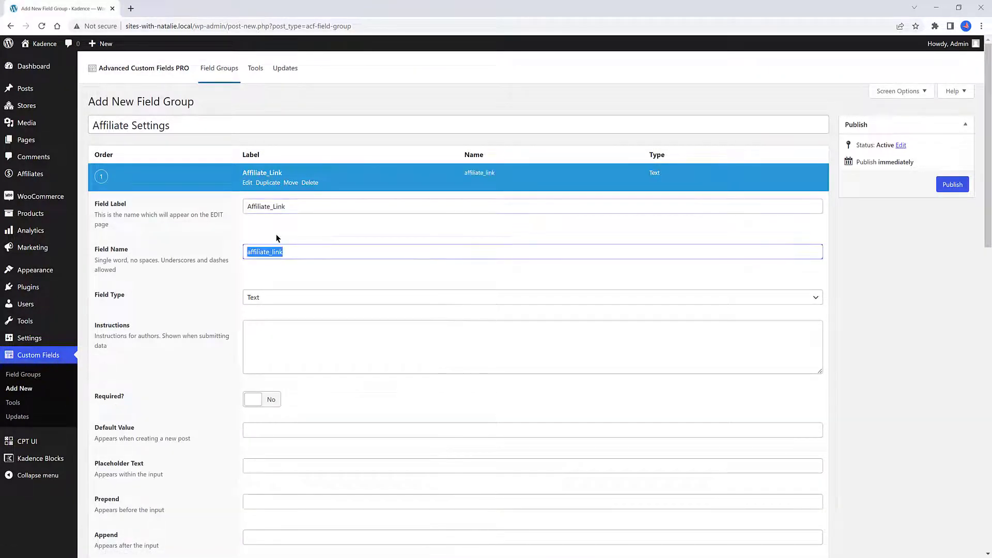
{"action": "left_click", "coordinate": [271, 298]}
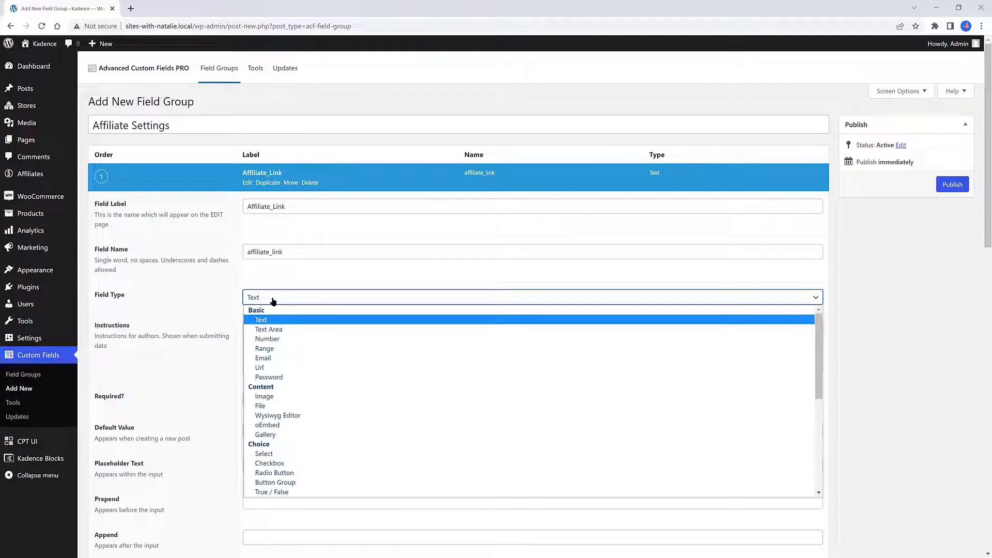
{"action": "left_click", "coordinate": [272, 366]}
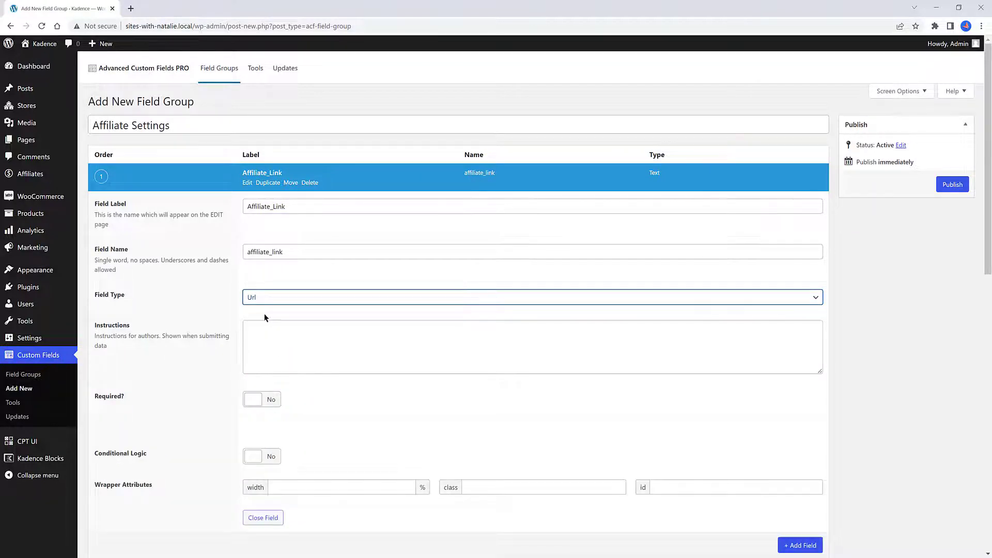
{"action": "left_click", "coordinate": [263, 173]}
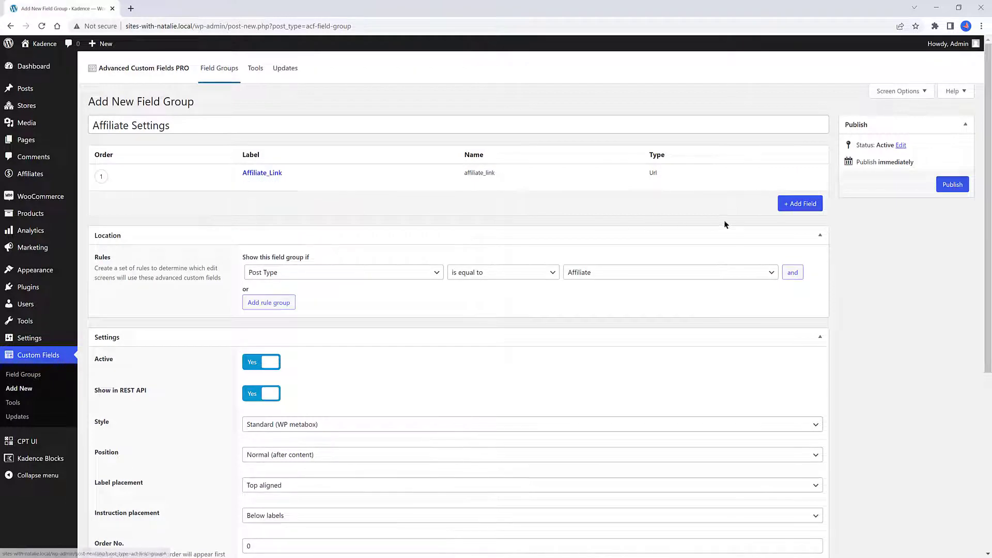
Add a second field labelled Content Image
{"action": "left_click", "coordinate": [799, 203]}
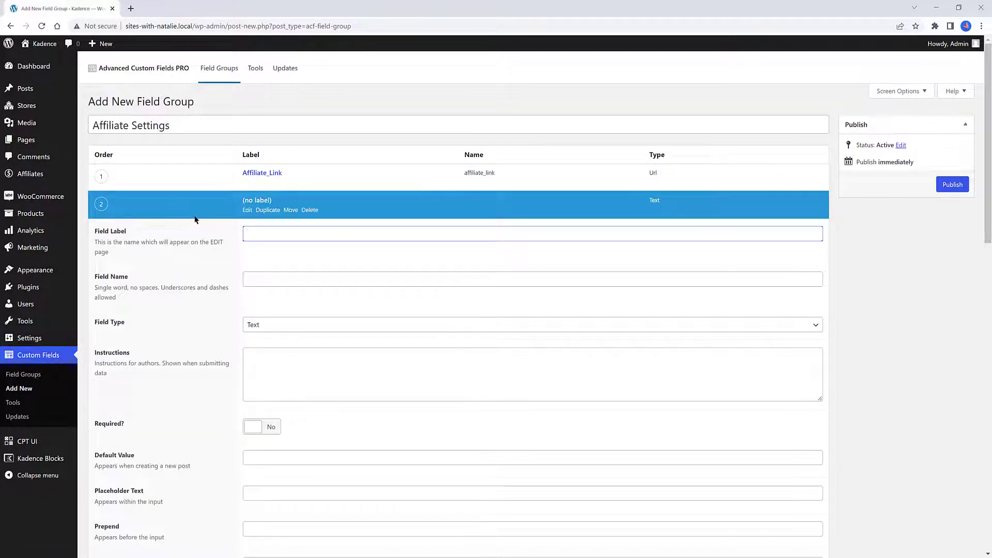
{"action": "type", "text": "Content Image"}
{"action": "left_click", "coordinate": [257, 279]}
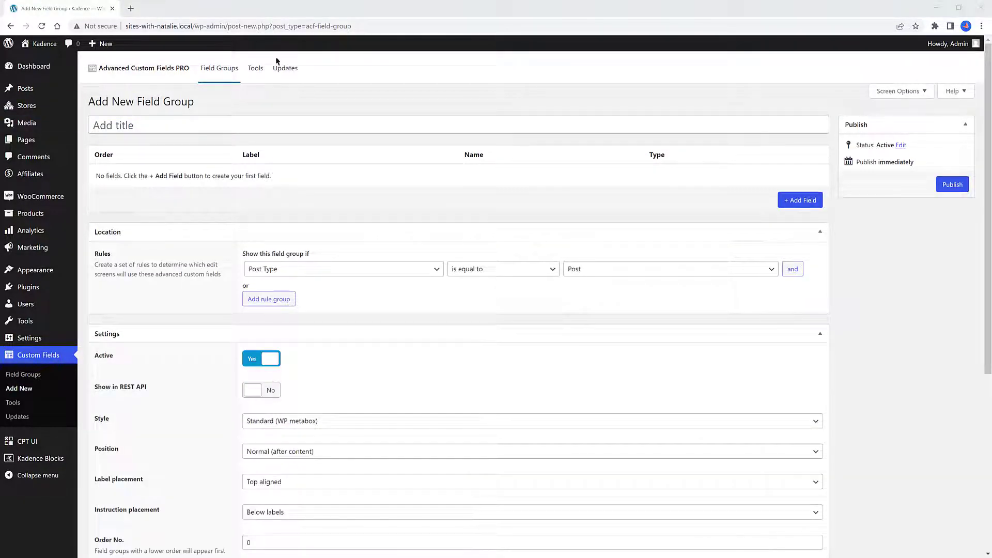
Title a new field group Post Affiliate and keep its location rule as post type equal to Post
{"action": "left_click", "coordinate": [126, 123]}
{"action": "type", "text": "Post Affiliate"}
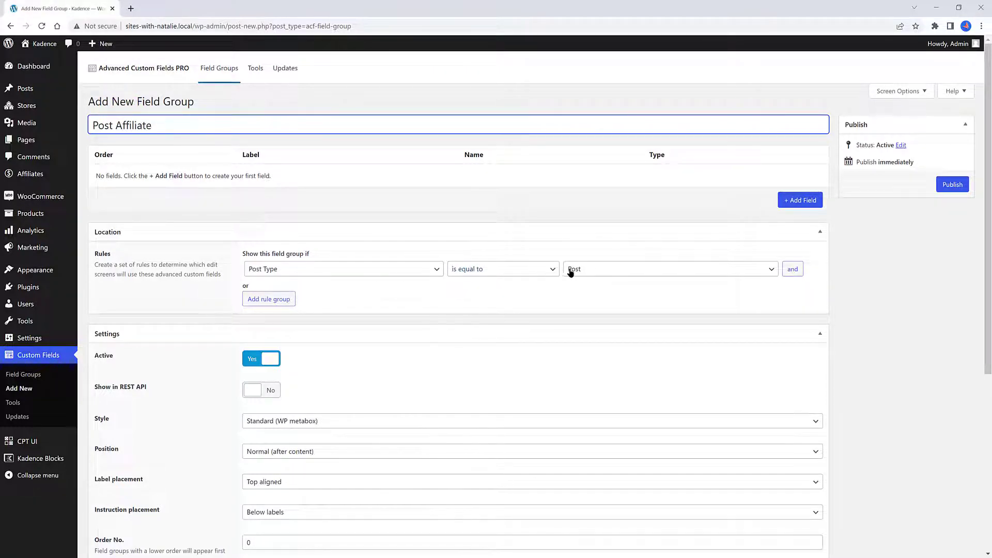
{"action": "left_click", "coordinate": [587, 270]}
{"action": "left_click", "coordinate": [580, 283]}
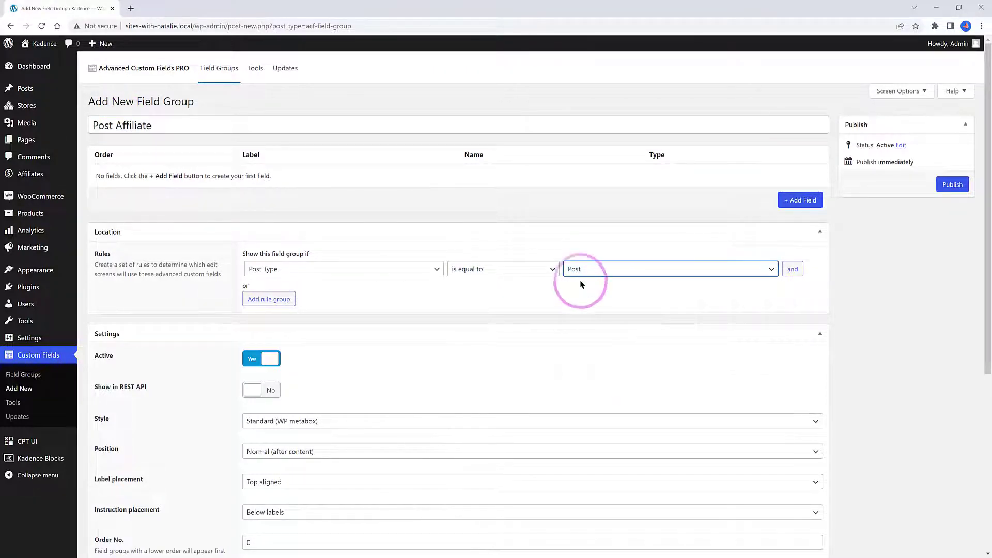
Add a Post Object field labelled Post with field name post
{"action": "left_click", "coordinate": [807, 205]}
{"action": "type", "text": "Post"}
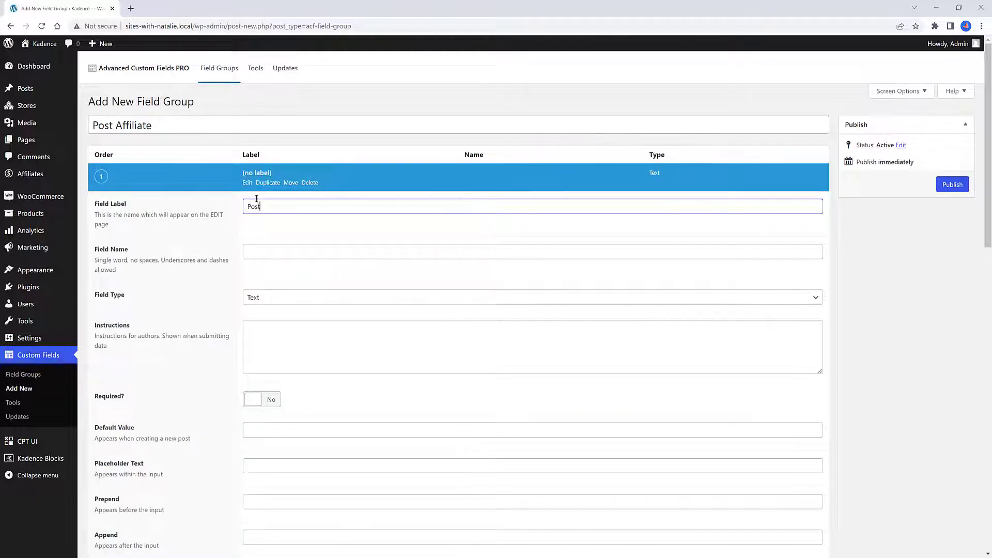
{"action": "key", "text": "Tab"}
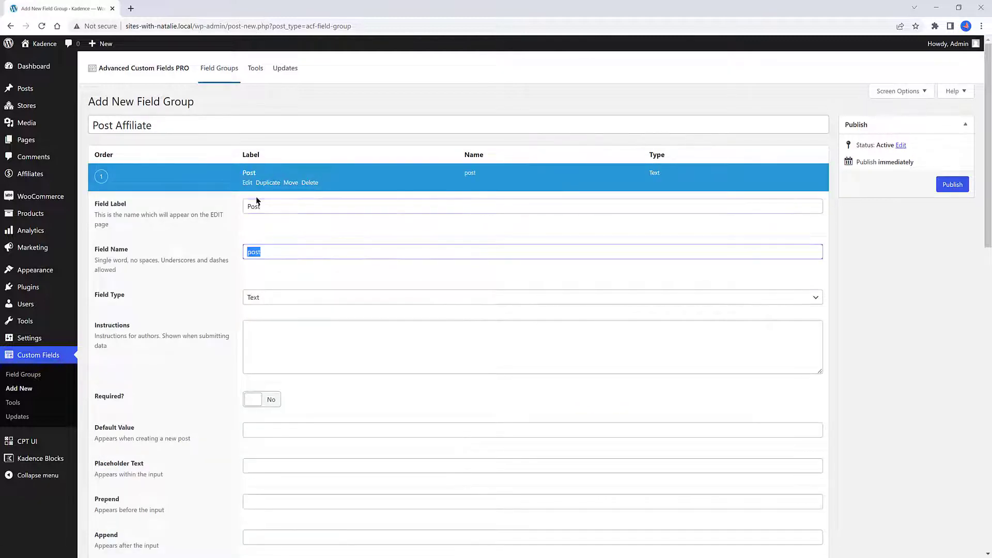
{"action": "left_click", "coordinate": [271, 299]}
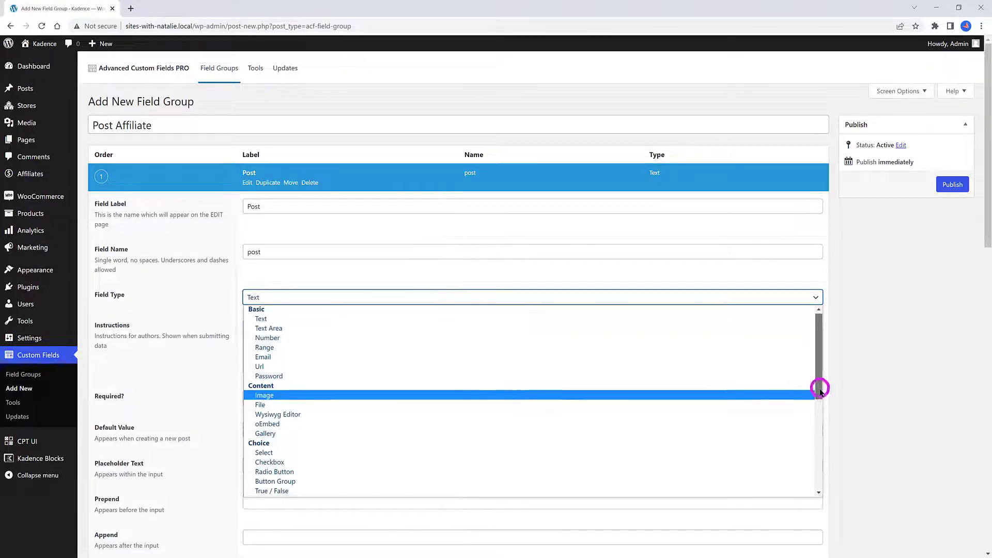
{"action": "scroll", "coordinate": [817, 383], "scroll_direction": "down", "scroll_amount": 3}
{"action": "left_click", "coordinate": [426, 432]}
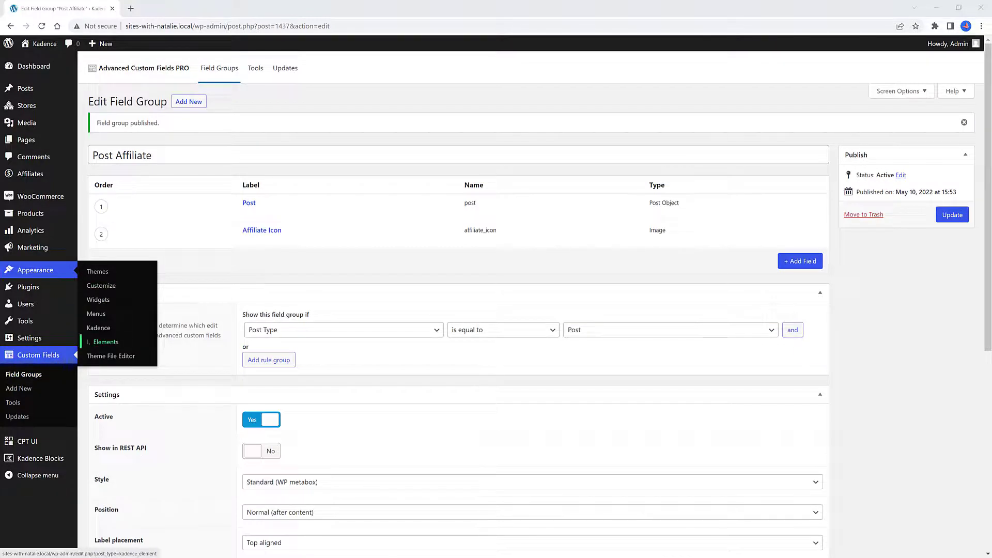
Open the Kadence theme dashboard and turn on the Conditional Headers pro addon
{"action": "left_click", "coordinate": [98, 327]}
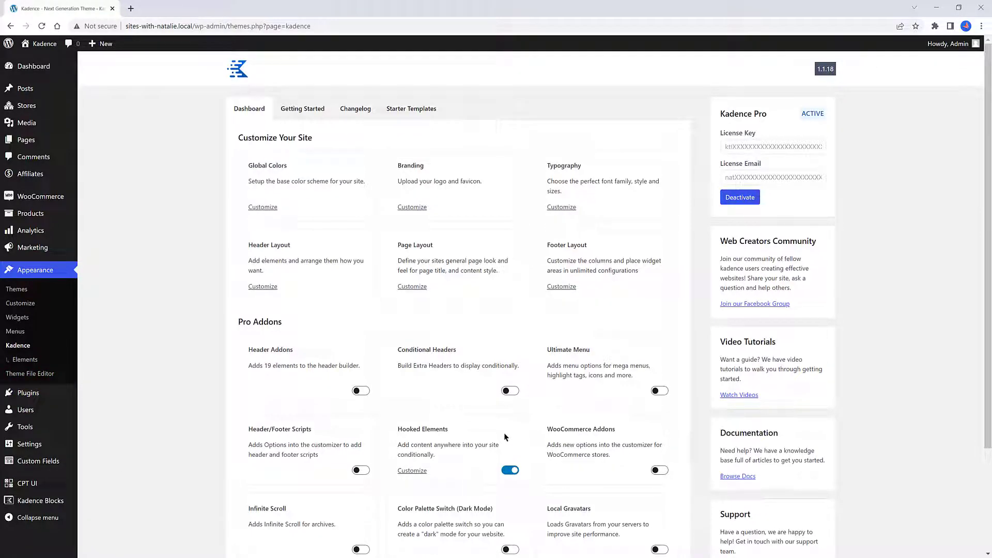
{"action": "left_click", "coordinate": [513, 393]}
{"action": "scroll", "coordinate": [513, 393], "scroll_direction": "down", "scroll_amount": 1}
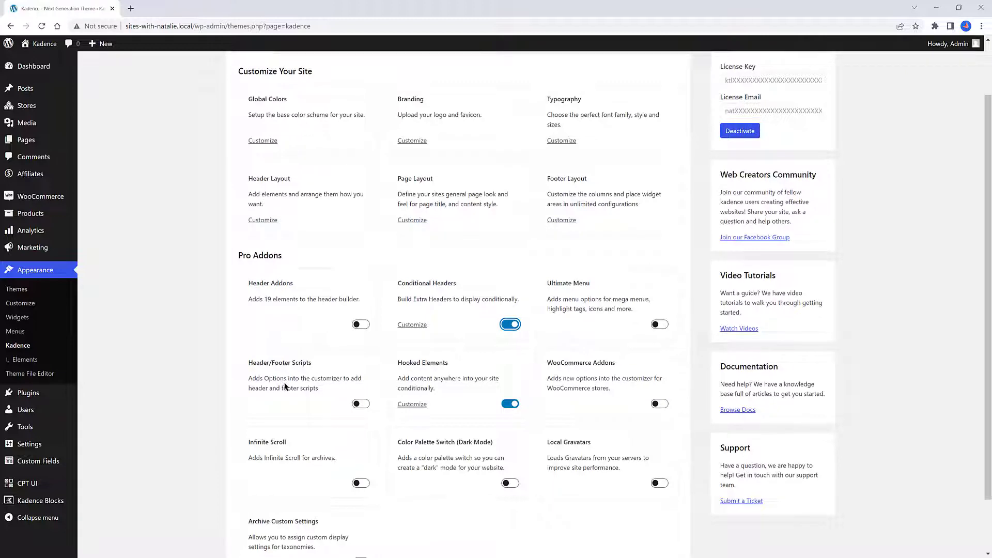
{"action": "scroll", "coordinate": [281, 386], "scroll_direction": "down", "scroll_amount": 1}
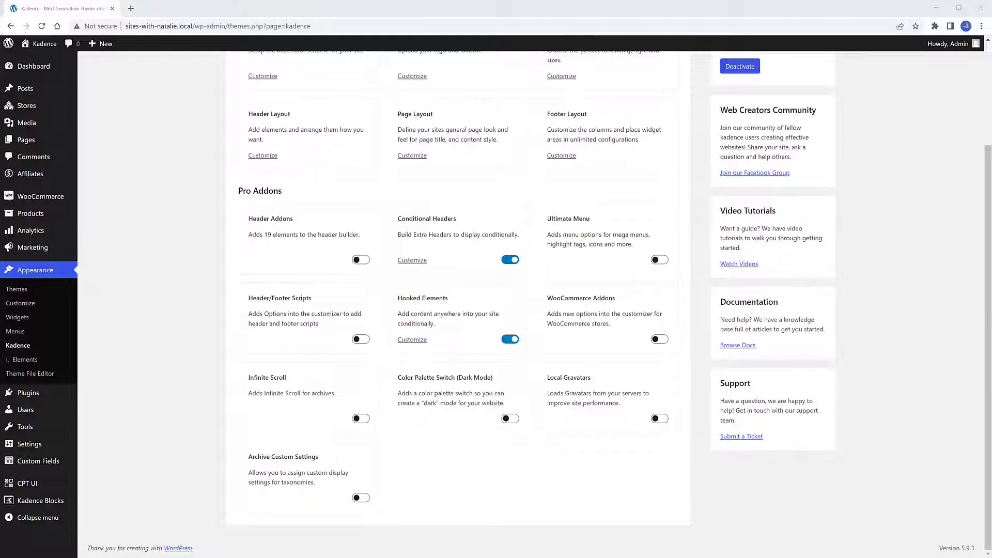
Start a new Affiliate, dismiss the block editor welcome guide, and title it Aff Product
{"action": "mouse_move", "coordinate": [31, 173]}
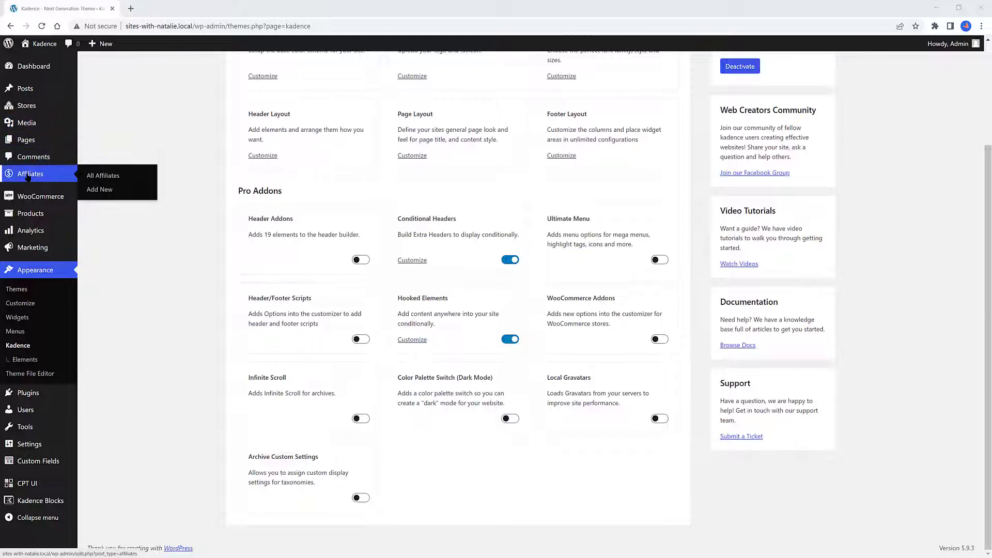
{"action": "left_click", "coordinate": [104, 189]}
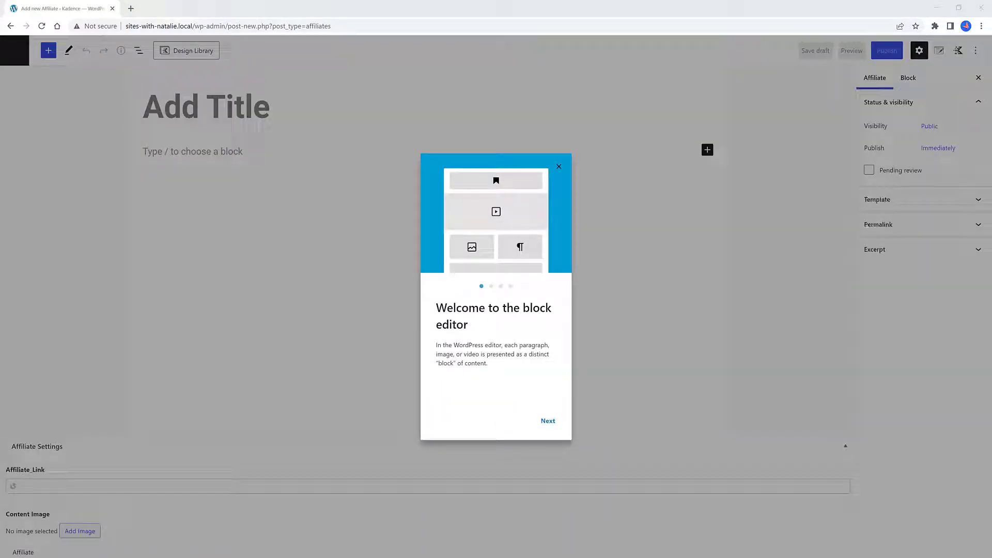
{"action": "left_click", "coordinate": [559, 166]}
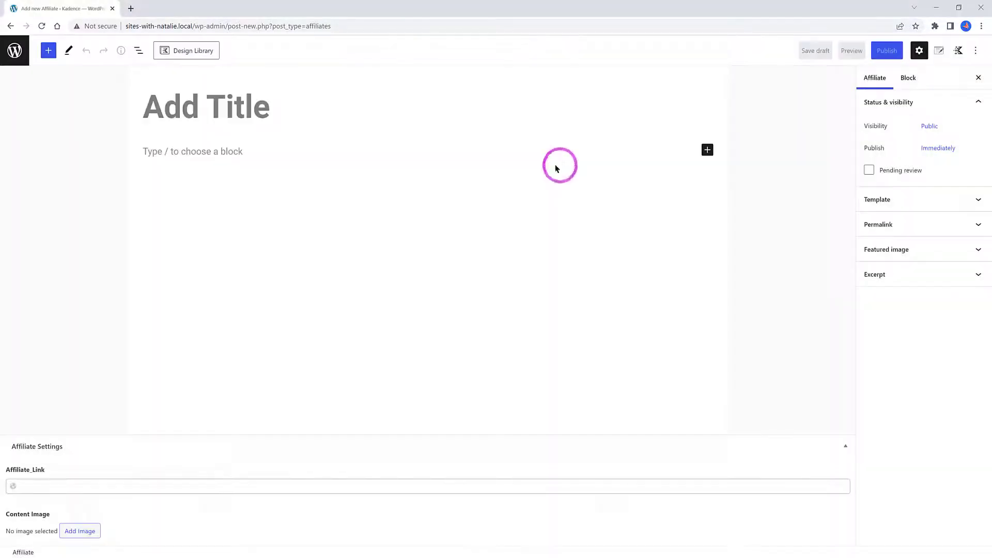
{"action": "left_click", "coordinate": [154, 99]}
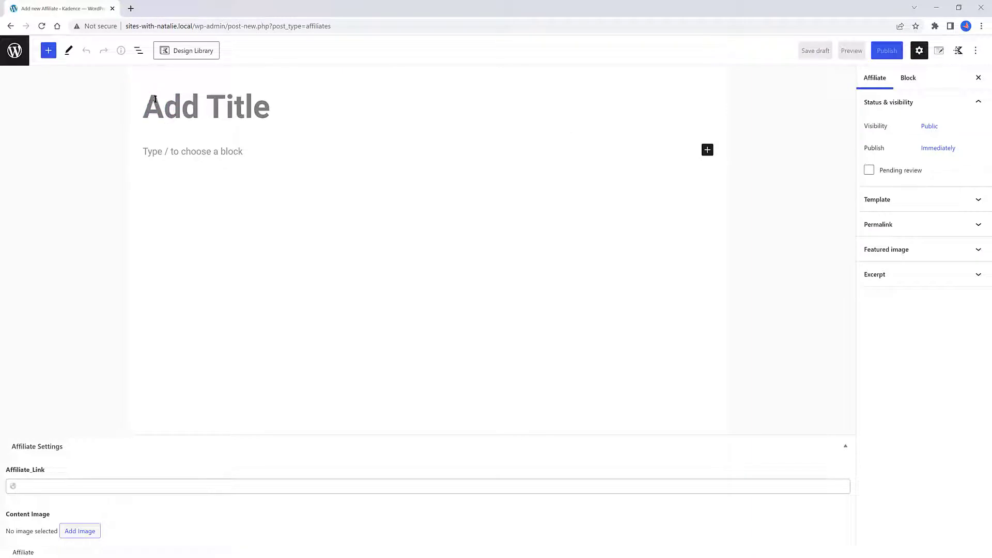
{"action": "type", "text": "Aff Product"}
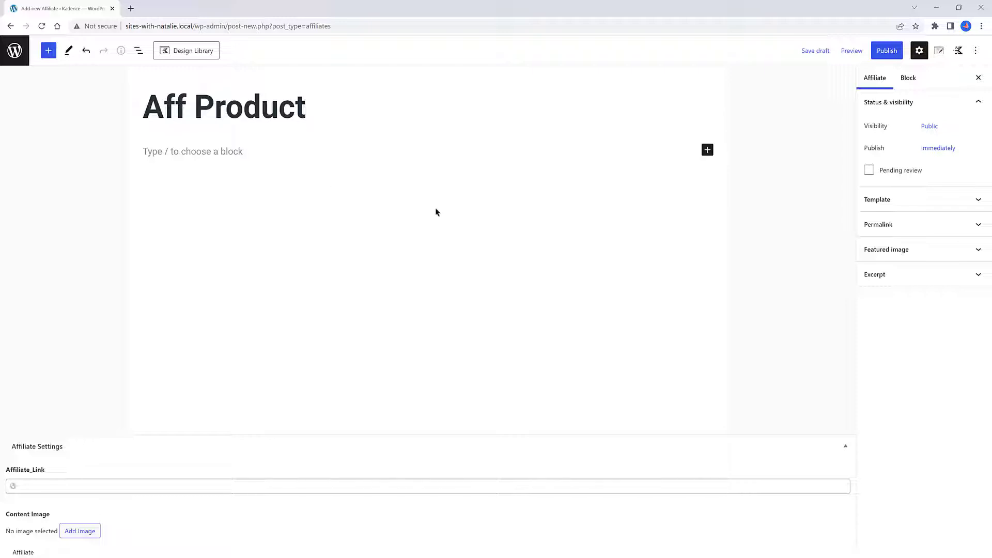
{"action": "left_click", "coordinate": [221, 151]}
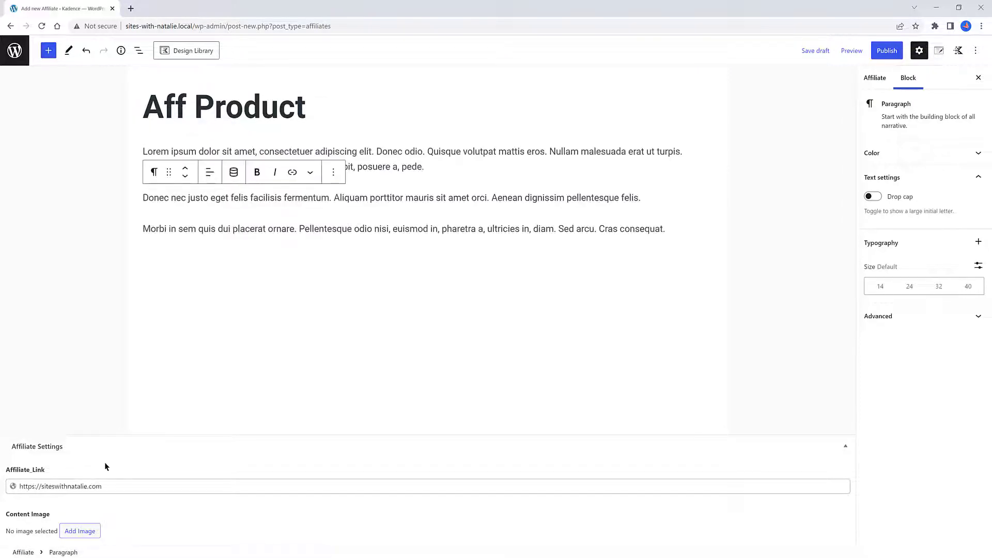
{"action": "left_click", "coordinate": [79, 530]}
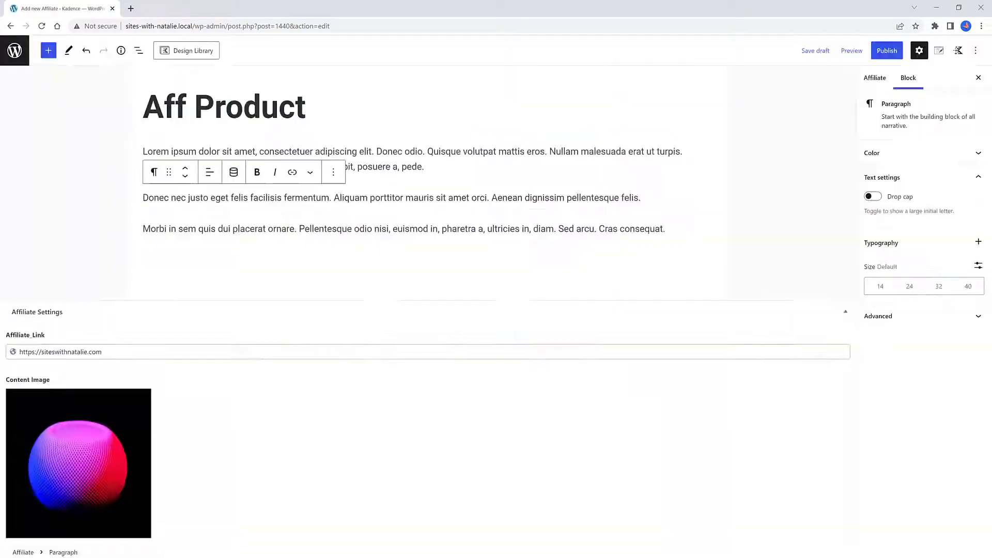
{"action": "left_click", "coordinate": [887, 50]}
{"action": "left_click", "coordinate": [901, 52]}
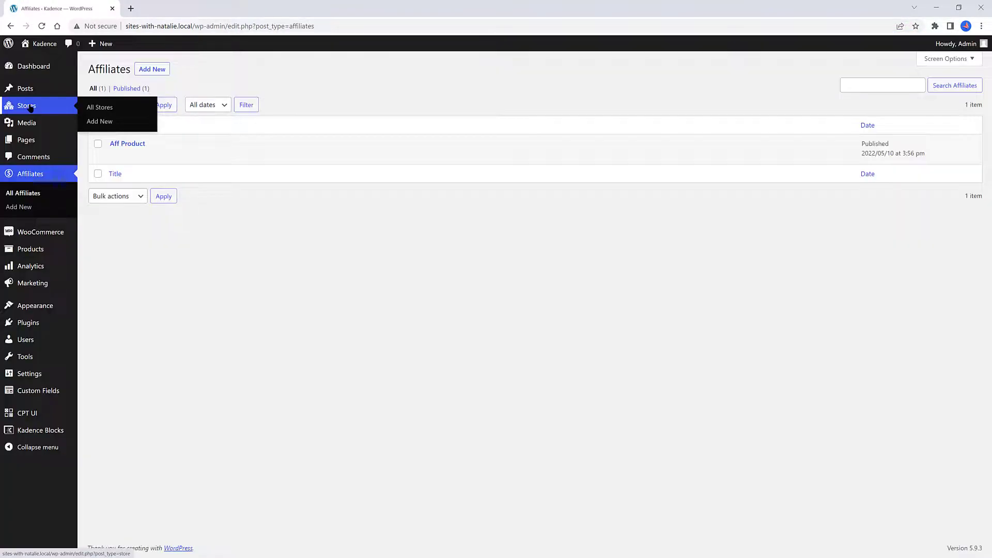
View the Aff Product affiliate on the live site and reopen it for editing
{"action": "left_click", "coordinate": [184, 154]}
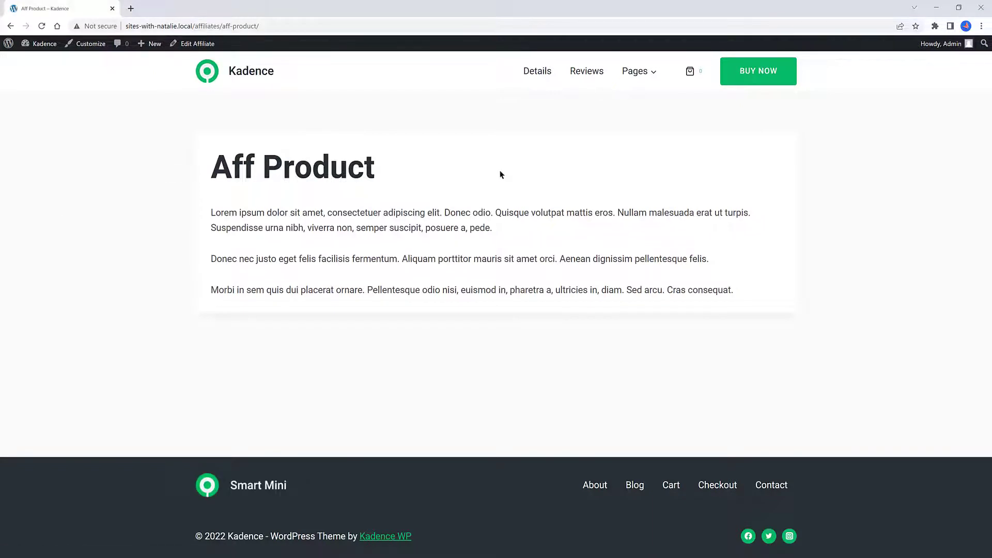
{"action": "left_click", "coordinate": [202, 44]}
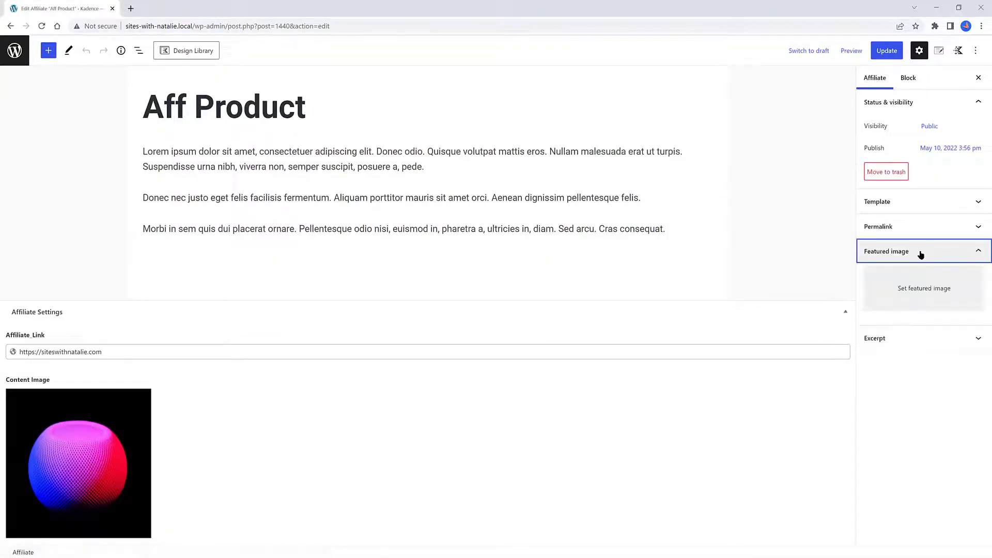
Open the featured image media library for the affiliate and pick an image
{"action": "left_click", "coordinate": [925, 284]}
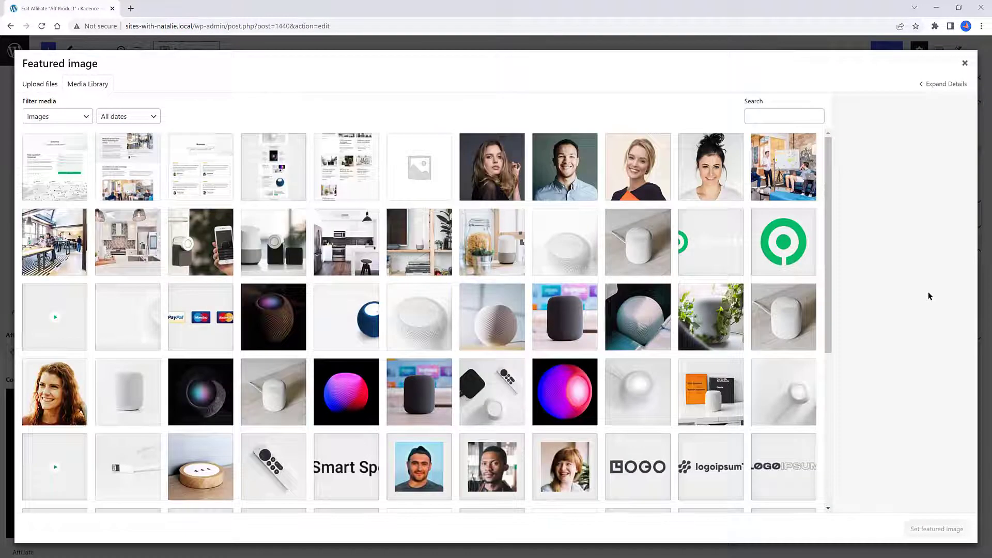
{"action": "left_click", "coordinate": [99, 378]}
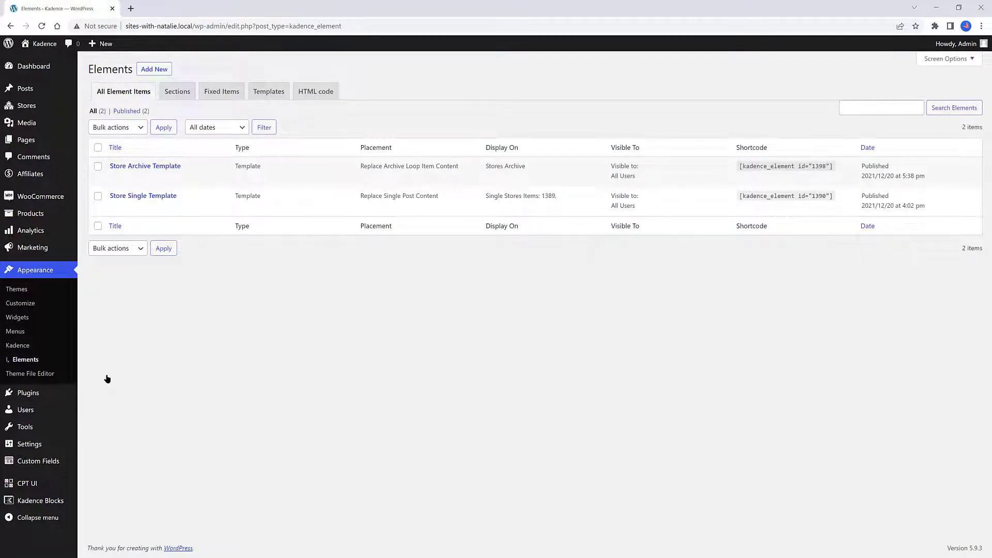
Add a new Template element titled Single Post Affiliate Banner
{"action": "left_click", "coordinate": [158, 70]}
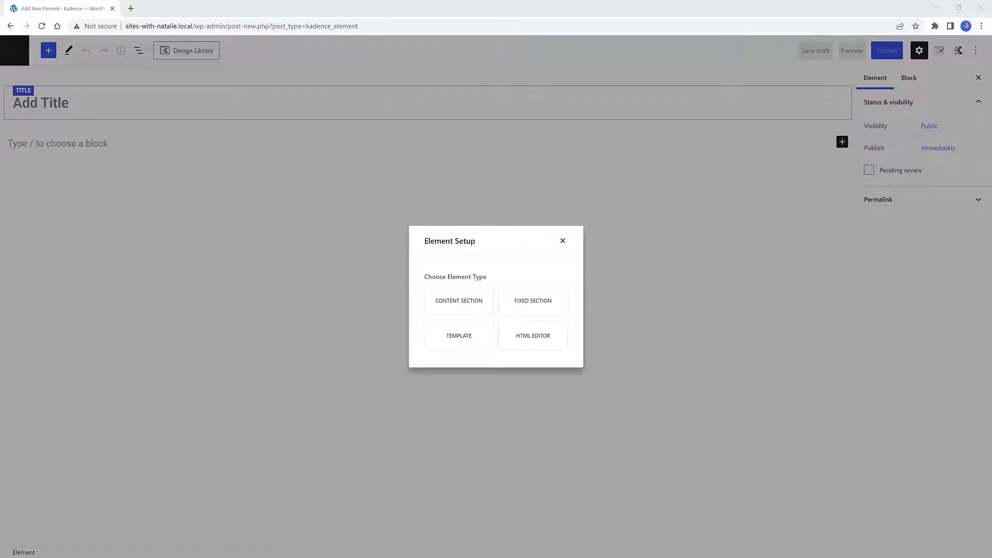
{"action": "left_click", "coordinate": [449, 342]}
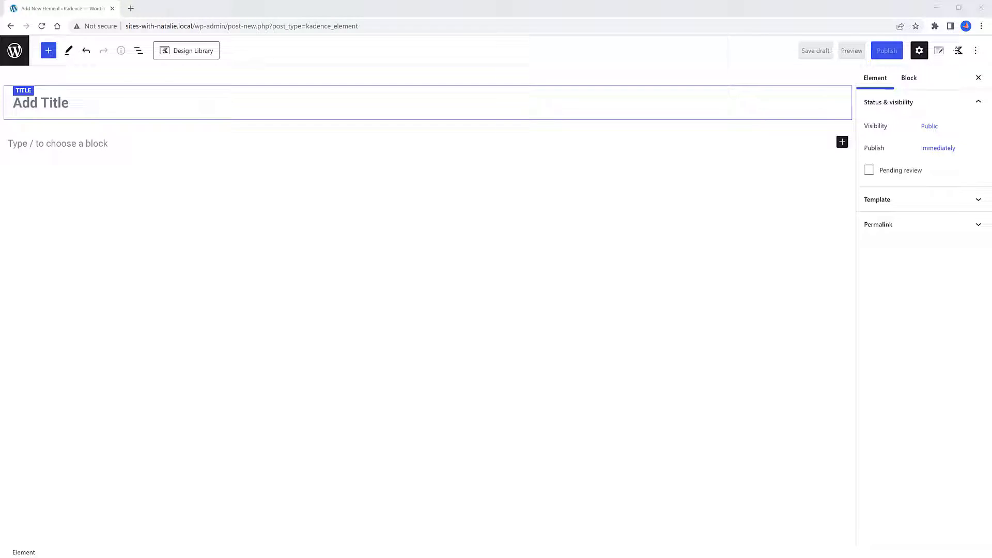
{"action": "type", "text": "Single Post Affiliate Banner"}
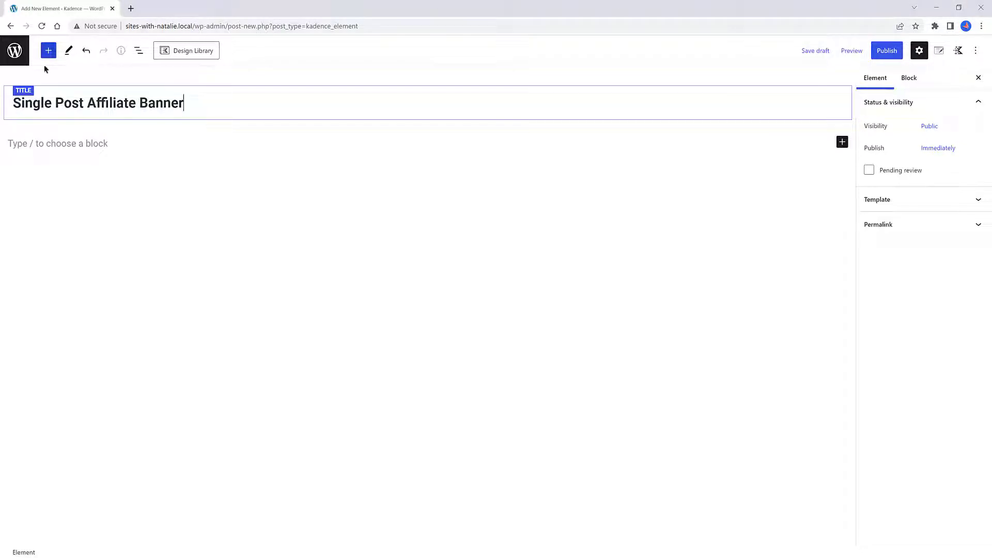
Set the element's preview post type to Affiliates and its preview post to Aff Product
{"action": "left_click", "coordinate": [940, 51]}
{"action": "left_click", "coordinate": [924, 147]}
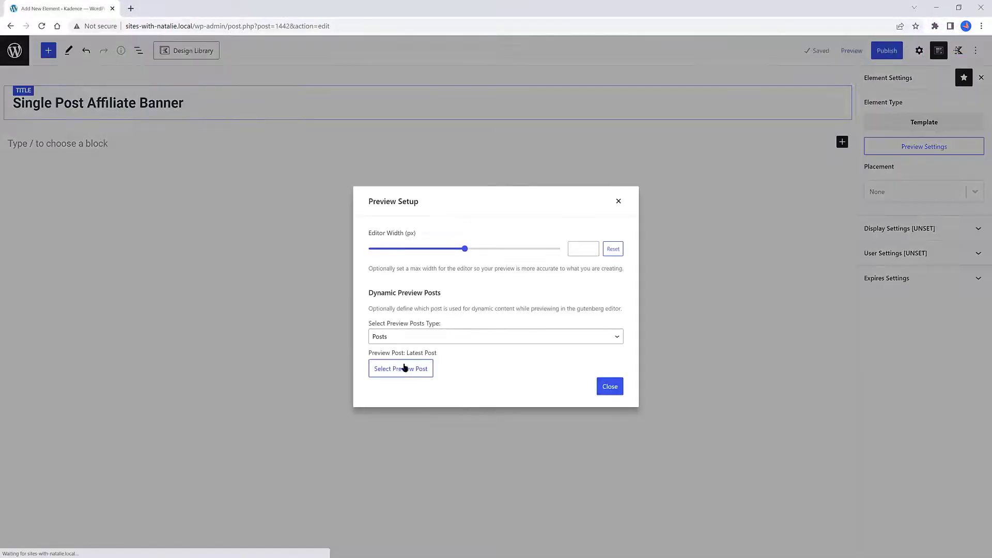
{"action": "left_click", "coordinate": [427, 341]}
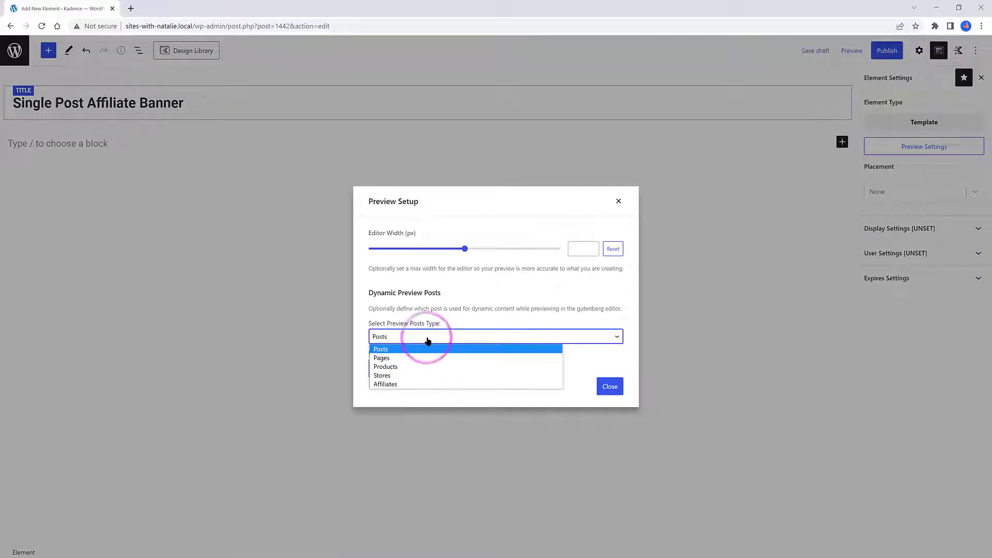
{"action": "left_click", "coordinate": [384, 385]}
{"action": "left_click", "coordinate": [401, 360]}
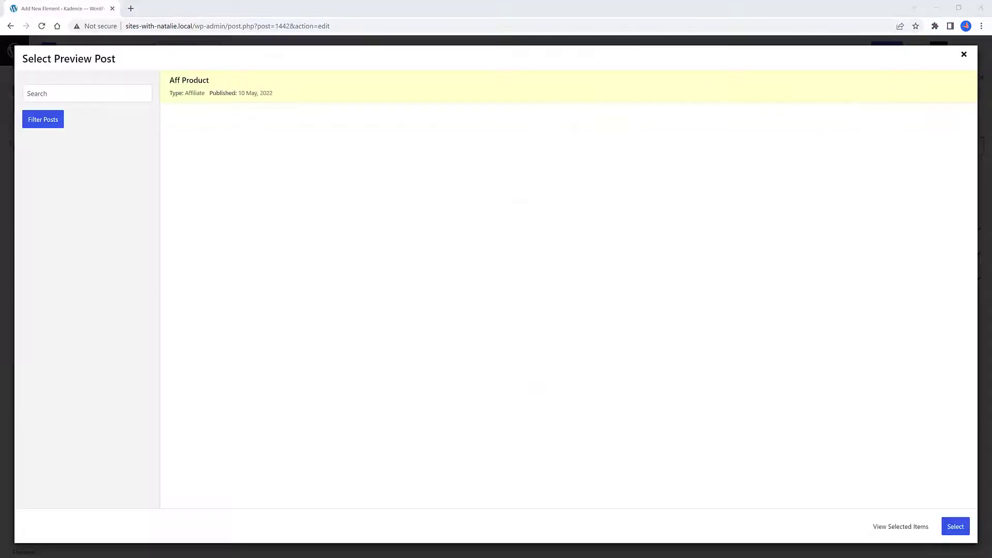
{"action": "left_click", "coordinate": [319, 81]}
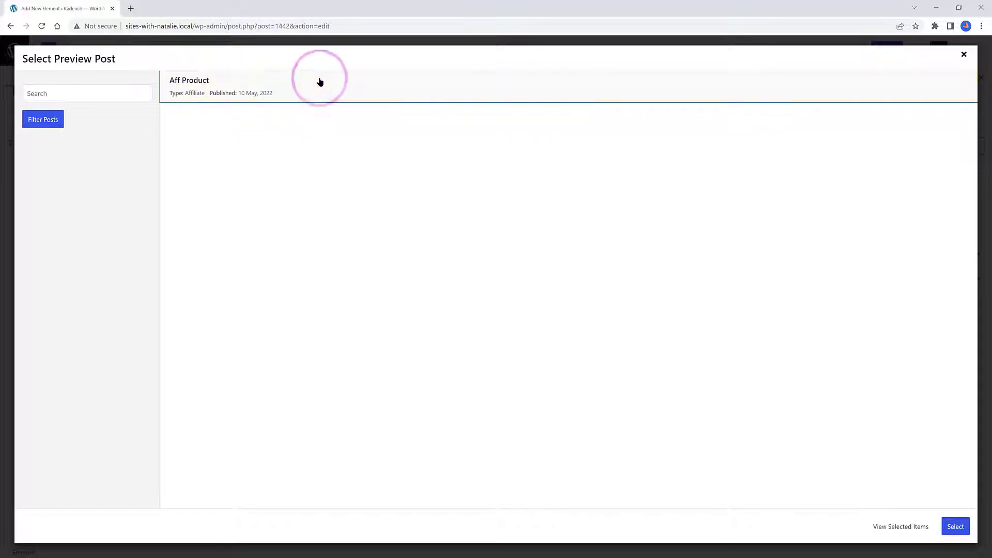
{"action": "left_click", "coordinate": [968, 525]}
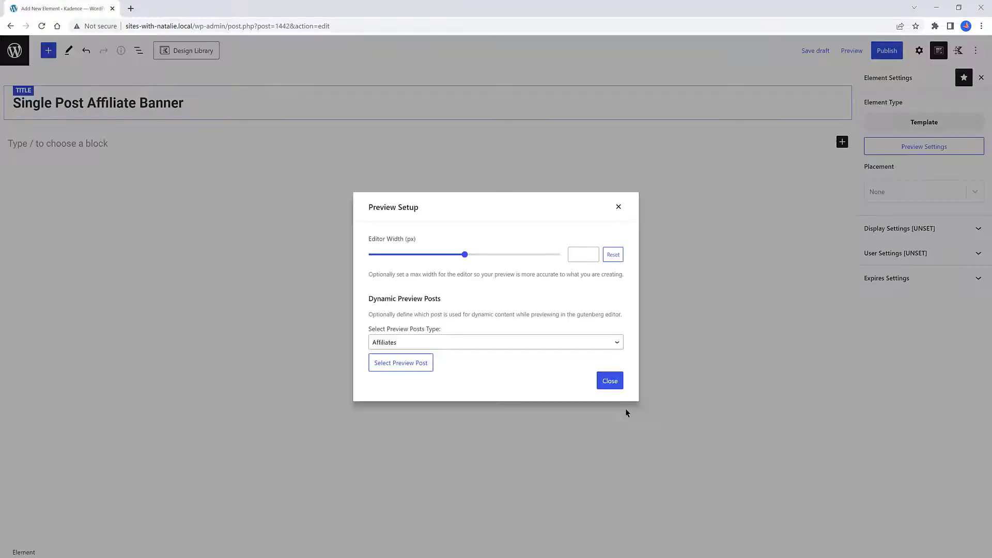
{"action": "left_click", "coordinate": [609, 381]}
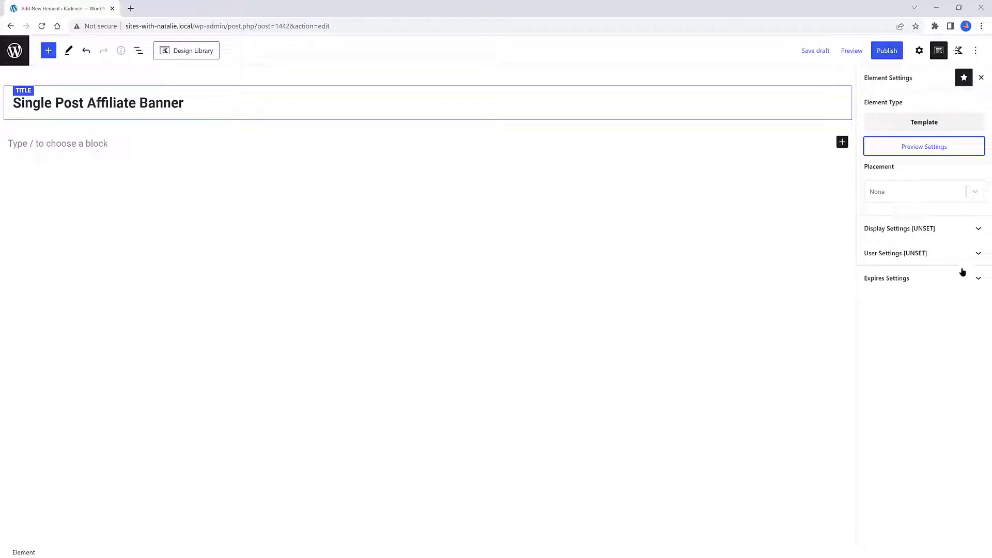
Set the element placement to Replace Single Post Content
{"action": "left_click", "coordinate": [944, 192]}
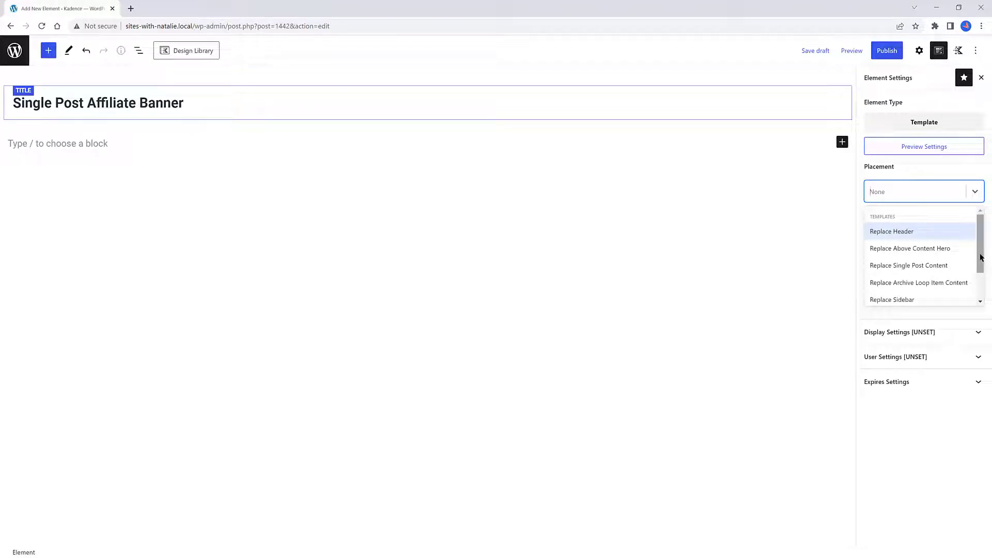
{"action": "left_click_drag", "start_coordinate": [981, 258], "coordinate": [981, 275]}
{"action": "left_click", "coordinate": [948, 226]}
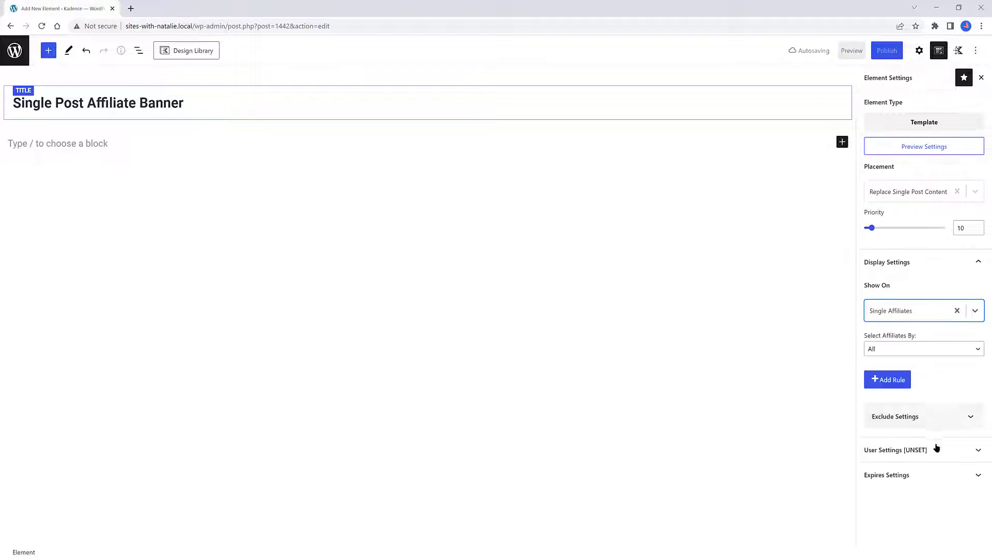
Show the element on Single Affiliates and make it visible to All Users
{"action": "left_click", "coordinate": [930, 454]}
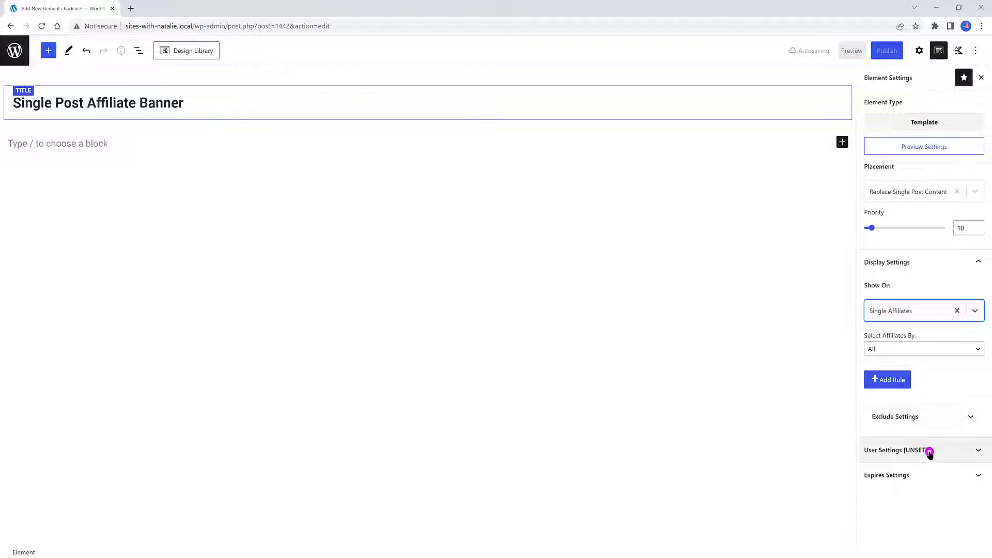
{"action": "left_click", "coordinate": [875, 494]}
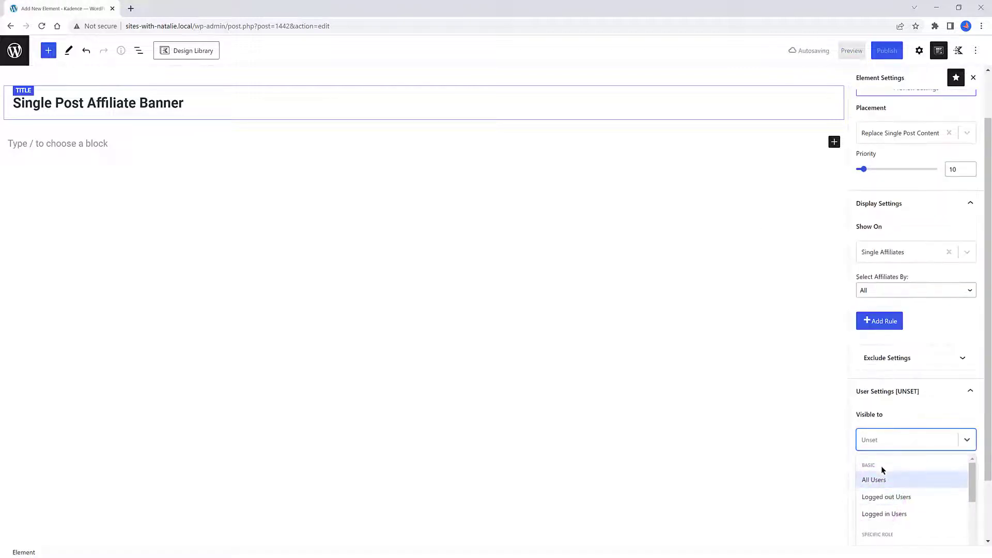
{"action": "left_click", "coordinate": [876, 481]}
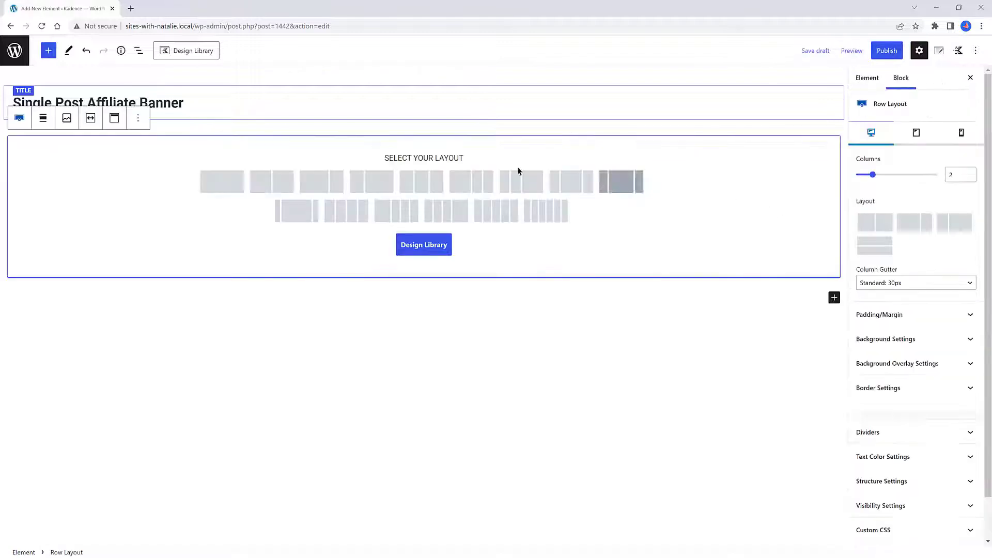
Choose a two-column row layout and resize the columns to 60% and 40%
{"action": "left_click", "coordinate": [268, 185]}
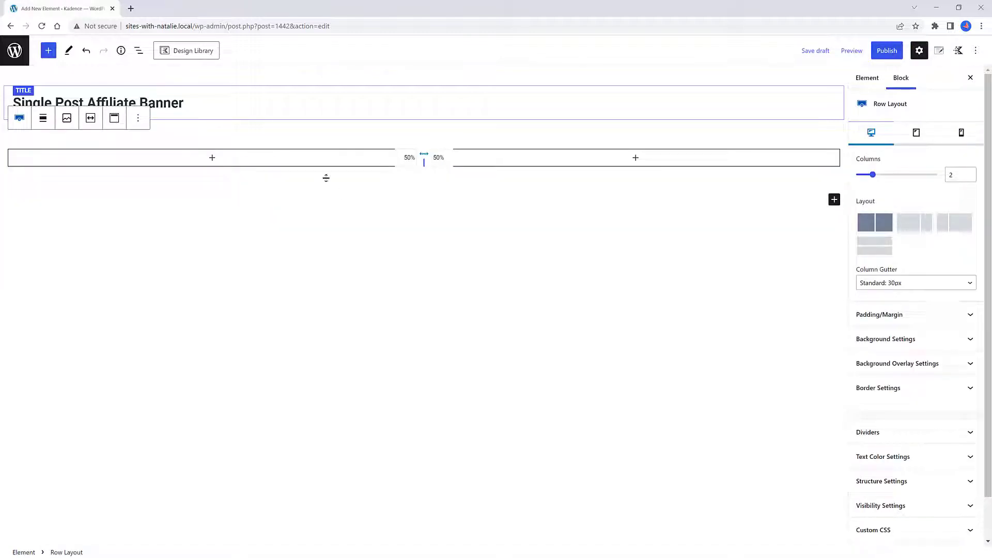
{"action": "left_click_drag", "start_coordinate": [423, 162], "coordinate": [493, 165]}
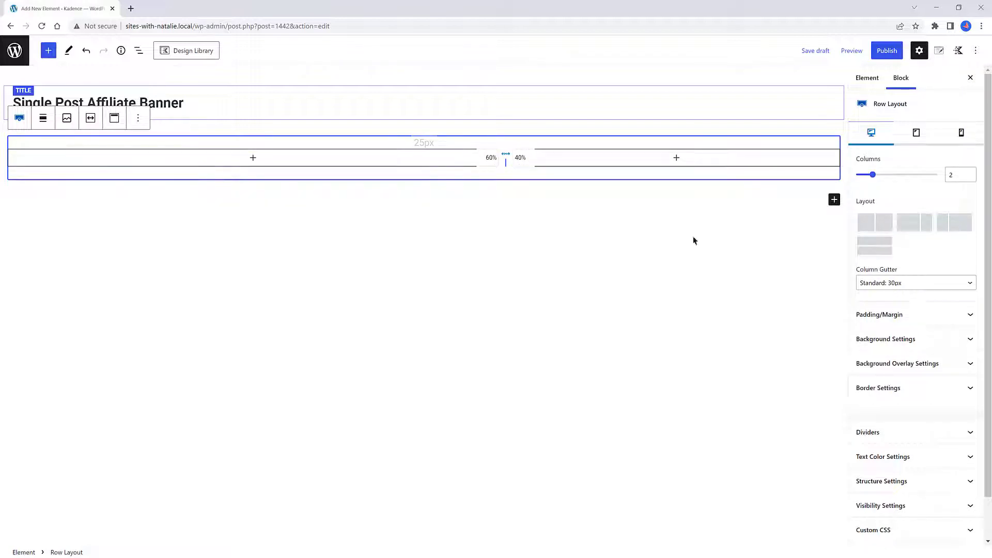
Give the row a light grey background color
{"action": "left_click", "coordinate": [947, 337]}
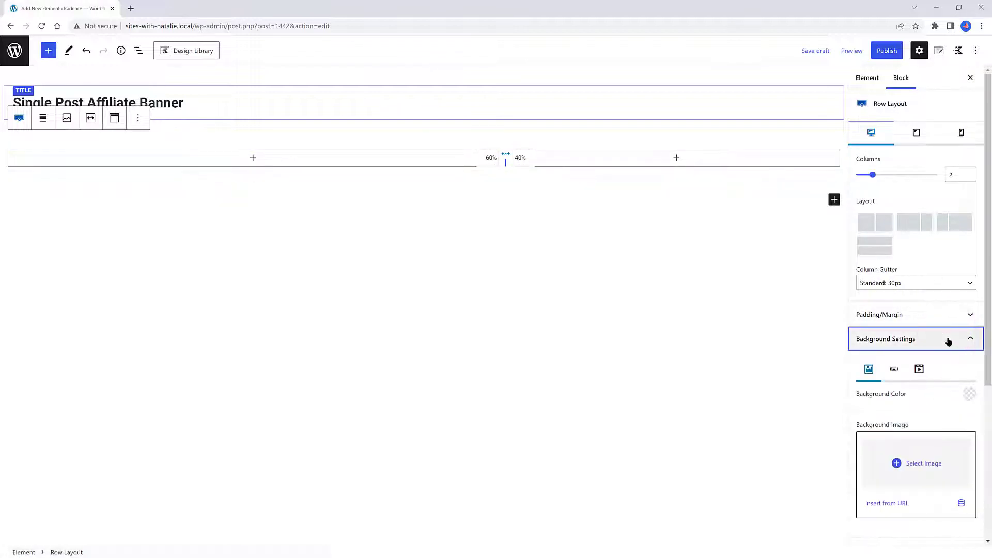
{"action": "left_click", "coordinate": [969, 394]}
{"action": "left_click", "coordinate": [793, 341]}
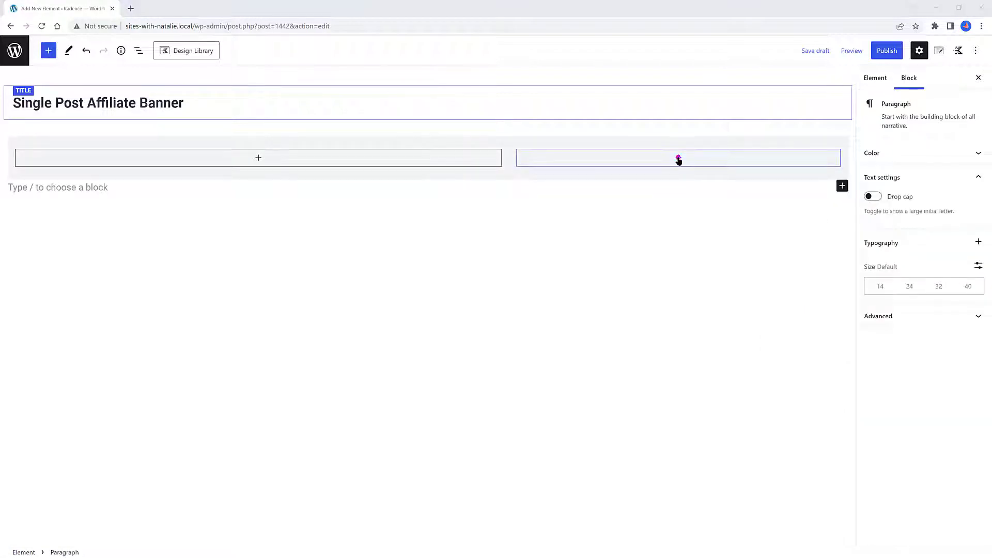
Add an Advanced Image block to the right column and enable its dynamic image option
{"action": "left_click", "coordinate": [678, 159]}
{"action": "type", "text": "advanced"}
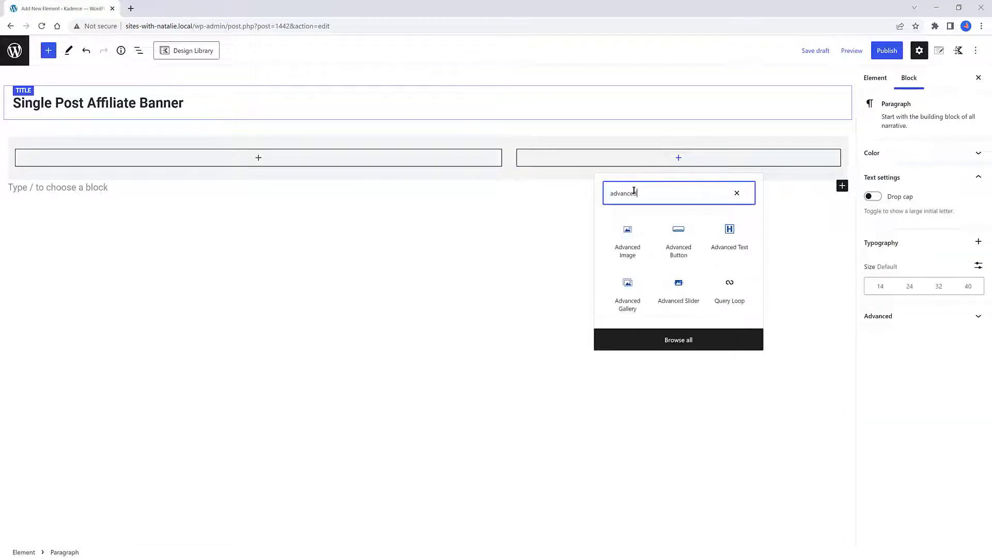
{"action": "left_click", "coordinate": [620, 244]}
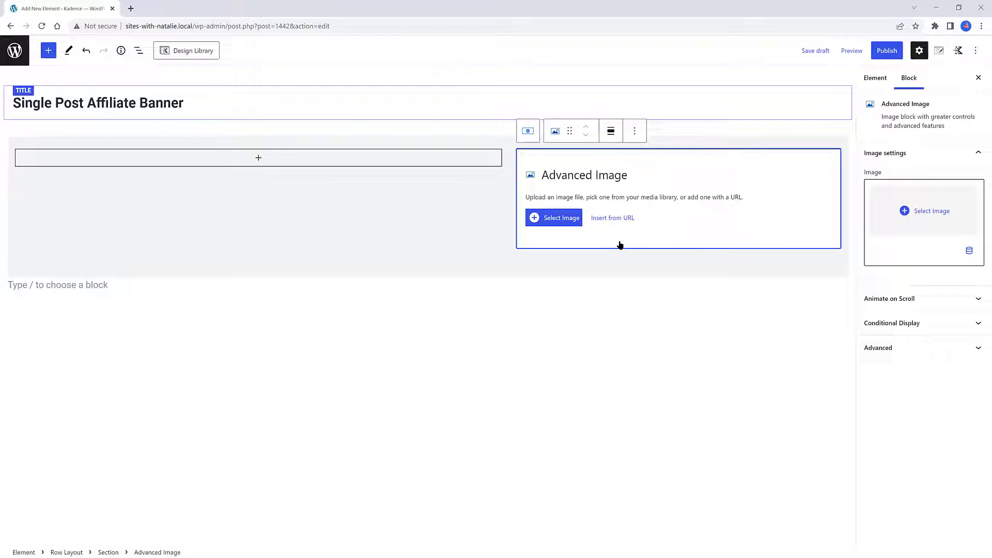
{"action": "left_click", "coordinate": [970, 251]}
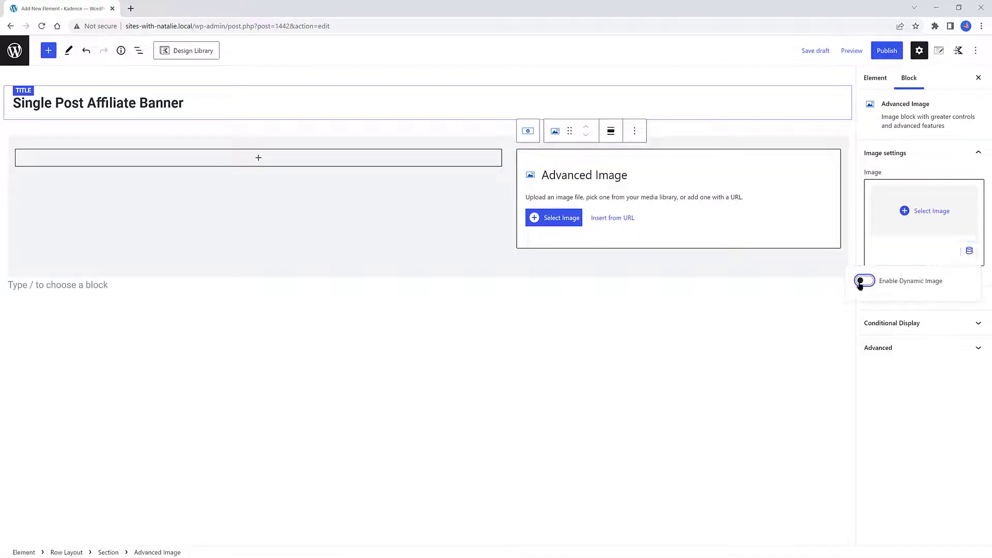
{"action": "left_click", "coordinate": [868, 282]}
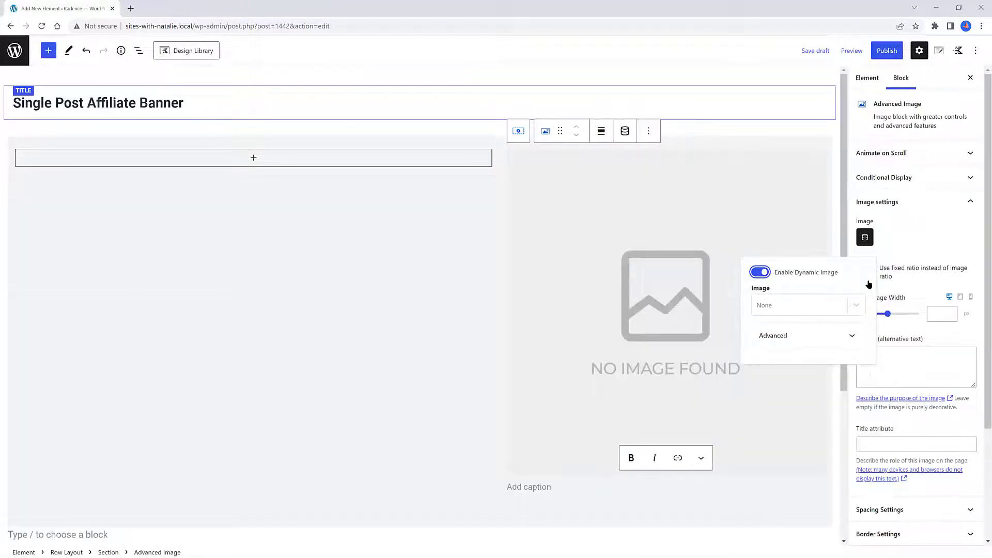
Set the dynamic image to the Featured Image with the Aff Product post as its source
{"action": "left_click", "coordinate": [771, 306]}
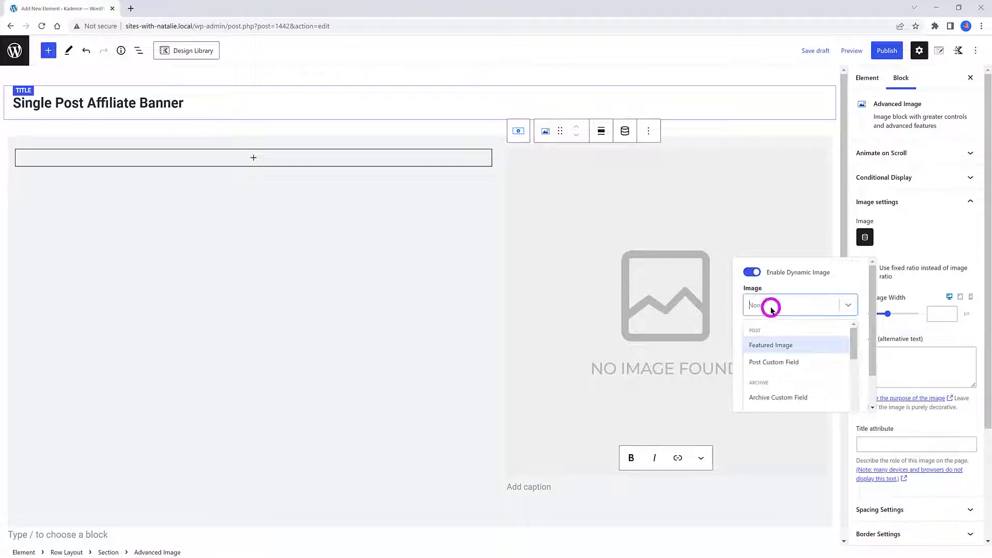
{"action": "left_click", "coordinate": [774, 346]}
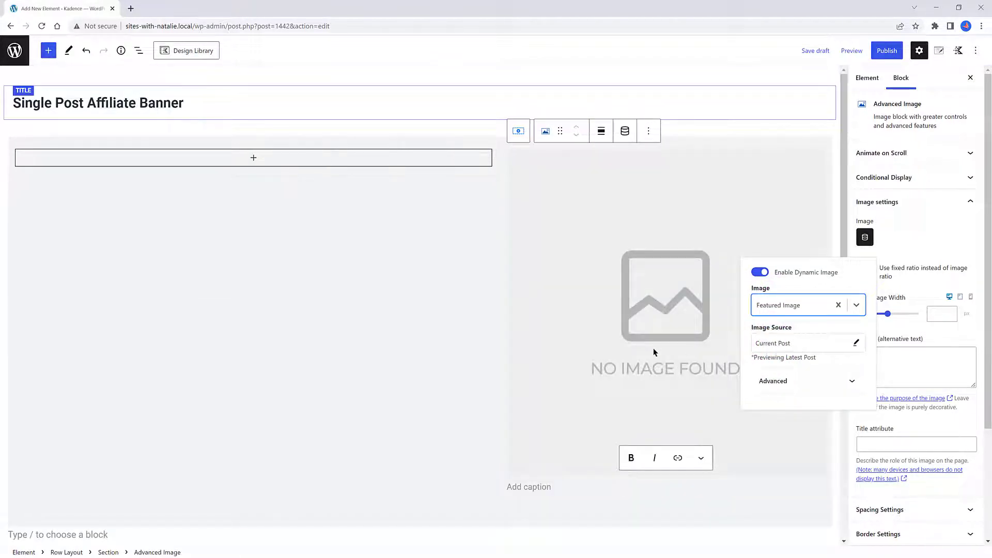
{"action": "left_click", "coordinate": [799, 343]}
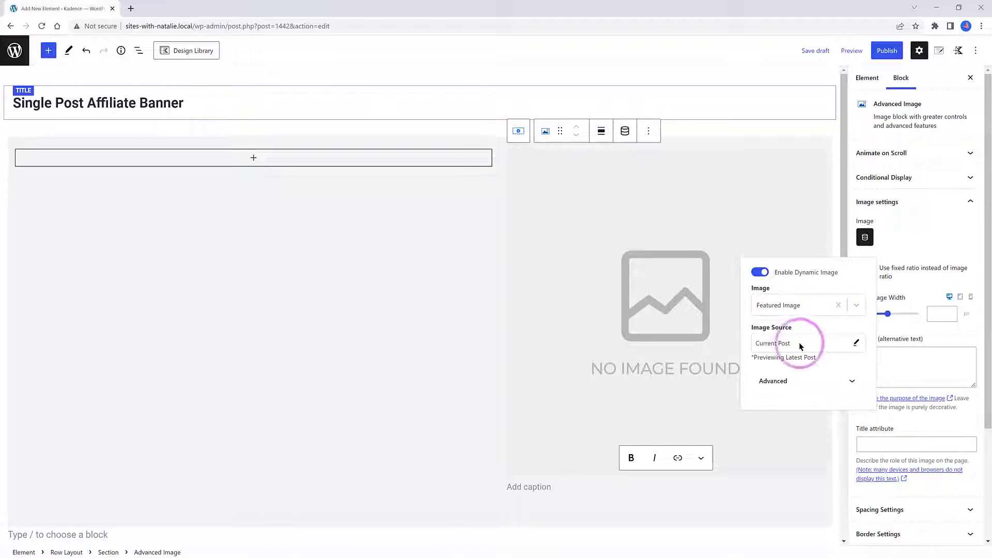
{"action": "left_click", "coordinate": [798, 343]}
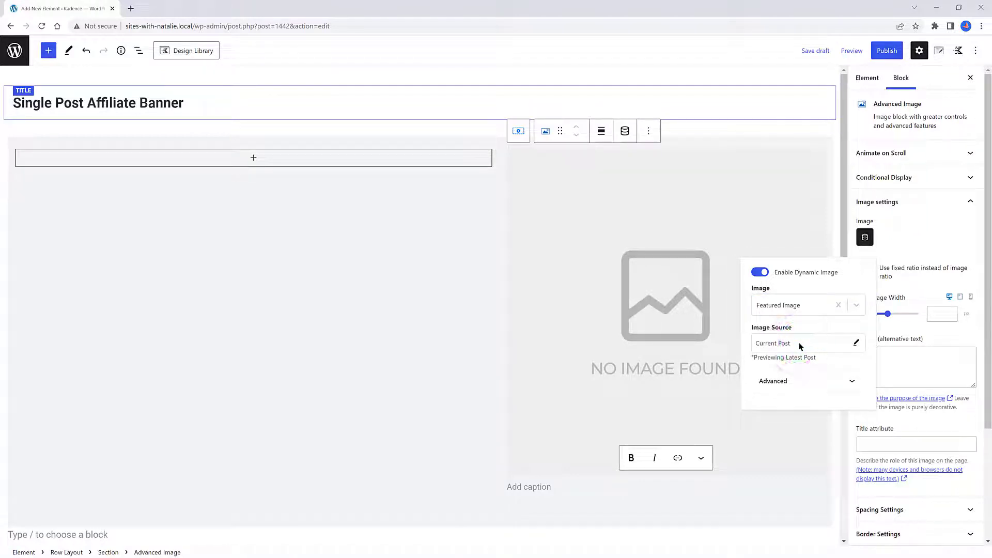
{"action": "left_click", "coordinate": [810, 343]}
{"action": "type", "text": "aff"}
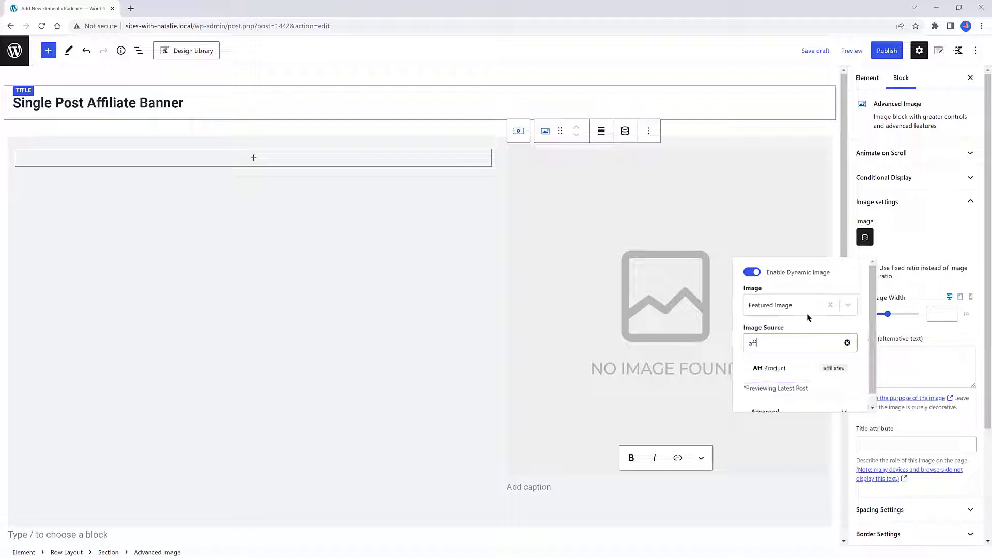
{"action": "left_click", "coordinate": [770, 367]}
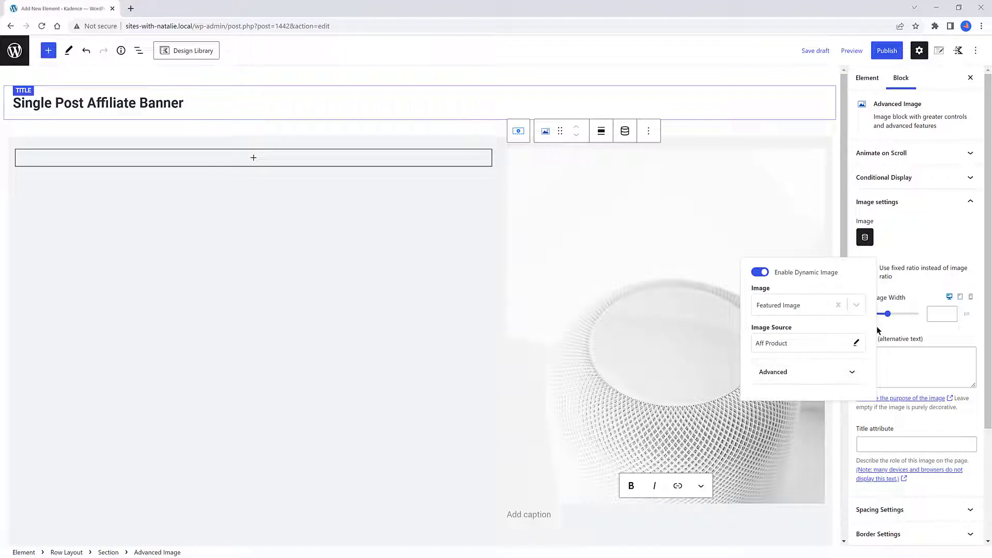
Add an Advanced Text block to the left column as a div reading MY AFFILIATE in uppercase
{"action": "left_click", "coordinate": [276, 111]}
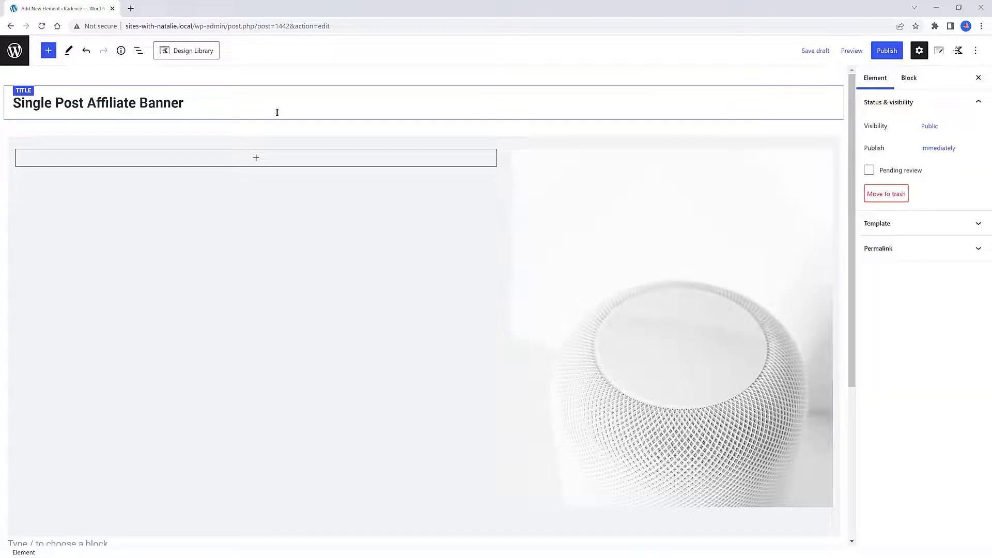
{"action": "left_click", "coordinate": [253, 164]}
{"action": "left_click", "coordinate": [317, 241]}
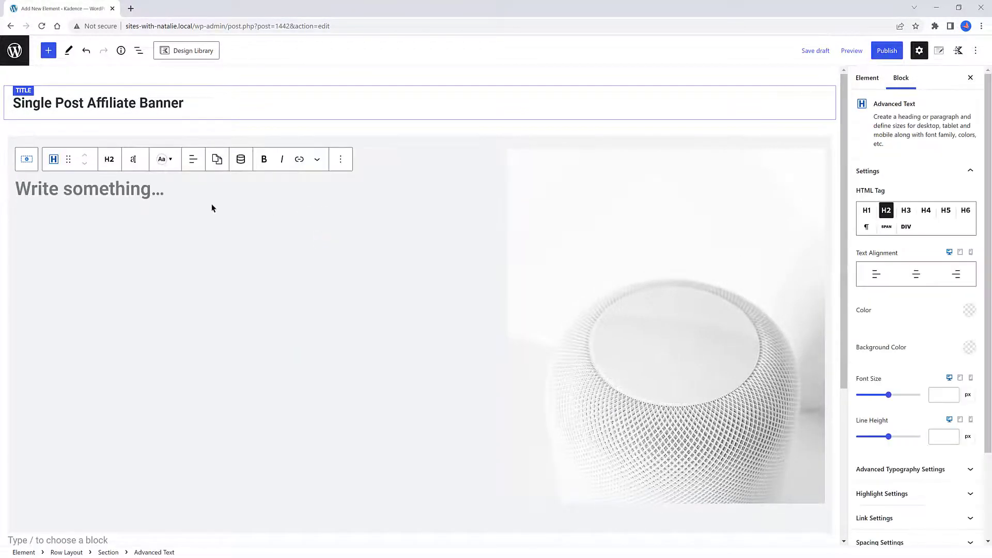
{"action": "left_click", "coordinate": [110, 160]}
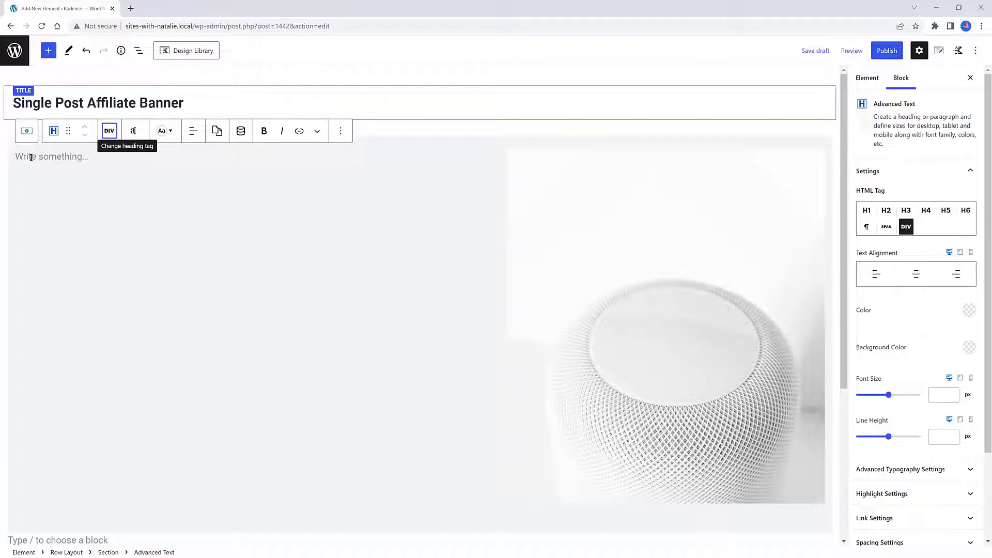
{"action": "left_click", "coordinate": [31, 157]}
{"action": "type", "text": "MY AFFILIATE"}
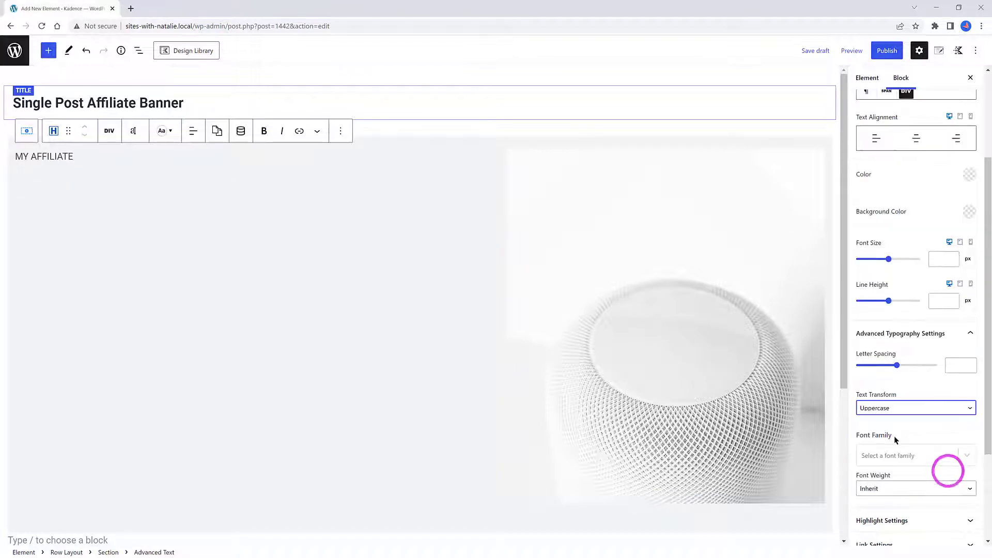
Insert another Advanced Text heading below and set its dynamic content to Post Title
{"action": "left_click", "coordinate": [83, 156]}
{"action": "key", "text": "Return"}
{"action": "type", "text": "/"}
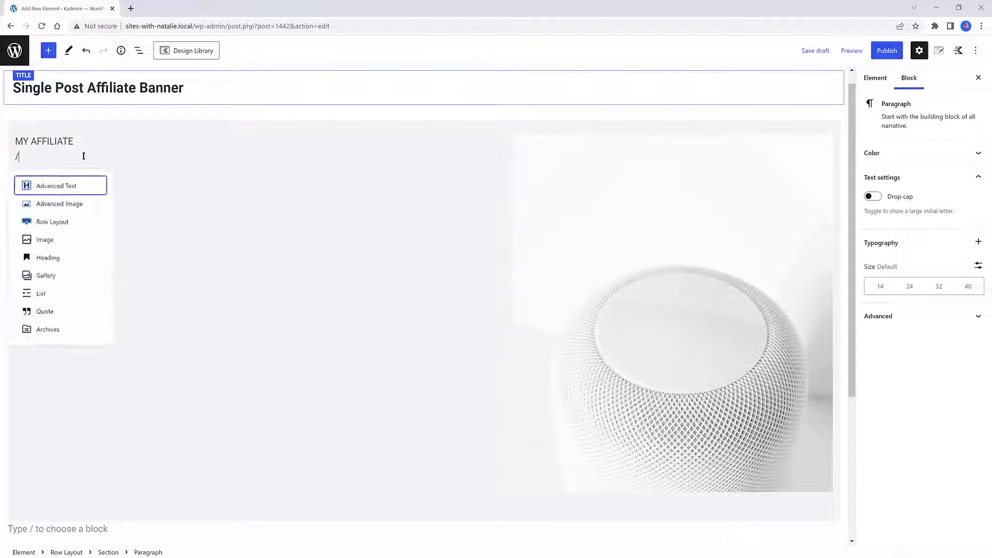
{"action": "left_click", "coordinate": [79, 187]}
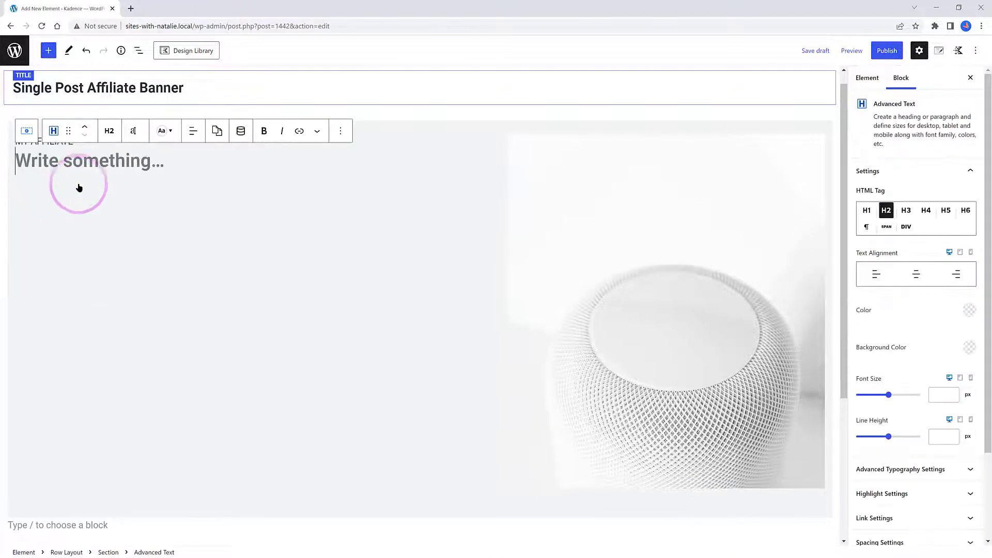
{"action": "left_click", "coordinate": [241, 130]}
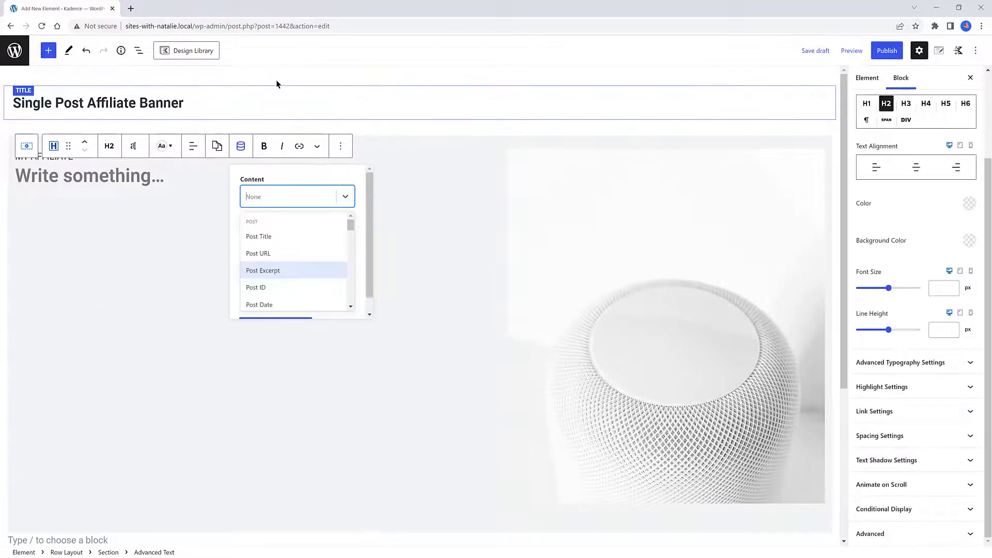
{"action": "left_click", "coordinate": [288, 236]}
{"action": "left_click", "coordinate": [288, 236]}
{"action": "left_click", "coordinate": [288, 233]}
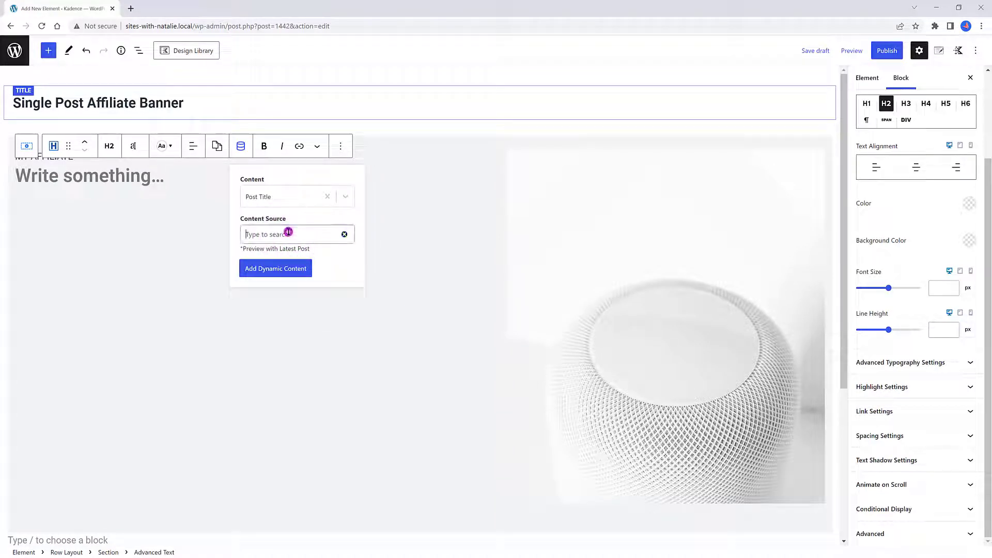
Set the heading's content source to the Aff Product post and add the dynamic content
{"action": "type", "text": "AAf"}
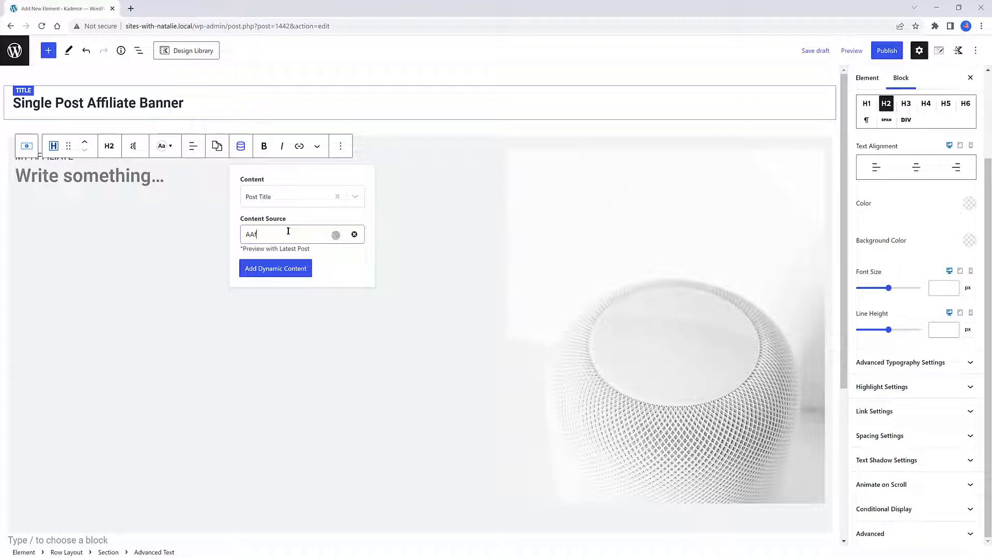
{"action": "key", "text": "BackSpace"}
{"action": "key", "text": "BackSpace"}
{"action": "type", "text": "ff"}
{"action": "left_click", "coordinate": [278, 260]}
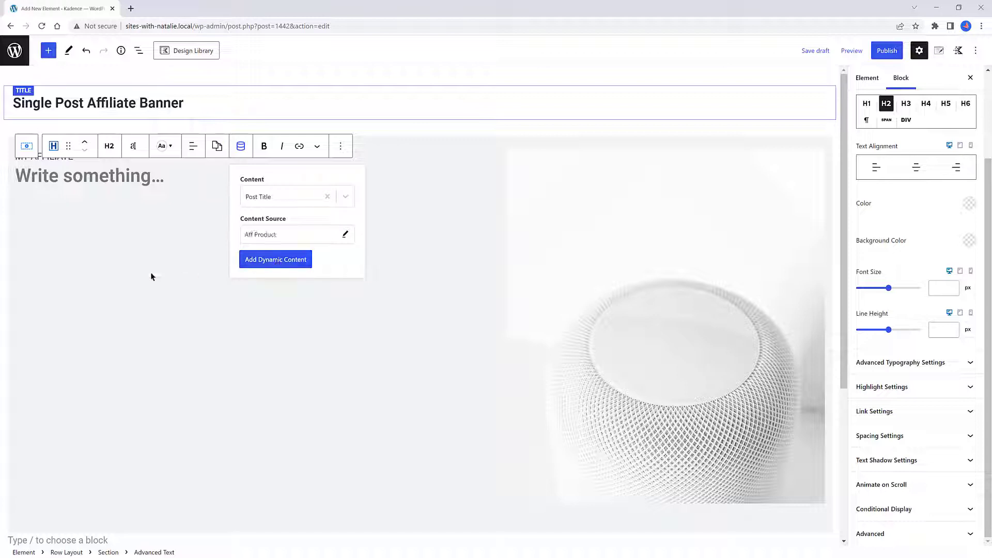
{"action": "left_click", "coordinate": [275, 260]}
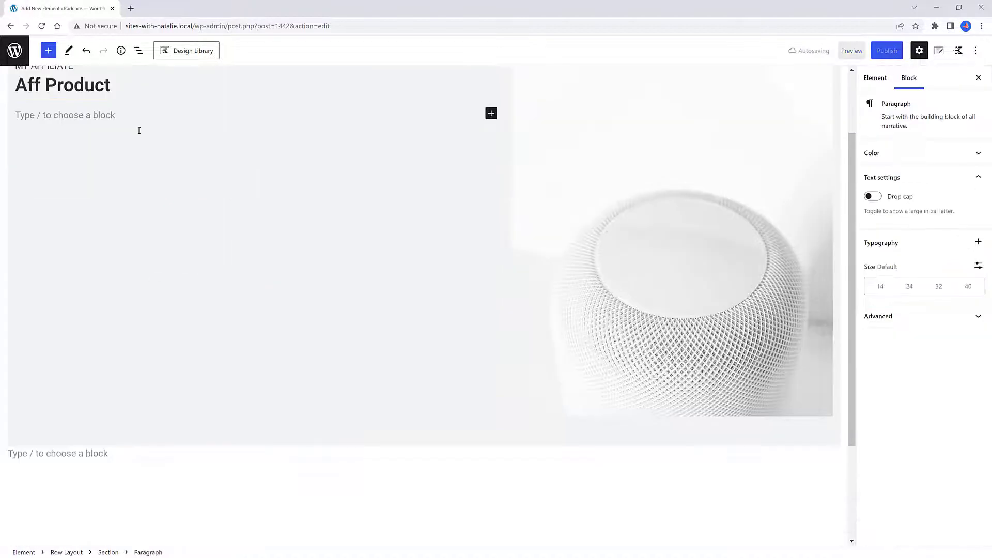
Add a third Advanced Text block below the heading and set its tag to paragraph
{"action": "type", "text": "/"}
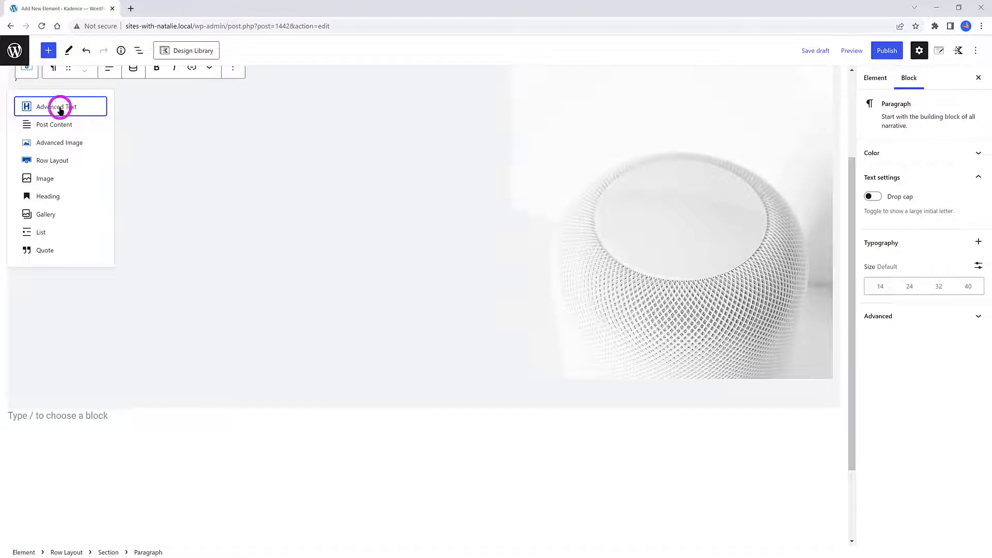
{"action": "left_click", "coordinate": [60, 105]}
{"action": "left_click", "coordinate": [109, 181]}
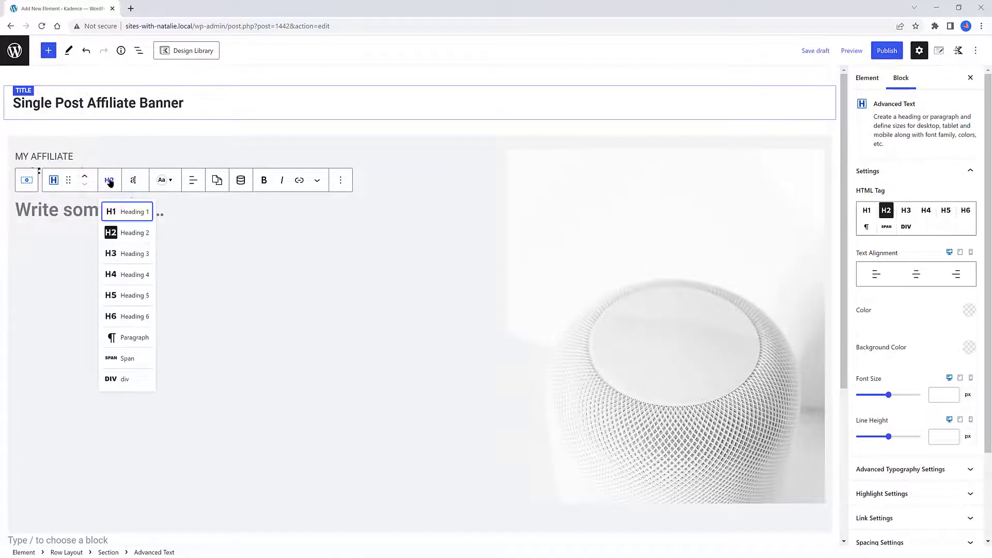
{"action": "left_click", "coordinate": [134, 337]}
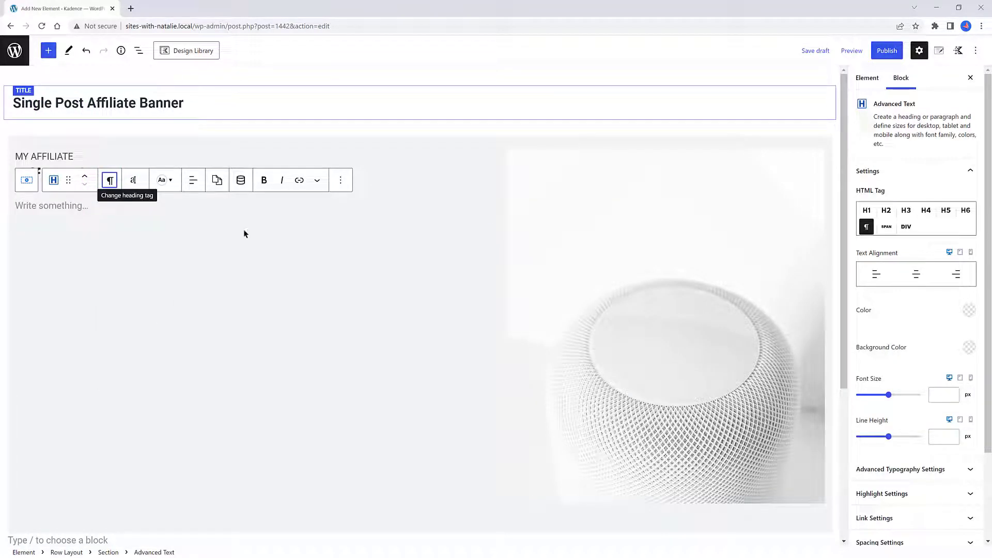
Set the paragraph's dynamic content to Post Excerpt with the Aff Product post as source
{"action": "left_click", "coordinate": [240, 181]}
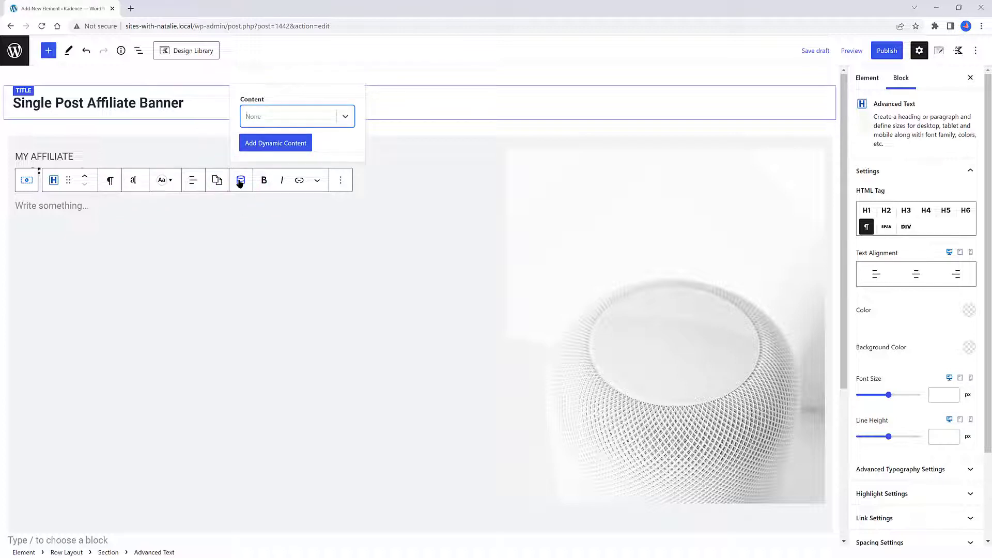
{"action": "left_click", "coordinate": [272, 117]}
{"action": "left_click", "coordinate": [266, 304]}
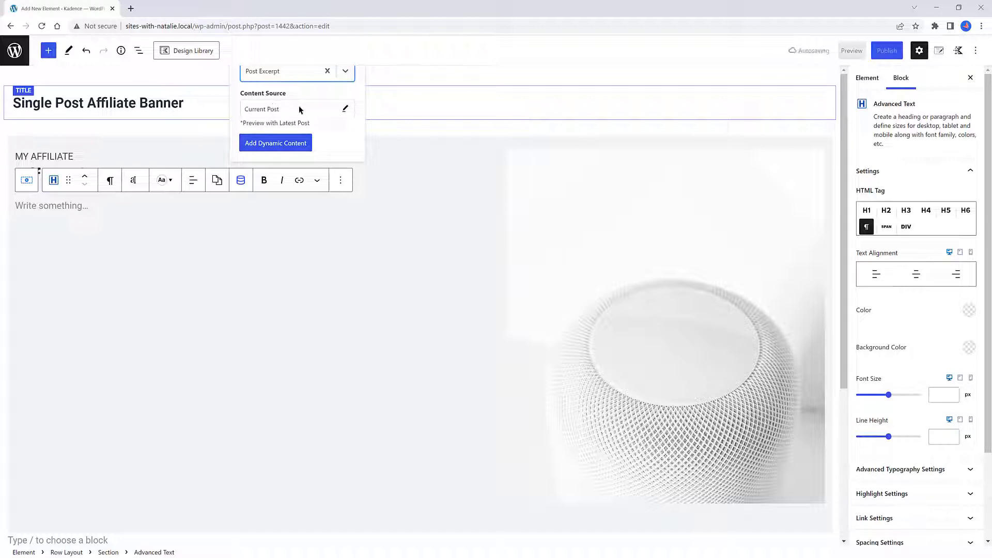
{"action": "left_click", "coordinate": [300, 108]}
{"action": "left_click", "coordinate": [344, 108]}
{"action": "left_click", "coordinate": [310, 109]}
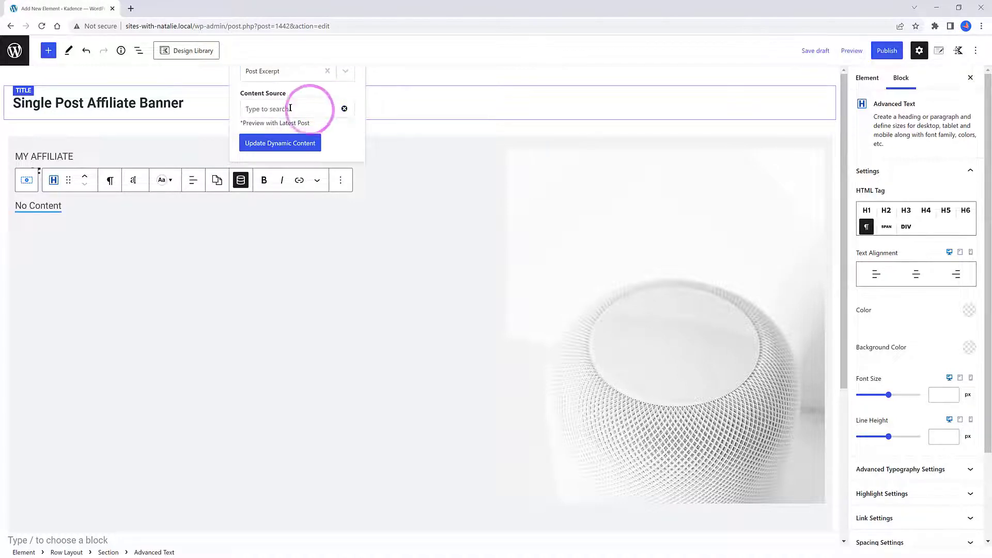
{"action": "left_click", "coordinate": [290, 108]}
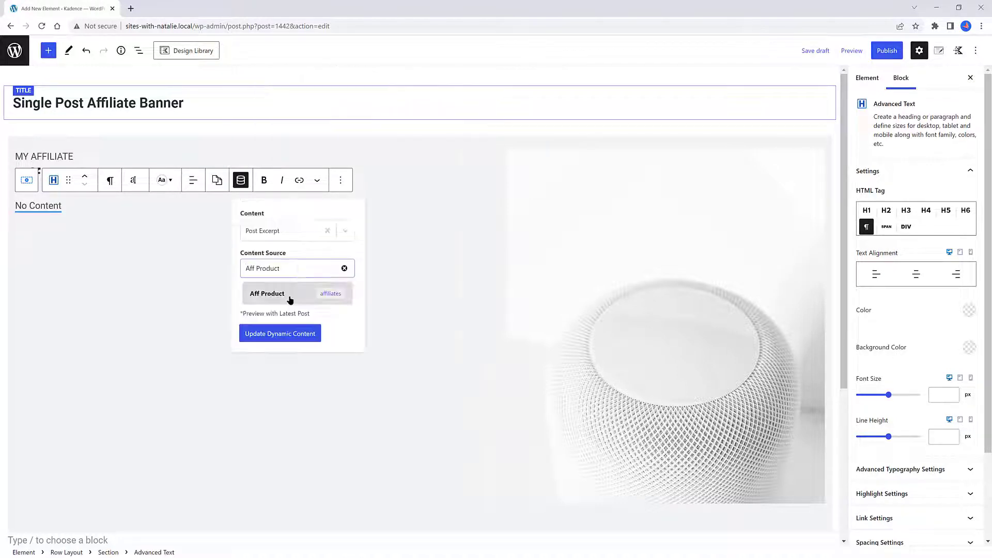
{"action": "left_click", "coordinate": [290, 298]}
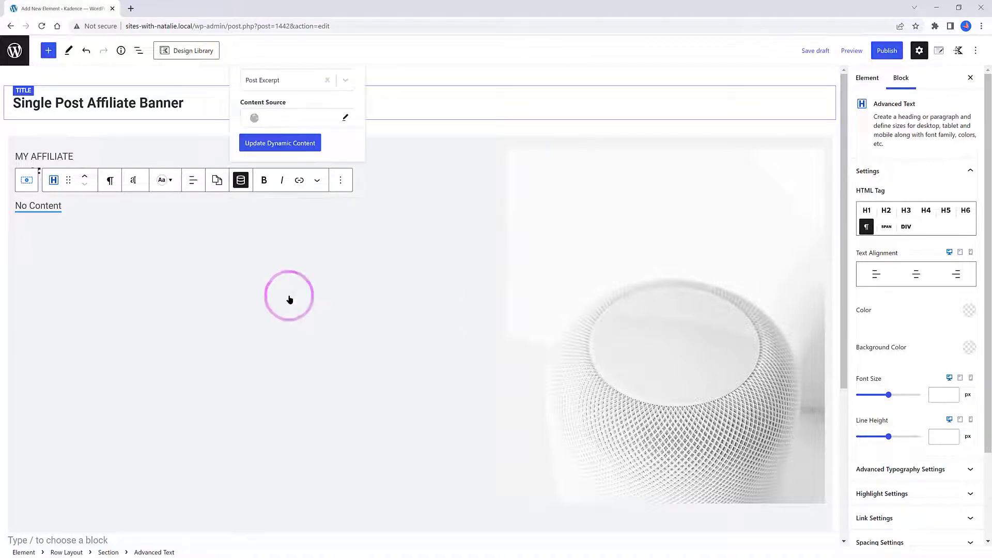
{"action": "left_click", "coordinate": [301, 147]}
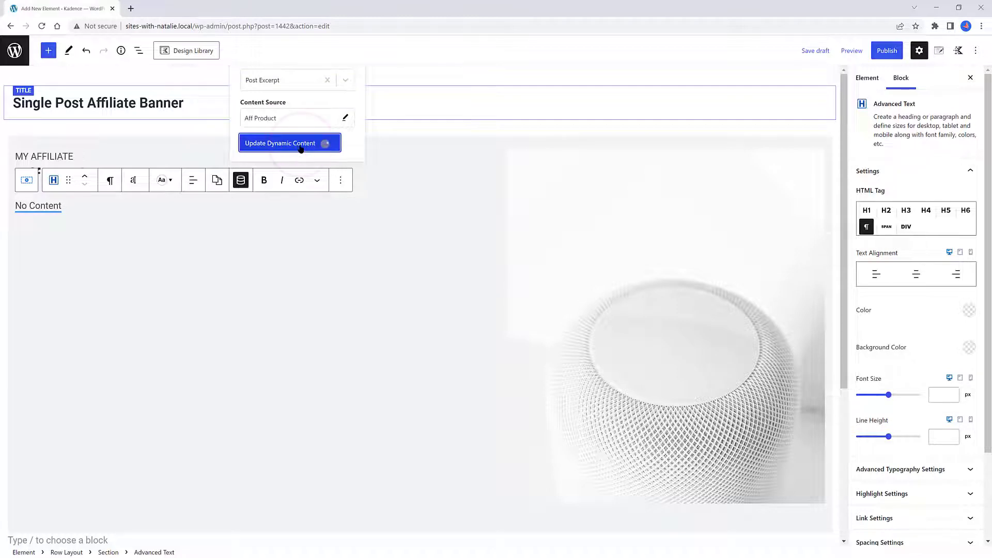
Add an Advanced Button below the excerpt and align it to the left
{"action": "key", "text": "Return"}
{"action": "type", "text": "/advanced"}
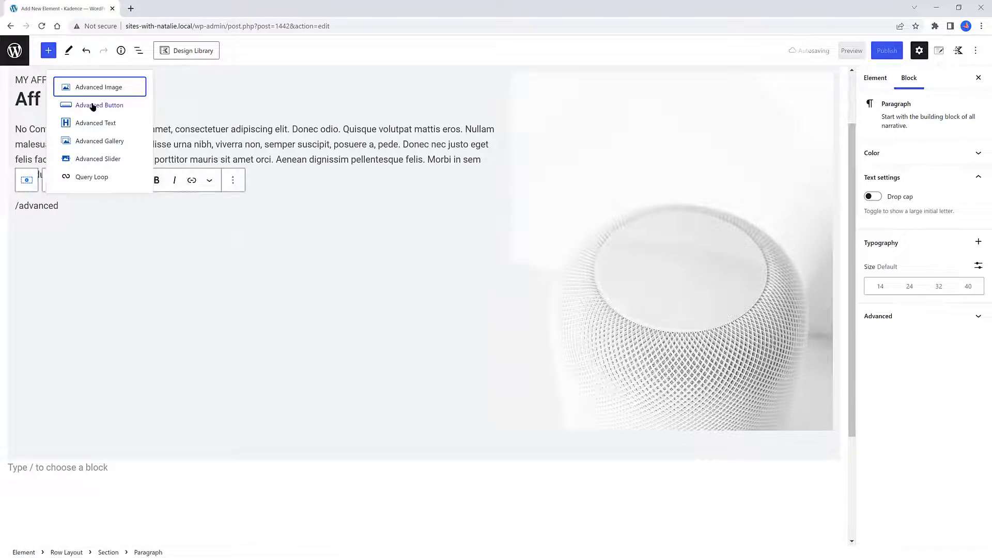
{"action": "left_click", "coordinate": [93, 105]}
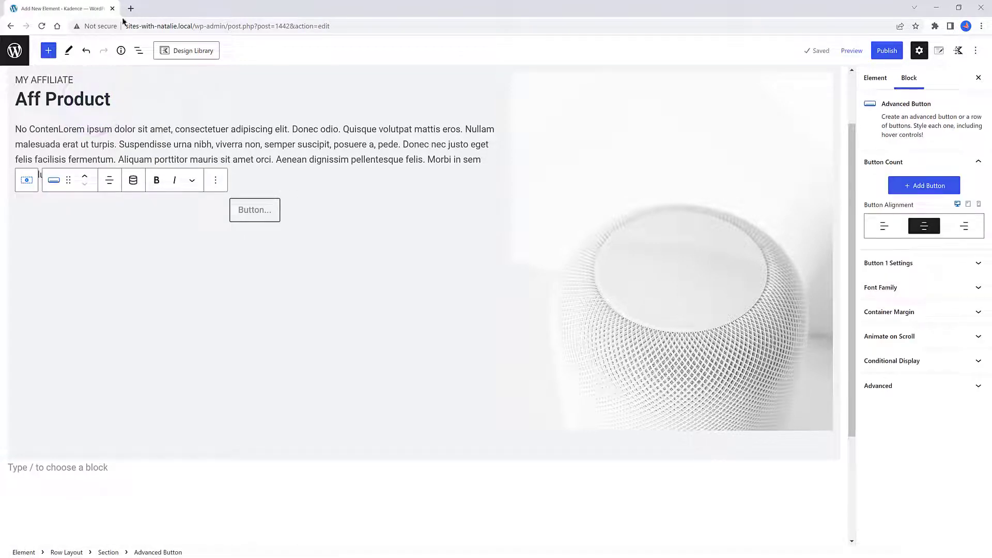
{"action": "left_click", "coordinate": [882, 227]}
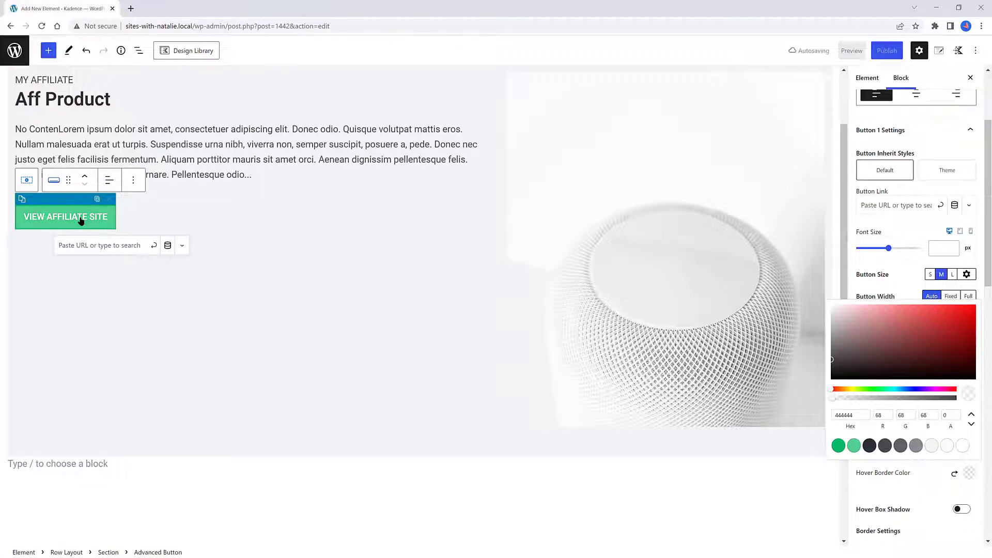
Enable a dynamic link on the button and choose Post Custom Field as the link type
{"action": "left_click", "coordinate": [81, 220]}
{"action": "left_click", "coordinate": [168, 246]}
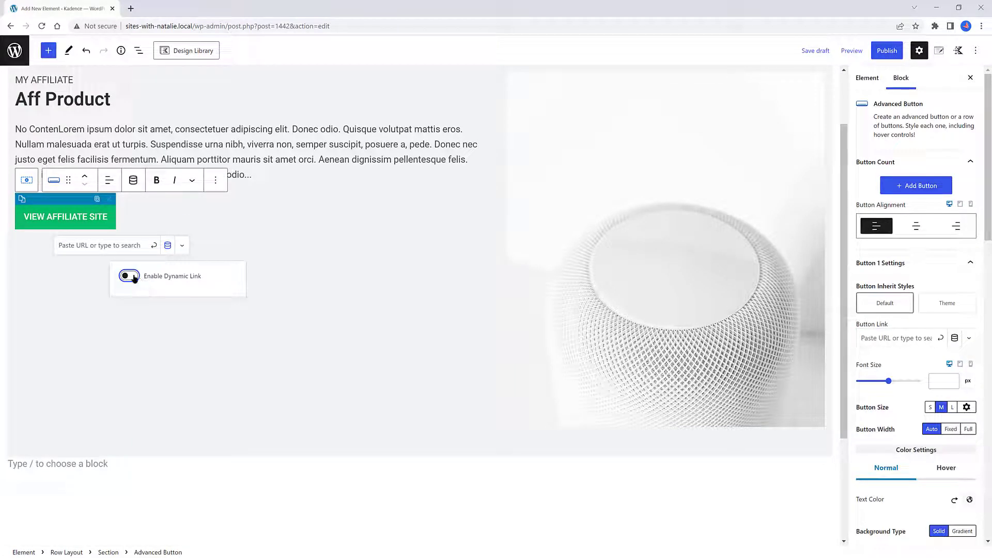
{"action": "left_click", "coordinate": [129, 275]}
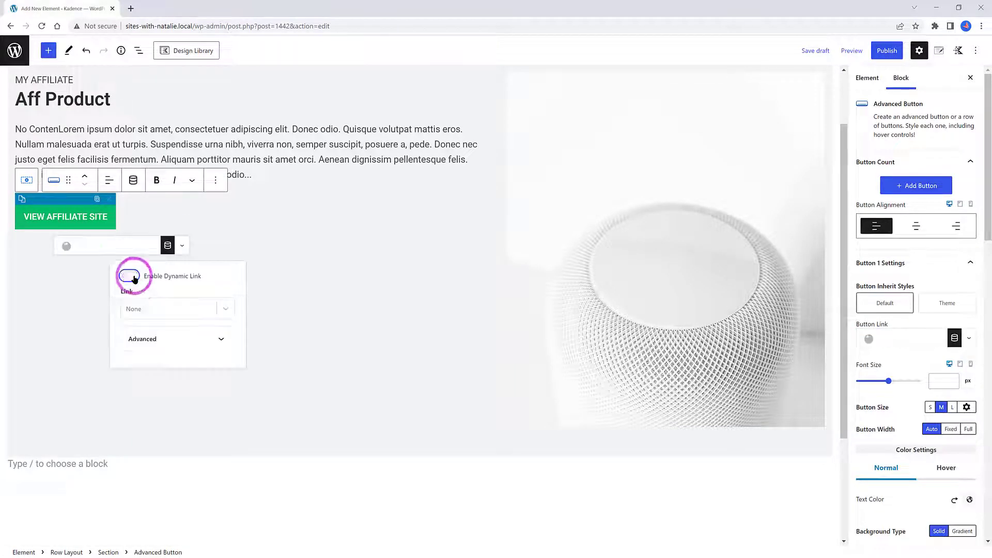
{"action": "left_click", "coordinate": [138, 310]}
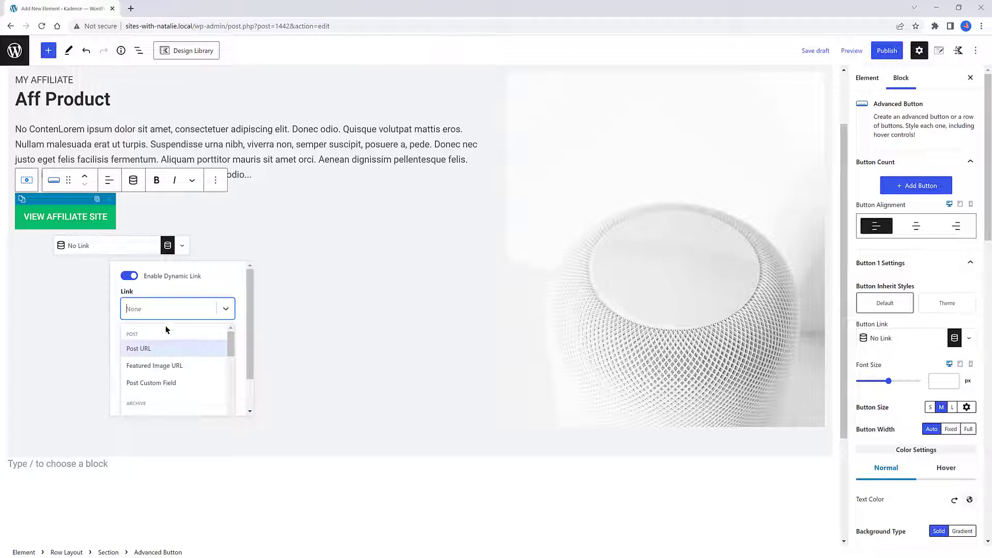
{"action": "left_click", "coordinate": [171, 382]}
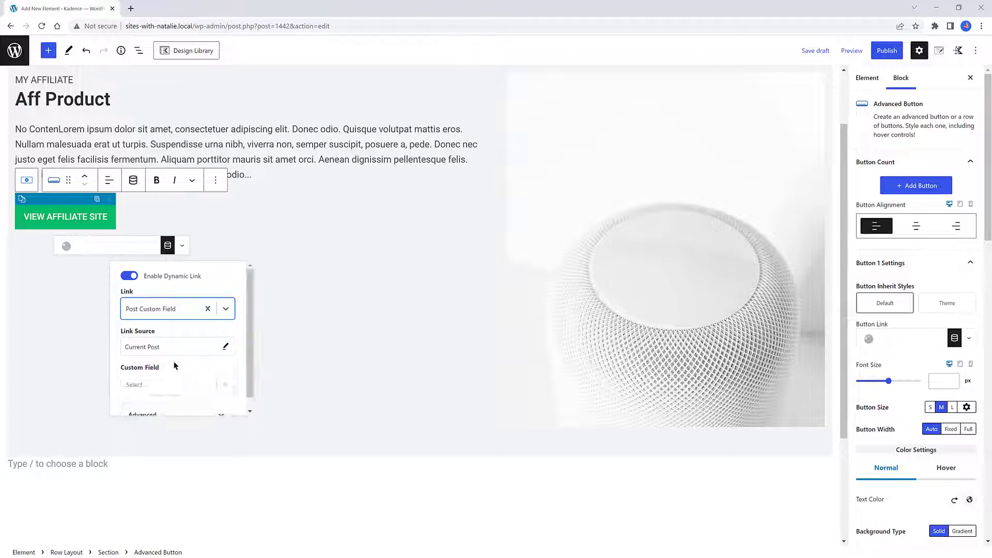
Set the button link's source to Aff Product and its custom field to Affiliate_Link
{"action": "left_click", "coordinate": [226, 346]}
{"action": "type", "text": "aFF"}
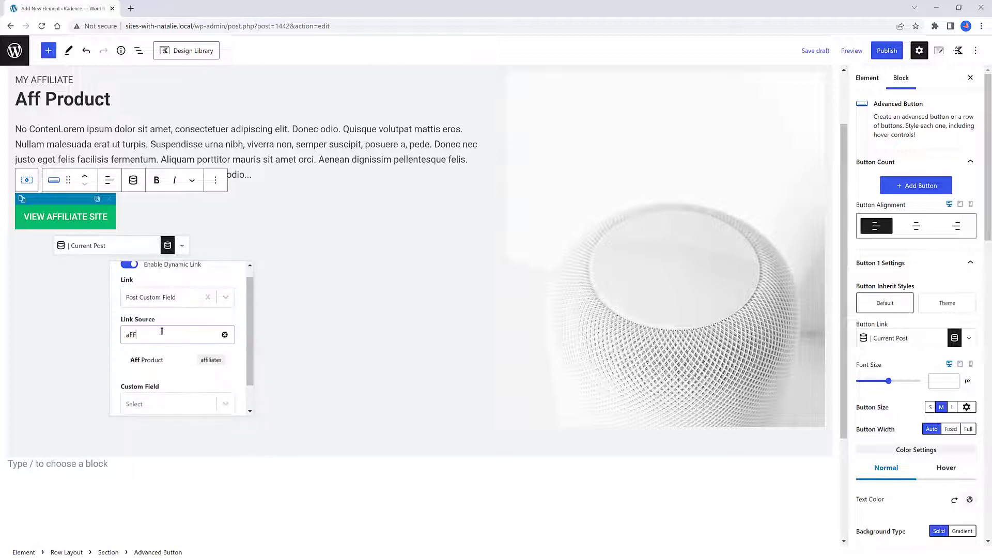
{"action": "left_click", "coordinate": [140, 360]}
{"action": "left_click", "coordinate": [155, 375]}
{"action": "left_click", "coordinate": [163, 413]}
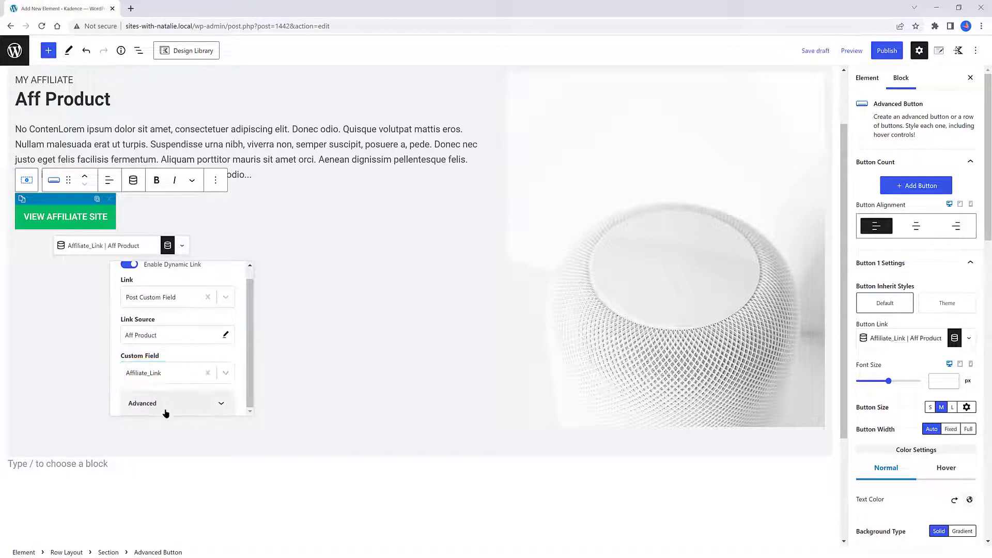
Publish the element and return to the Elements list
{"action": "left_click", "coordinate": [122, 269]}
{"action": "scroll", "coordinate": [122, 268], "scroll_direction": "up", "scroll_amount": 2}
{"action": "left_click", "coordinate": [887, 51]}
{"action": "left_click", "coordinate": [892, 50]}
{"action": "left_click", "coordinate": [14, 51]}
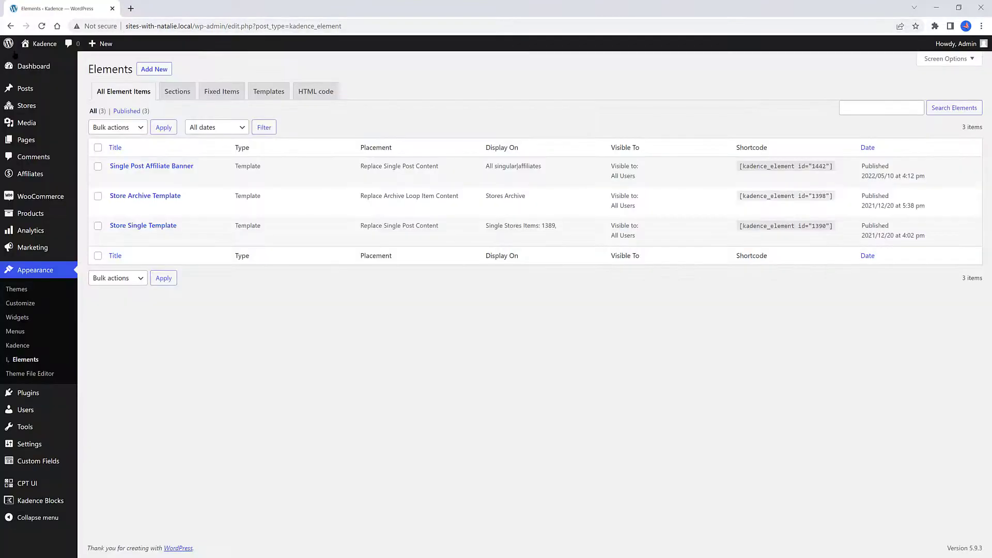
Open the Aff Product affiliate page from the Affiliates list and test its View Affiliate Site button
{"action": "mouse_move", "coordinate": [30, 174]}
{"action": "left_click", "coordinate": [110, 175]}
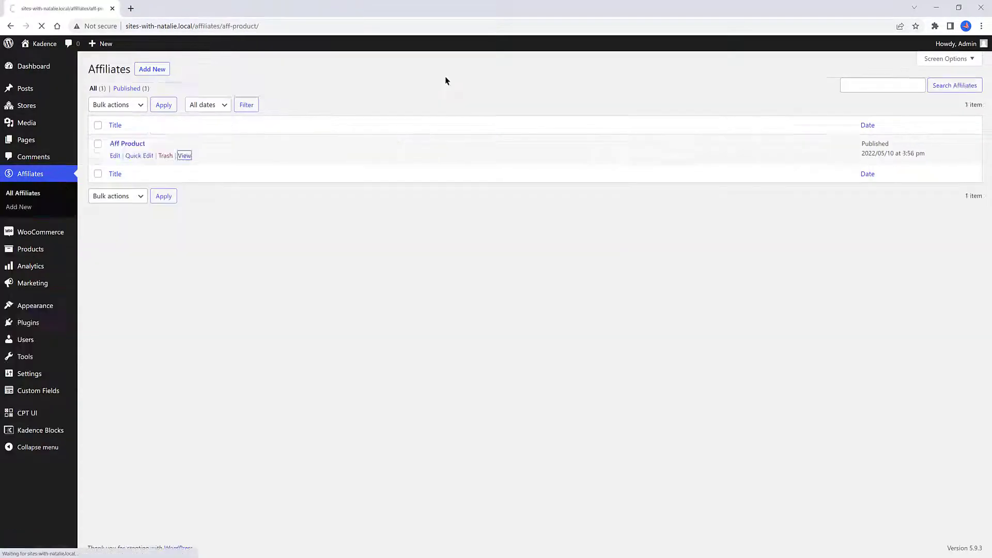
{"action": "left_click", "coordinate": [183, 155]}
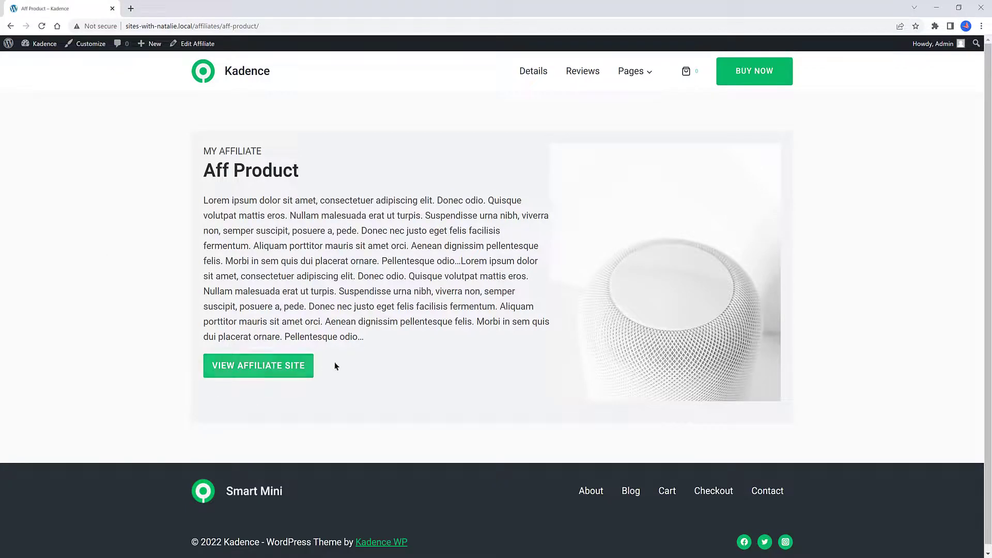
{"action": "left_click", "coordinate": [279, 366]}
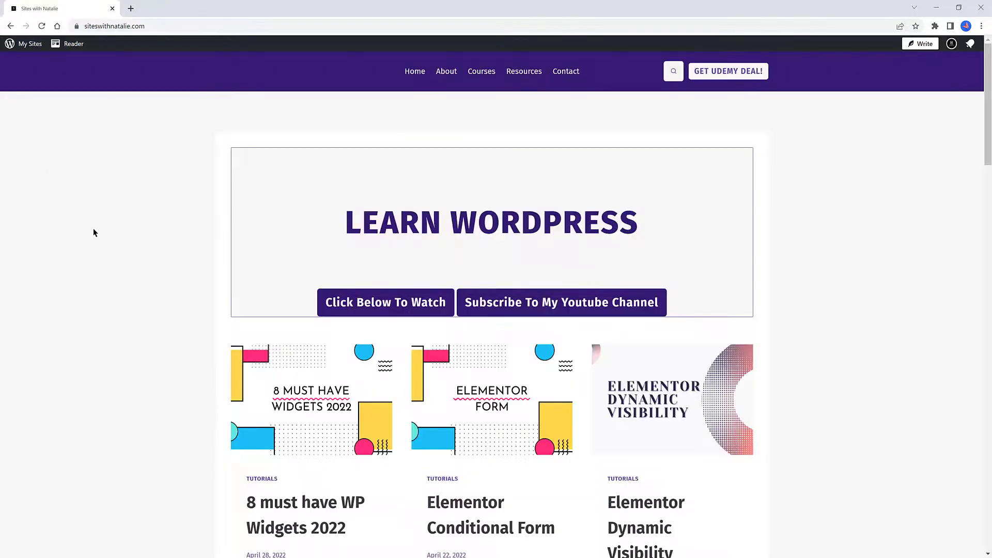
Scroll through the linked affiliate site and go back to the Elements list
{"action": "scroll", "coordinate": [93, 228], "scroll_direction": "down", "scroll_amount": 10}
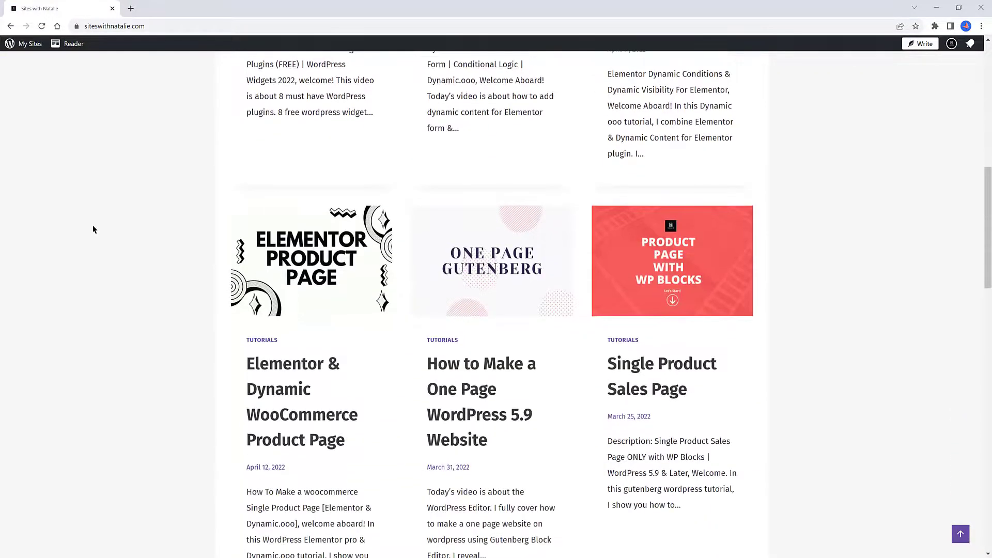
{"action": "scroll", "coordinate": [93, 229], "scroll_direction": "down", "scroll_amount": 12}
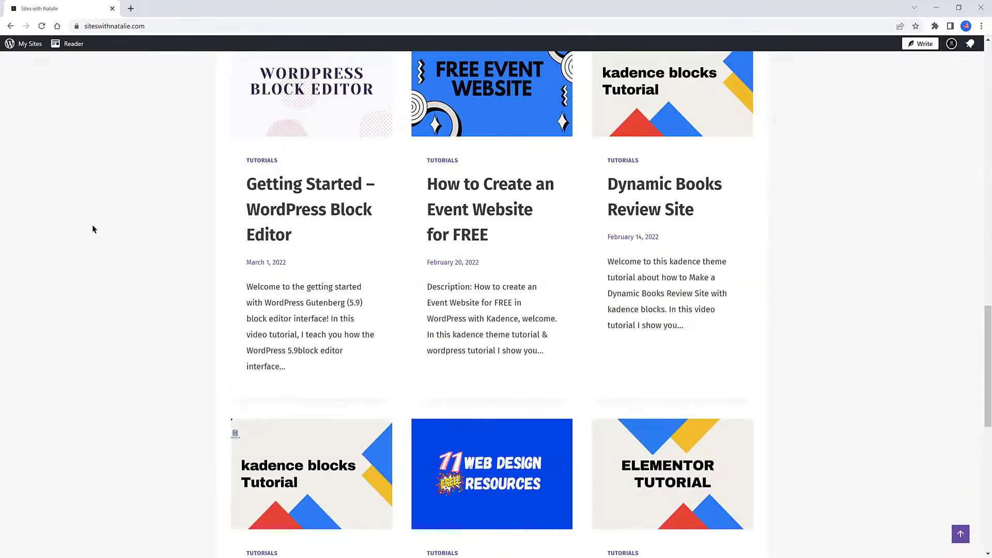
{"action": "scroll", "coordinate": [92, 229], "scroll_direction": "up", "scroll_amount": 18}
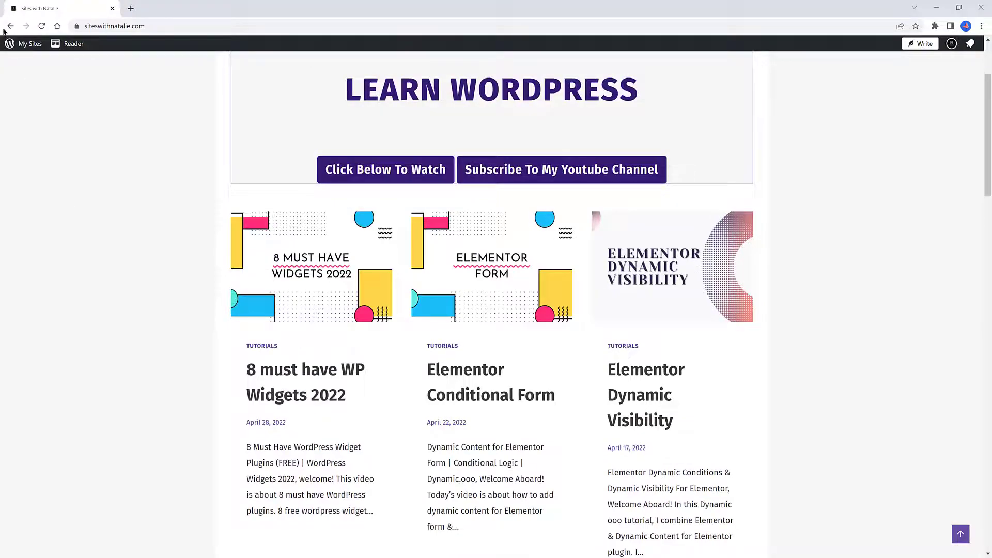
{"action": "left_click", "coordinate": [10, 26]}
{"action": "left_click", "coordinate": [10, 26]}
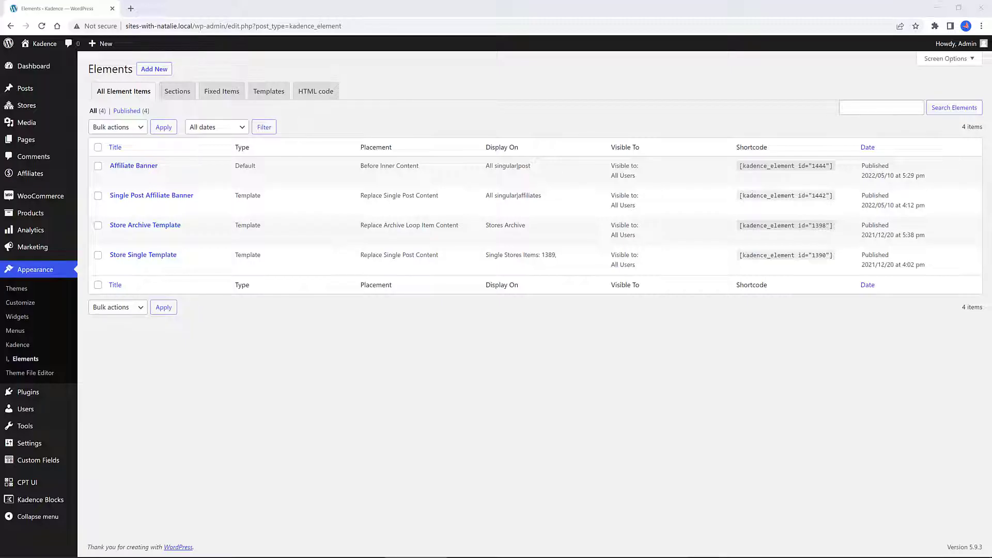
Edit the post '4 ways virtual reality has reshaped marketing real estate' and set its Post Affiliate post to '13 reasons not to d.I.Y. Your smart home'
{"action": "mouse_move", "coordinate": [31, 89]}
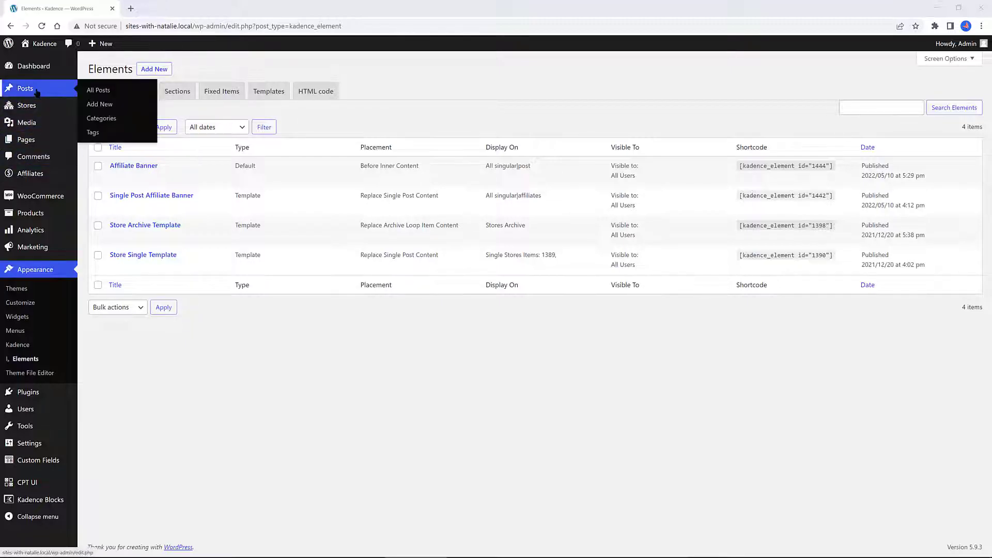
{"action": "left_click", "coordinate": [103, 90]}
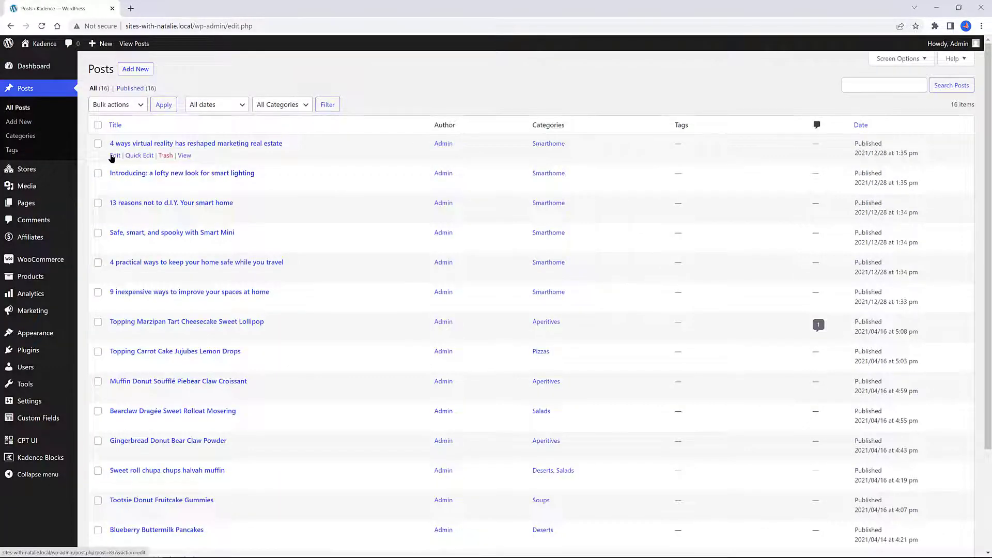
{"action": "left_click", "coordinate": [113, 156]}
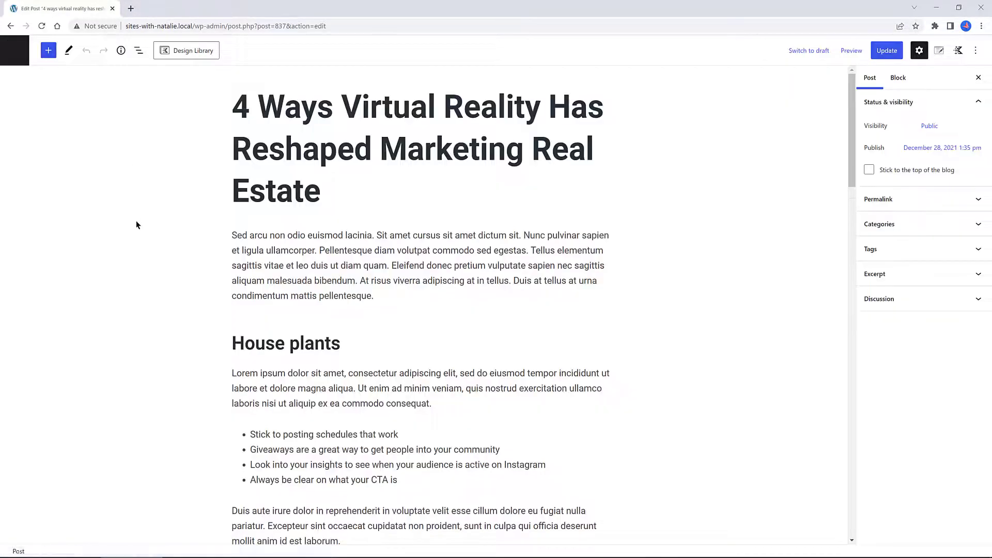
{"action": "scroll", "coordinate": [137, 226], "scroll_direction": "down", "scroll_amount": 5}
{"action": "scroll", "coordinate": [136, 223], "scroll_direction": "down", "scroll_amount": 10}
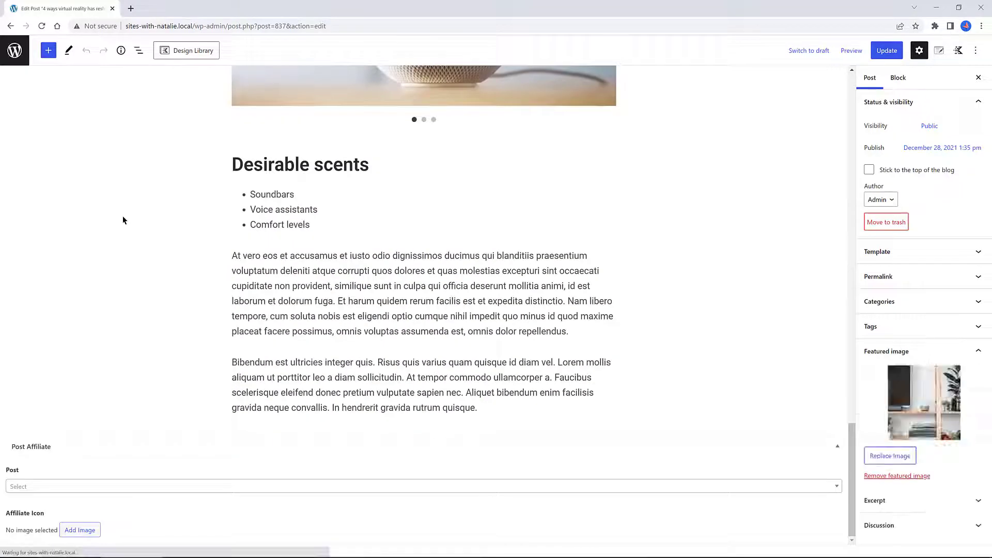
{"action": "left_click", "coordinate": [29, 486]}
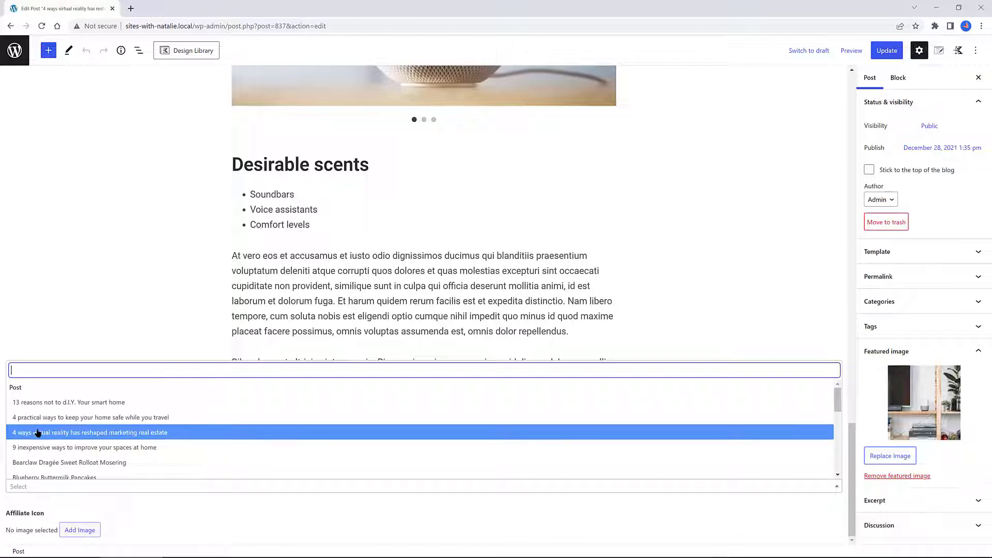
{"action": "left_click", "coordinate": [88, 402]}
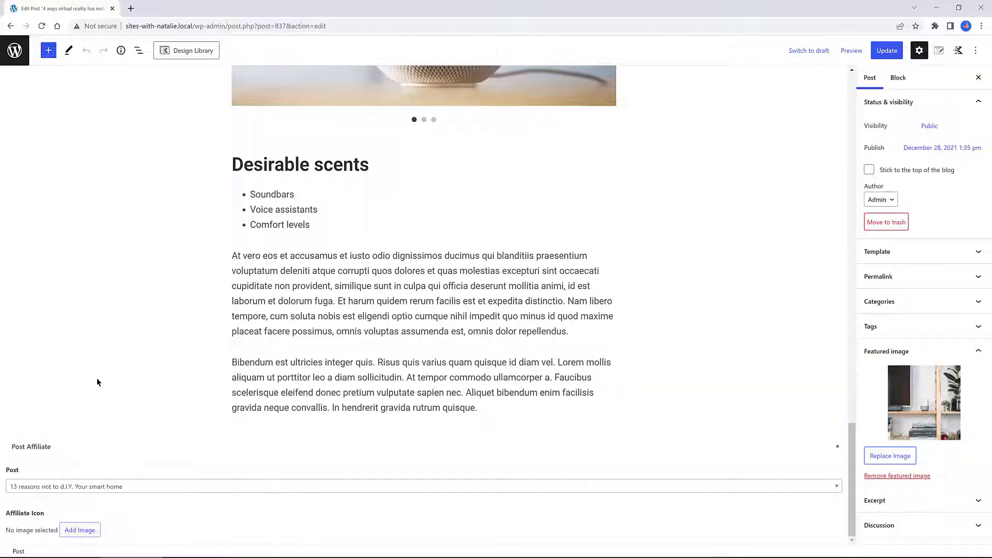
Choose an affiliate icon image from the media library, update the post and return to Elements
{"action": "left_click", "coordinate": [85, 531]}
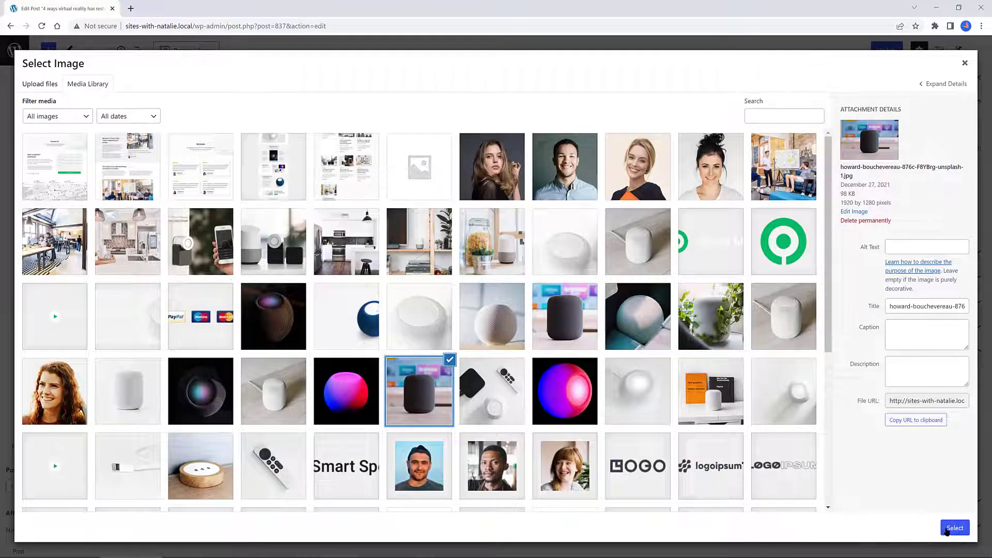
{"action": "left_click", "coordinate": [954, 528]}
{"action": "scroll", "coordinate": [772, 333], "scroll_direction": "down", "scroll_amount": 3}
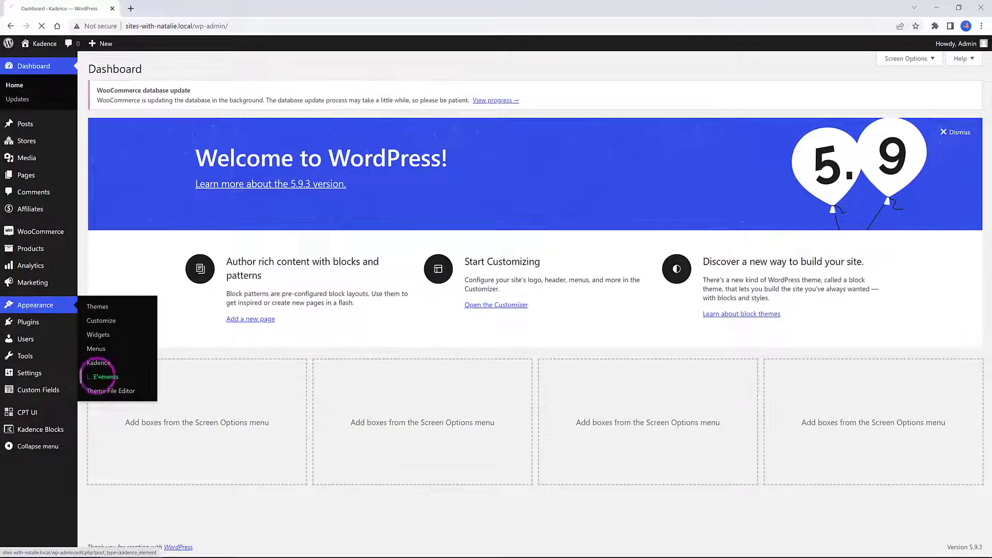
{"action": "left_click", "coordinate": [96, 377]}
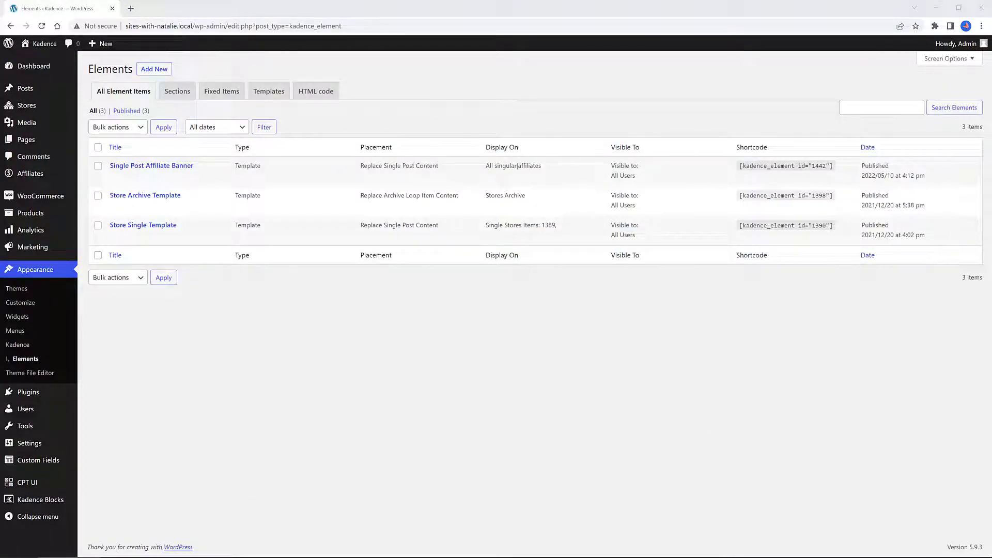
Add a new Content Section element titled Affiliate Banner
{"action": "left_click", "coordinate": [154, 69]}
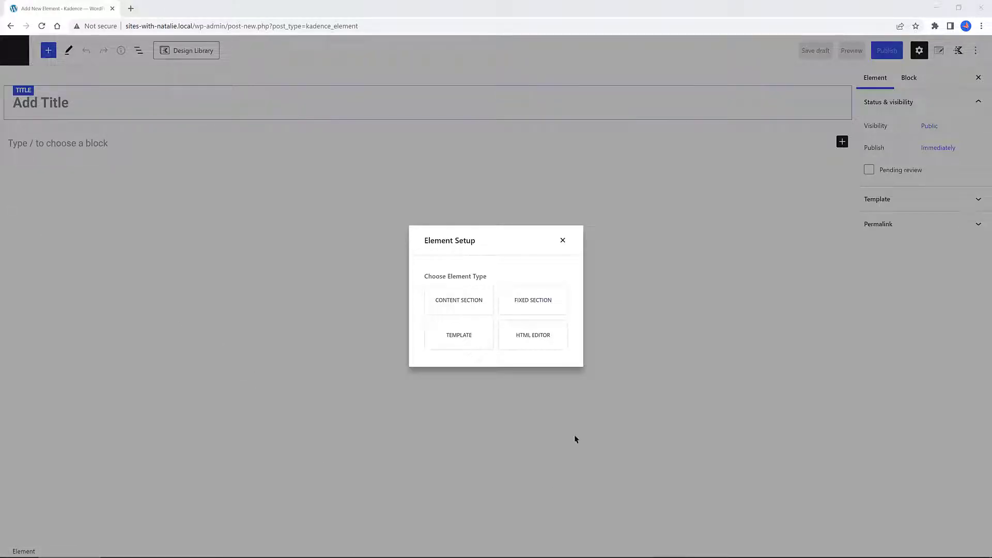
{"action": "left_click", "coordinate": [476, 303]}
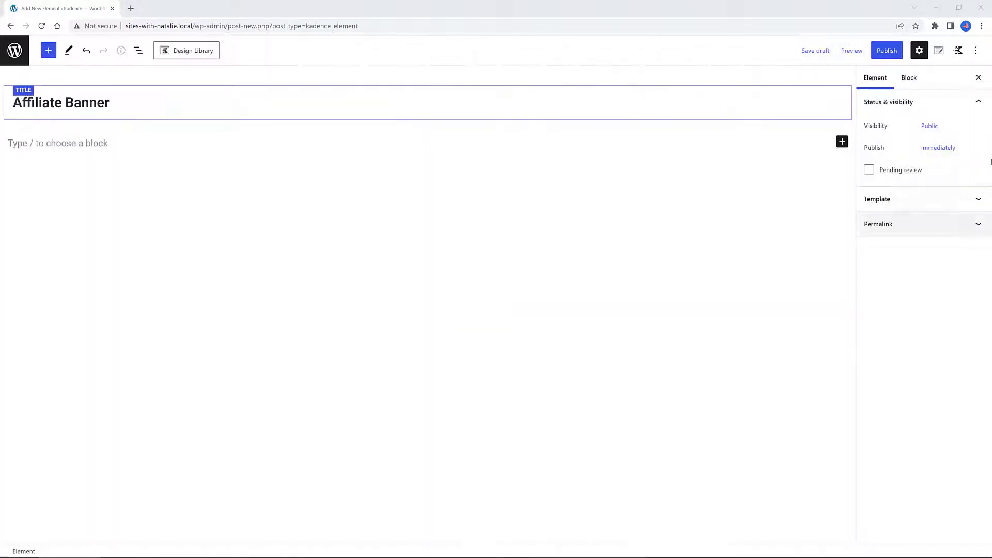
Set the element's dynamic preview posts type to Posts in its preview settings
{"action": "left_click", "coordinate": [939, 50]}
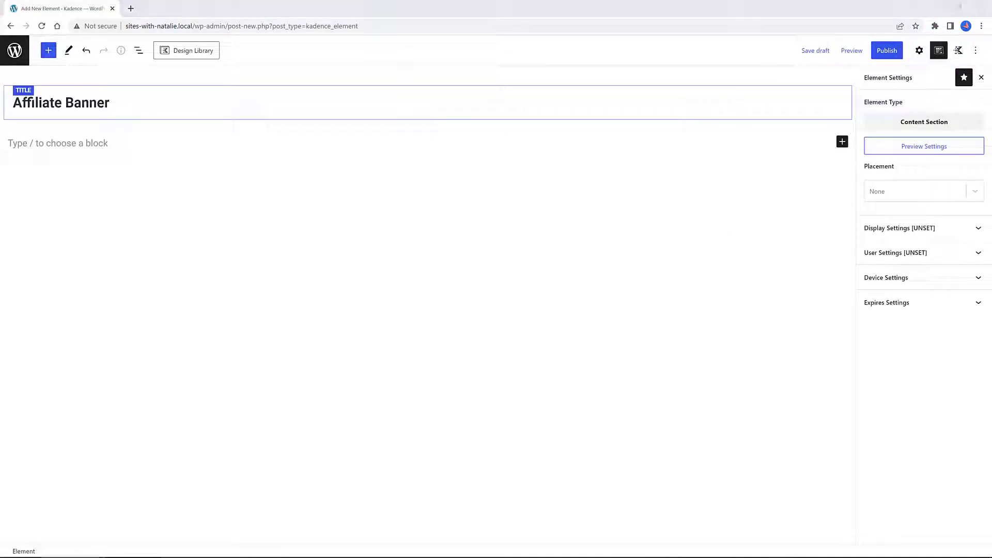
{"action": "left_click", "coordinate": [897, 146]}
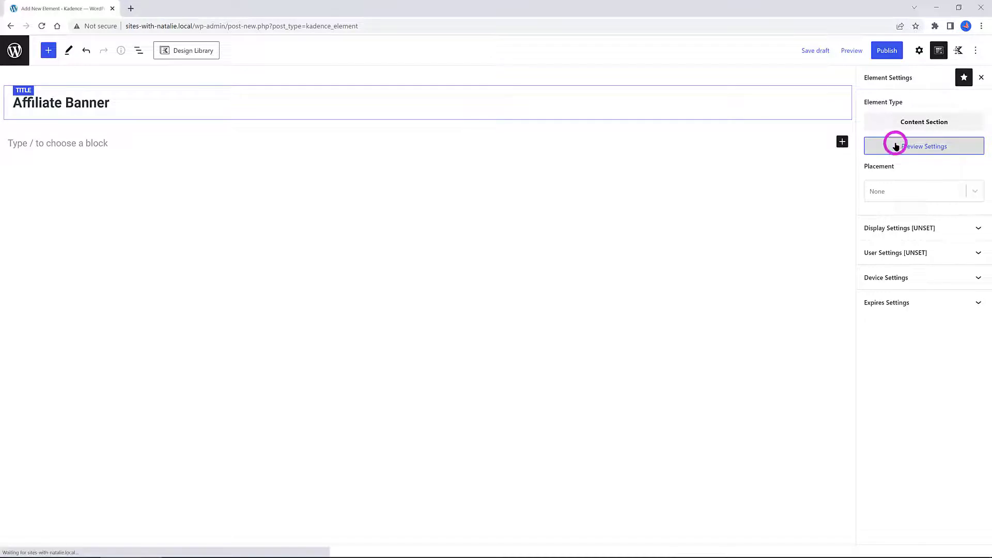
{"action": "left_click", "coordinate": [402, 337]}
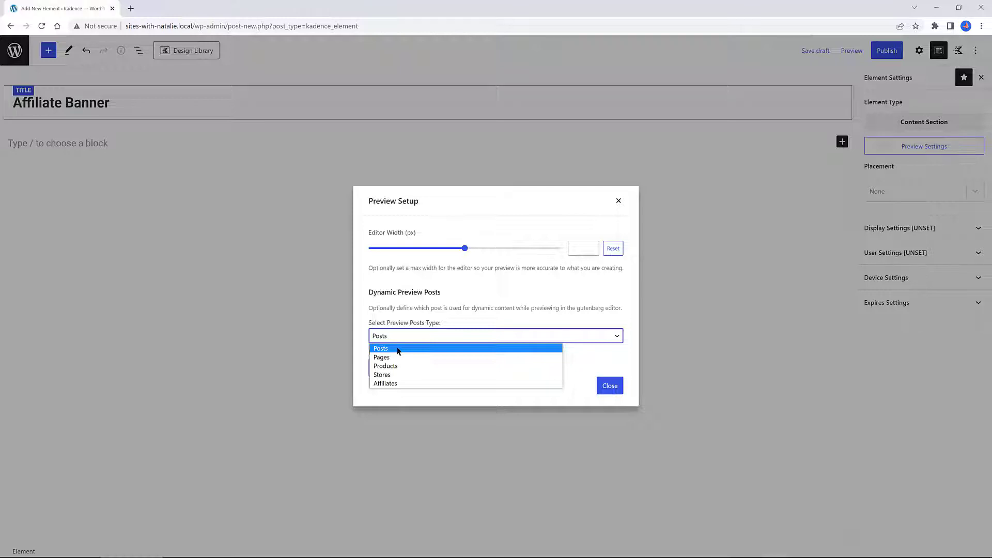
{"action": "left_click", "coordinate": [398, 350]}
{"action": "left_click", "coordinate": [602, 386]}
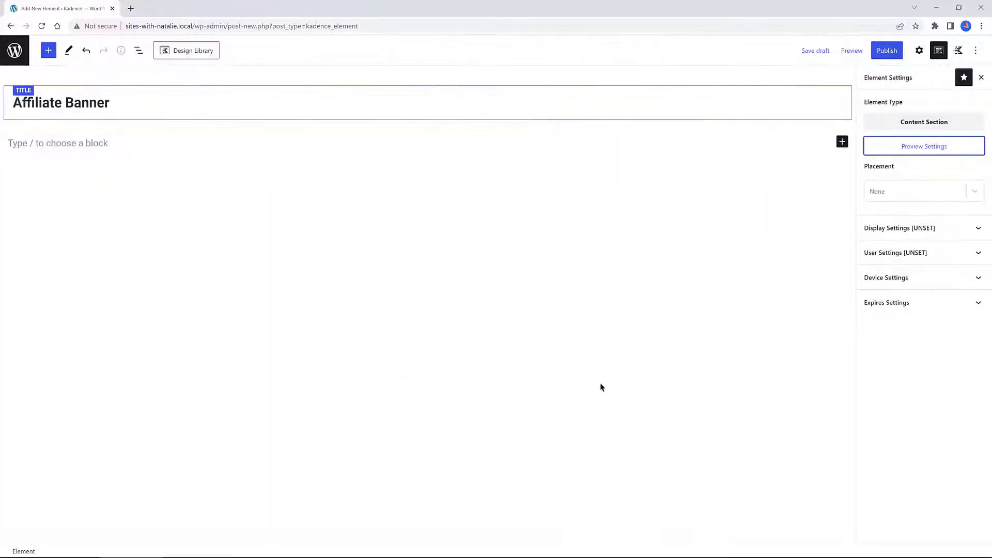
Set the element's placement to Before Inner Content
{"action": "left_click", "coordinate": [929, 190]}
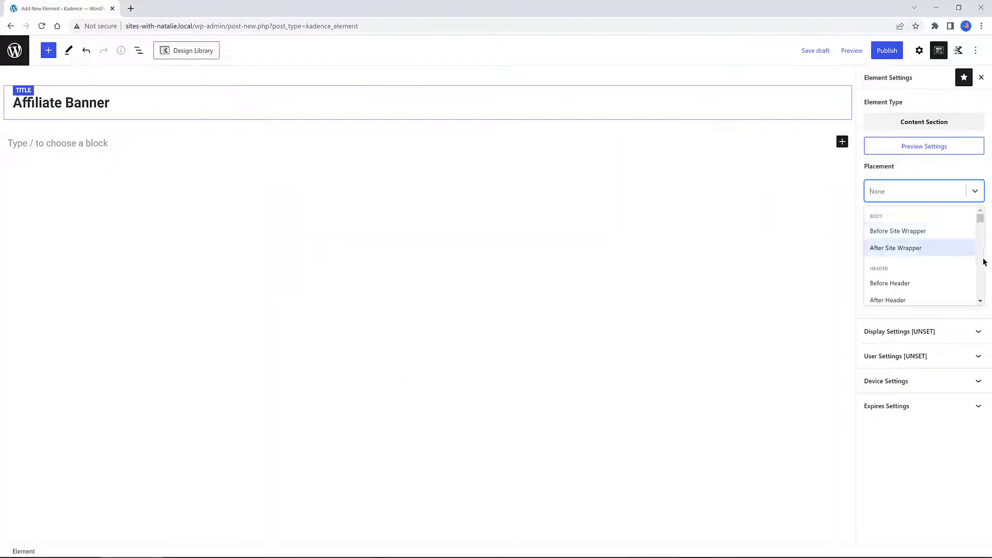
{"action": "left_click", "coordinate": [980, 301]}
{"action": "left_click", "coordinate": [980, 301]}
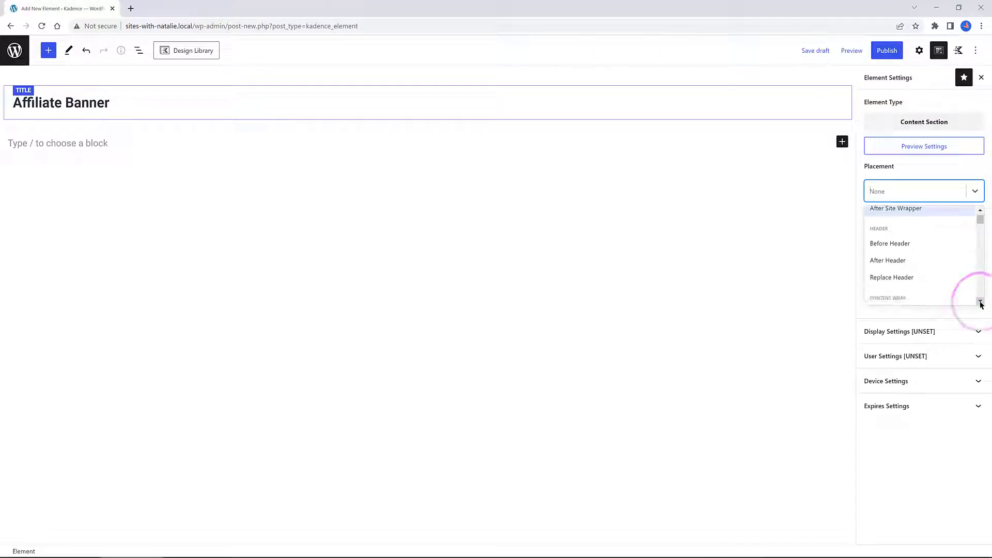
{"action": "left_click", "coordinate": [980, 302]}
{"action": "left_click", "coordinate": [981, 302]}
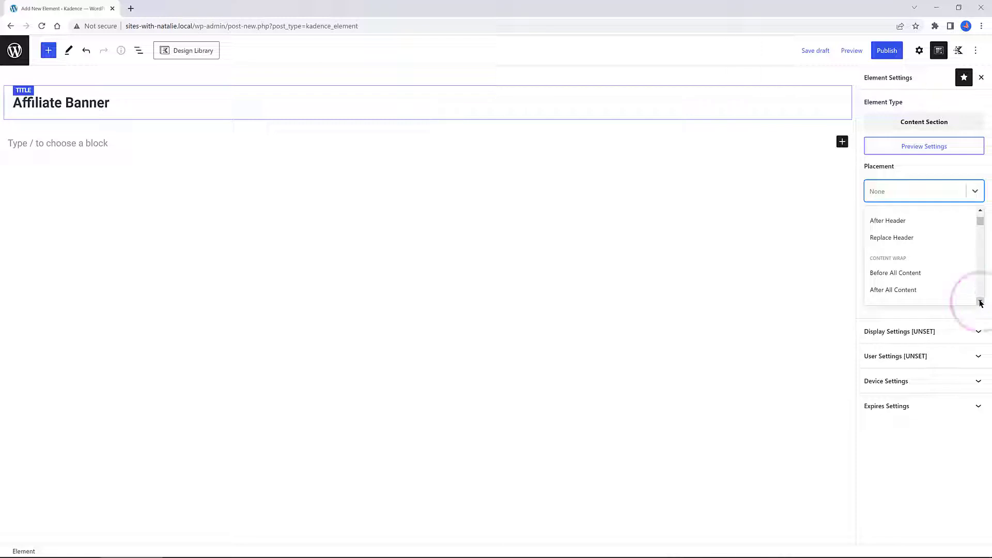
{"action": "scroll", "coordinate": [934, 252], "scroll_direction": "down", "scroll_amount": 2}
{"action": "left_click", "coordinate": [934, 253]}
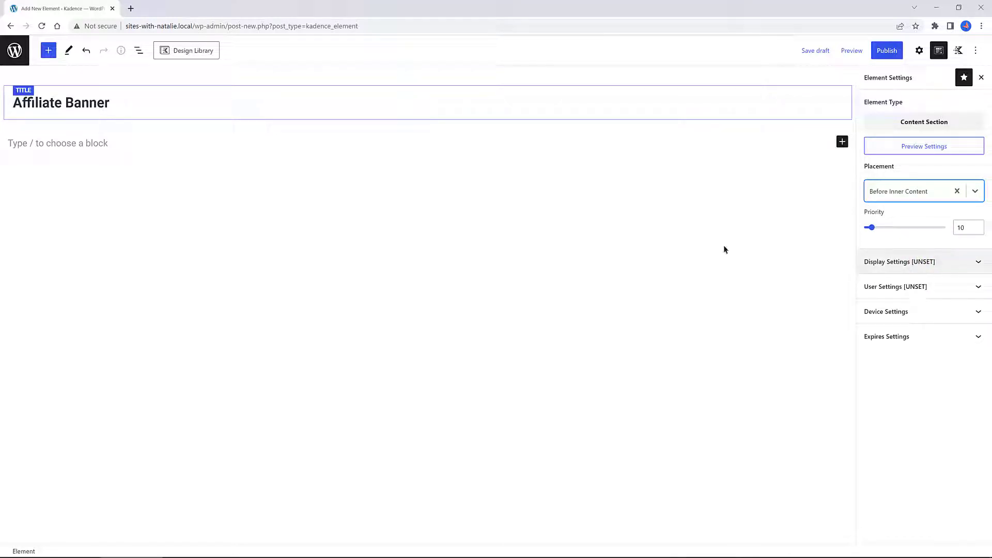
Set the element's display rule to show on Single Posts
{"action": "left_click", "coordinate": [899, 261]}
{"action": "left_click", "coordinate": [885, 310]}
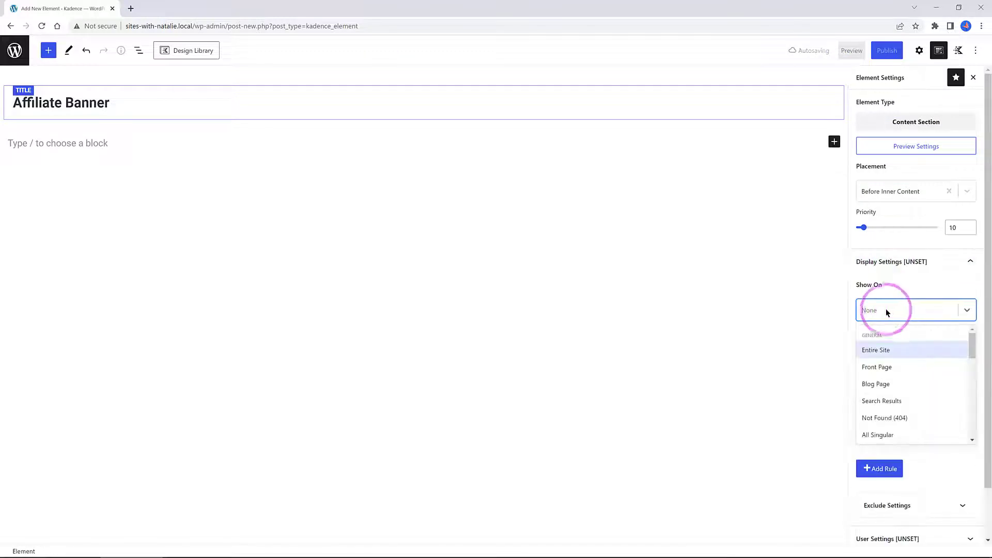
{"action": "left_click_drag", "start_coordinate": [972, 345], "coordinate": [971, 380]}
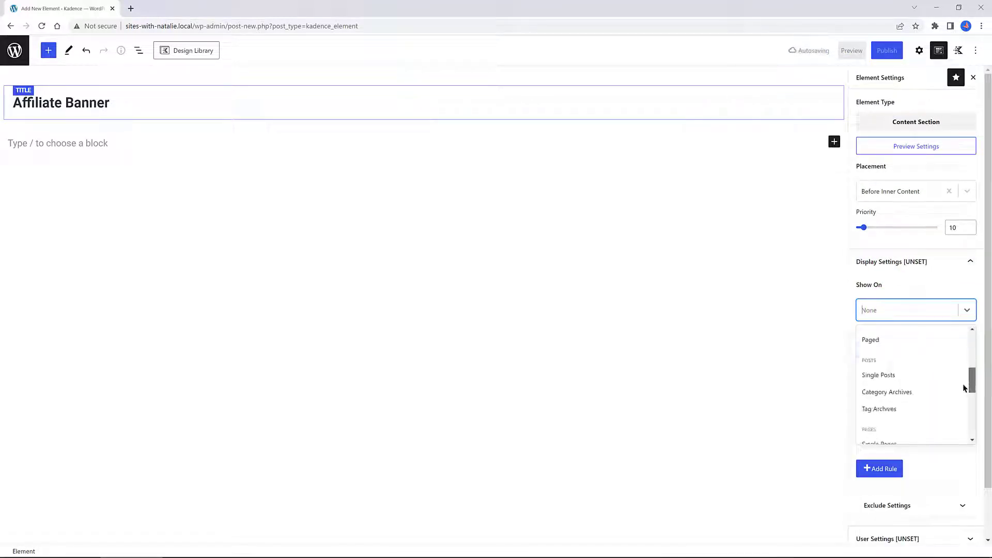
{"action": "left_click", "coordinate": [895, 377]}
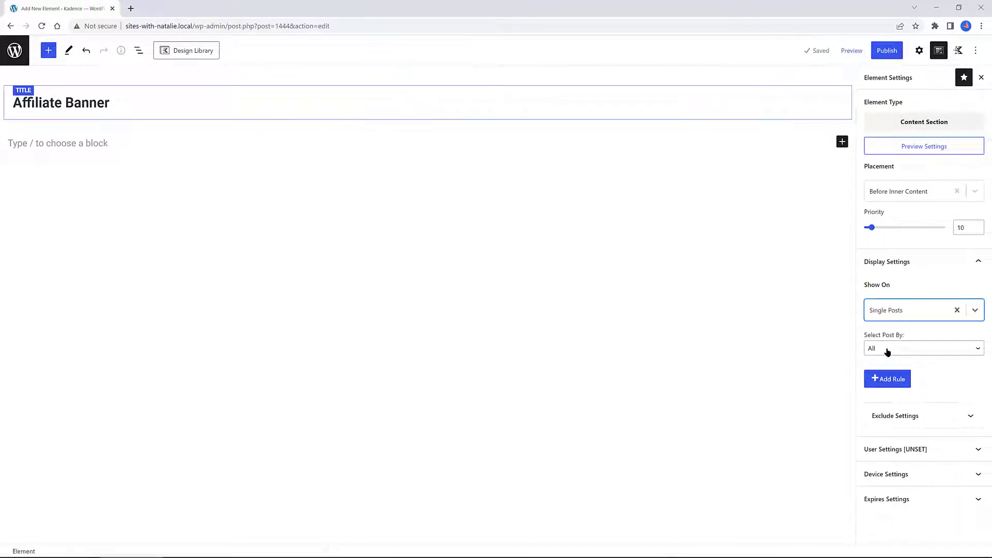
Make the element visible to All Users in the user settings
{"action": "left_click", "coordinate": [881, 451]}
{"action": "scroll", "coordinate": [878, 455], "scroll_direction": "down", "scroll_amount": 1}
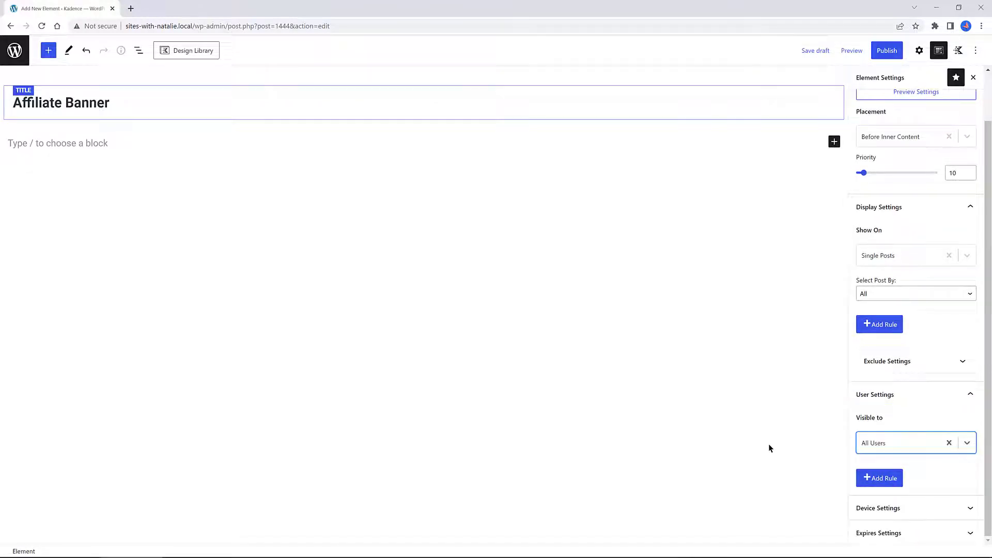
{"action": "left_click", "coordinate": [770, 446]}
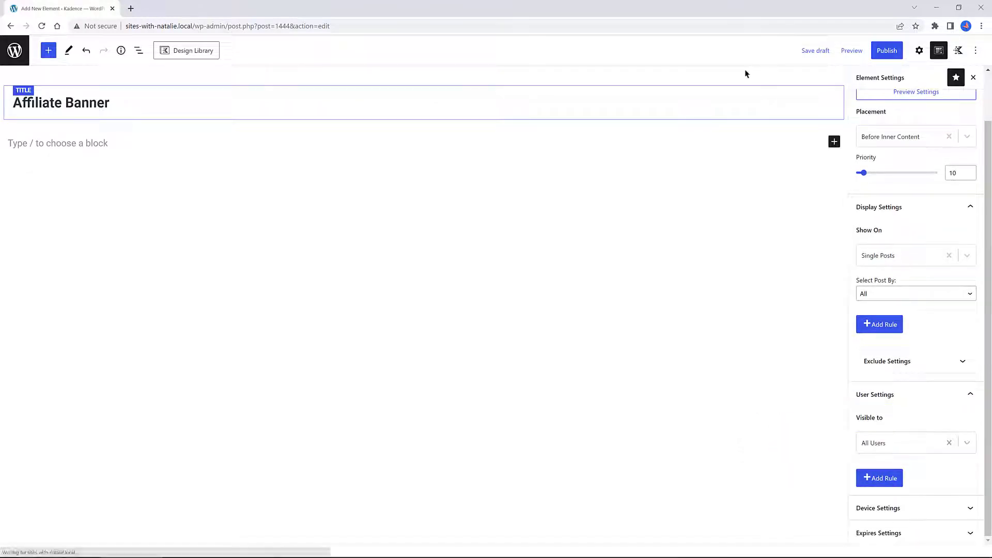
Insert a Row Layout block with a single-column layout into the element and select its column
{"action": "left_click", "coordinate": [919, 50]}
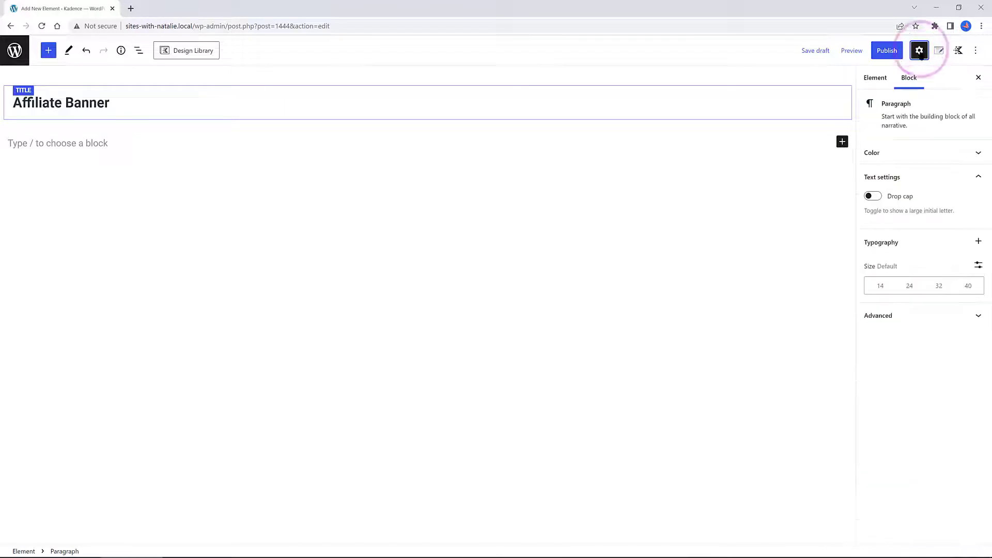
{"action": "left_click", "coordinate": [834, 142]}
{"action": "left_click", "coordinate": [821, 203]}
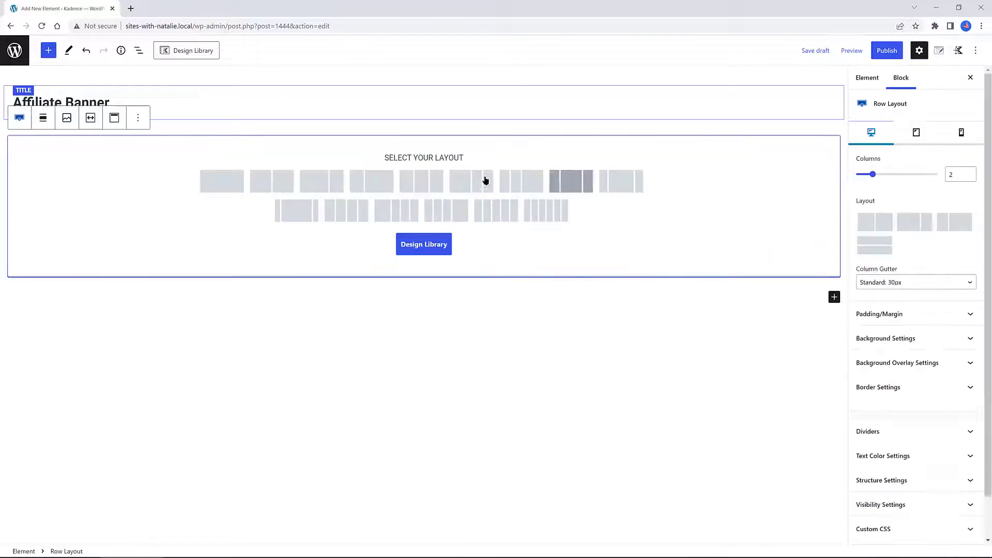
{"action": "left_click", "coordinate": [216, 179]}
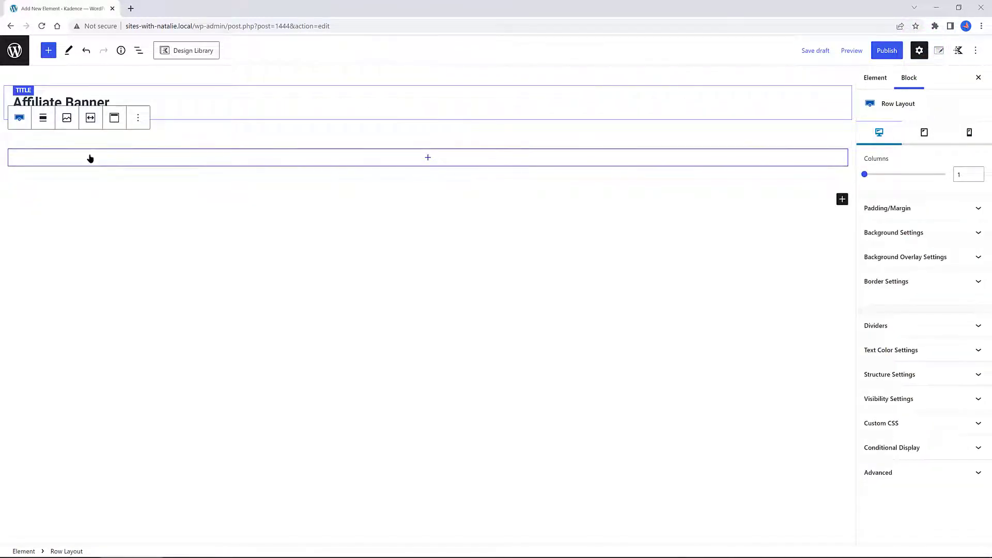
{"action": "left_click", "coordinate": [90, 158]}
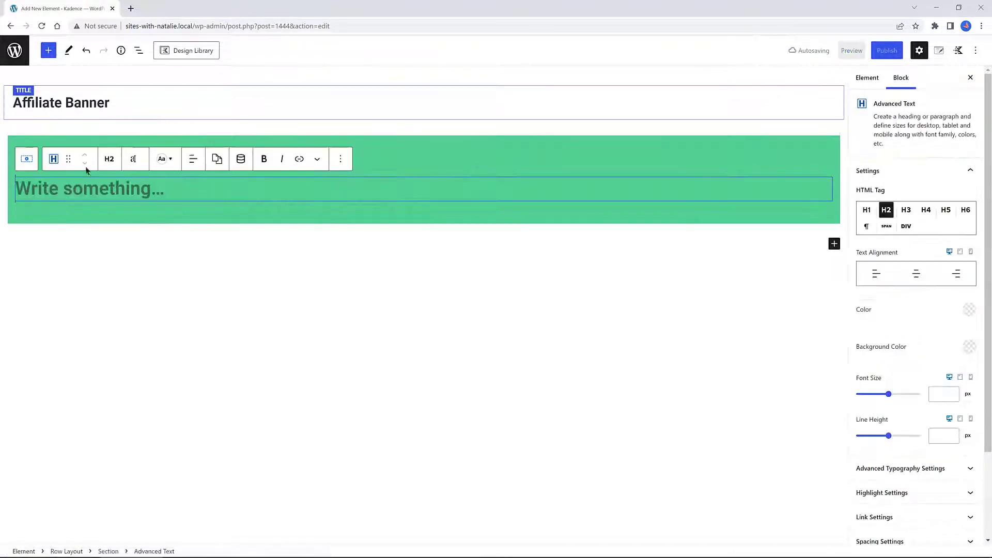
Set the text block's HTML tag to DIV and write "Post Affiliated by:"
{"action": "left_click", "coordinate": [109, 158]}
{"action": "left_click", "coordinate": [125, 355]}
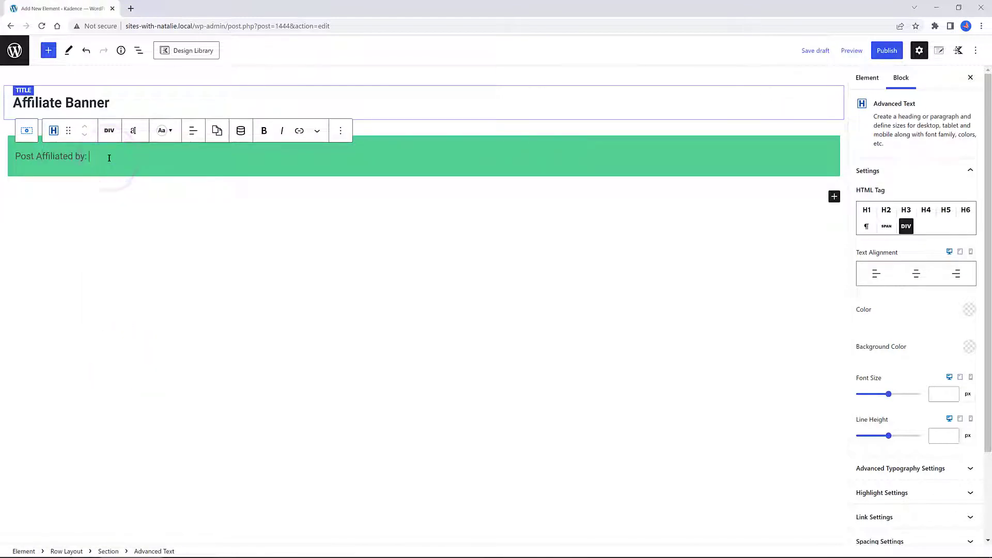
Add an Advanced Image block on a new line below the text
{"action": "key", "text": "Return"}
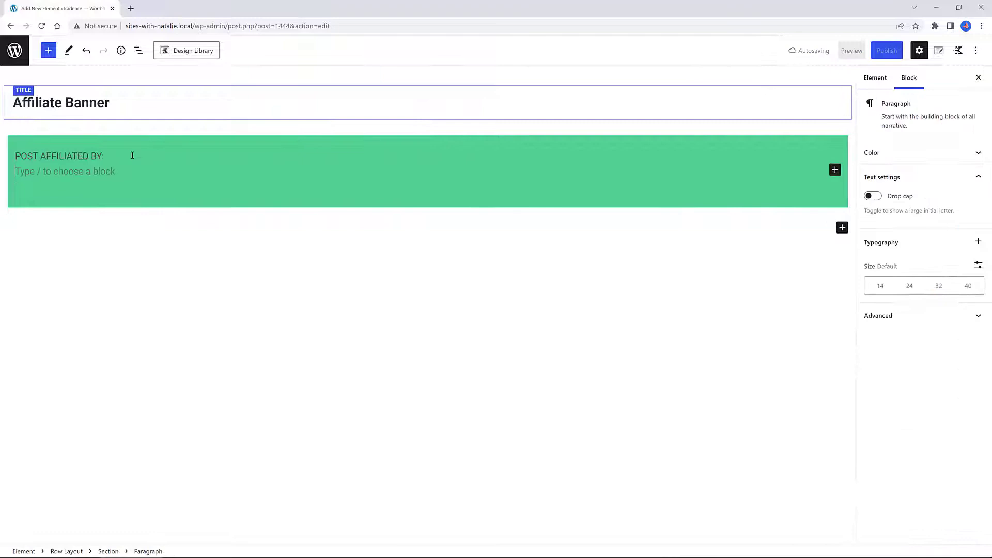
{"action": "type", "text": "/"}
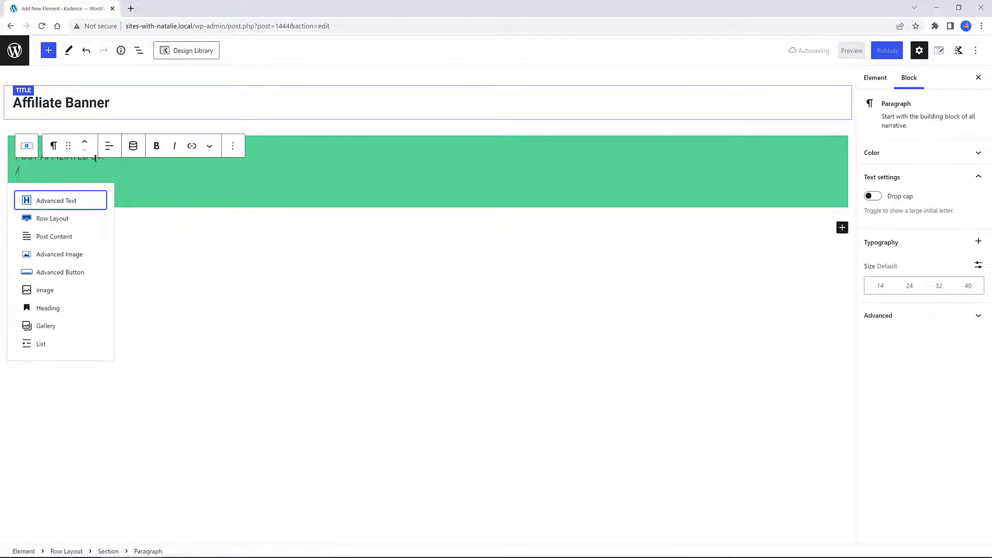
{"action": "left_click", "coordinate": [58, 254]}
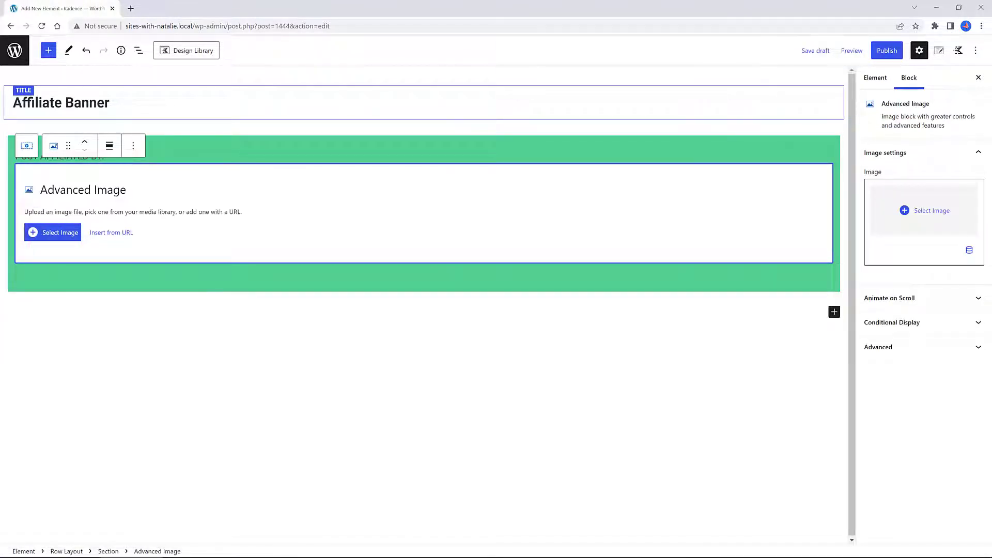
Make the image dynamic, using the Post Custom Field Affiliate Icon with the "4 ways virtual reality…" post as preview source
{"action": "left_click", "coordinate": [969, 250]}
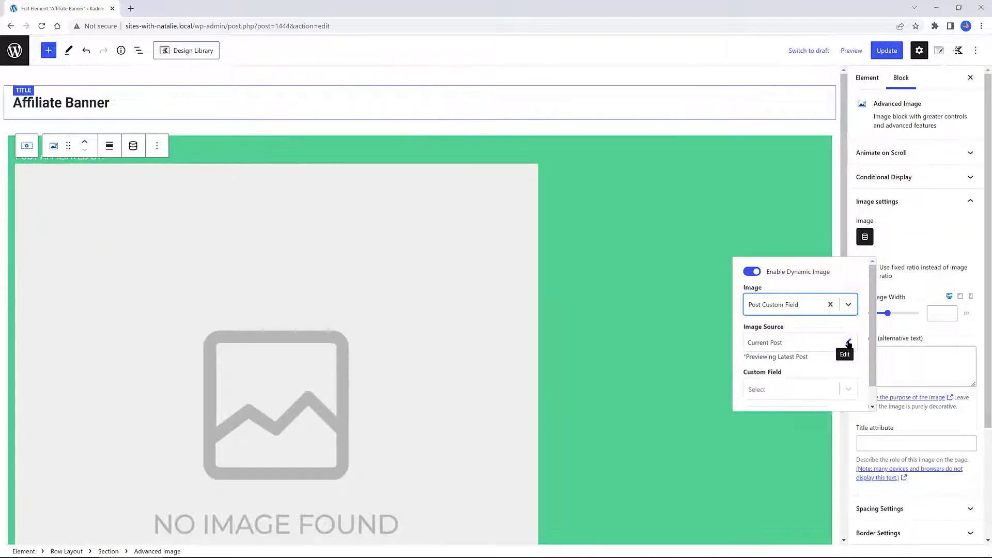
{"action": "left_click", "coordinate": [848, 343]}
{"action": "left_click", "coordinate": [786, 367]}
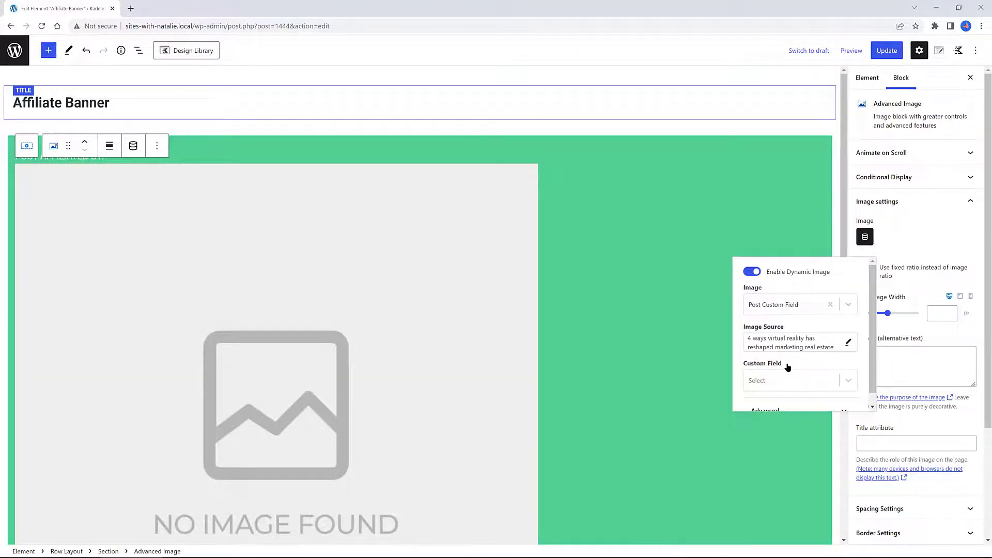
{"action": "left_click", "coordinate": [788, 380]}
{"action": "left_click", "coordinate": [783, 391]}
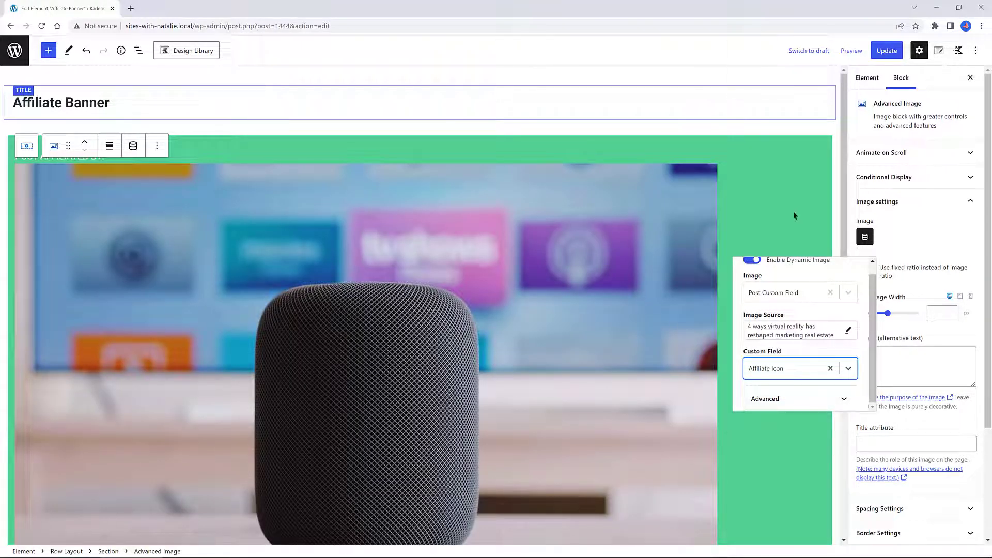
Set the image's max width to 100 px
{"action": "left_click", "coordinate": [935, 309]}
{"action": "type", "text": "100"}
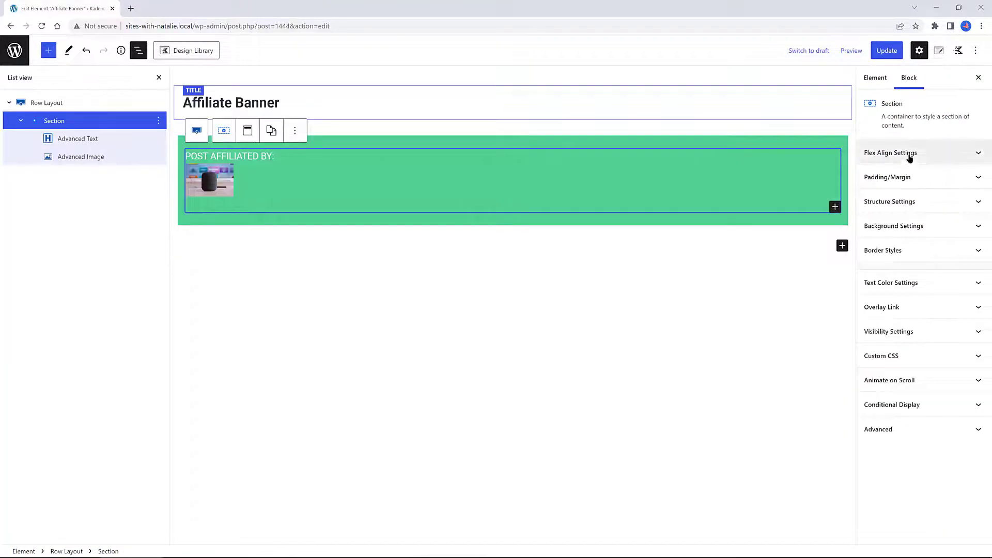
Set the section's inner block direction to Horizontal and close the list view
{"action": "left_click", "coordinate": [909, 157]}
{"action": "left_click", "coordinate": [964, 199]}
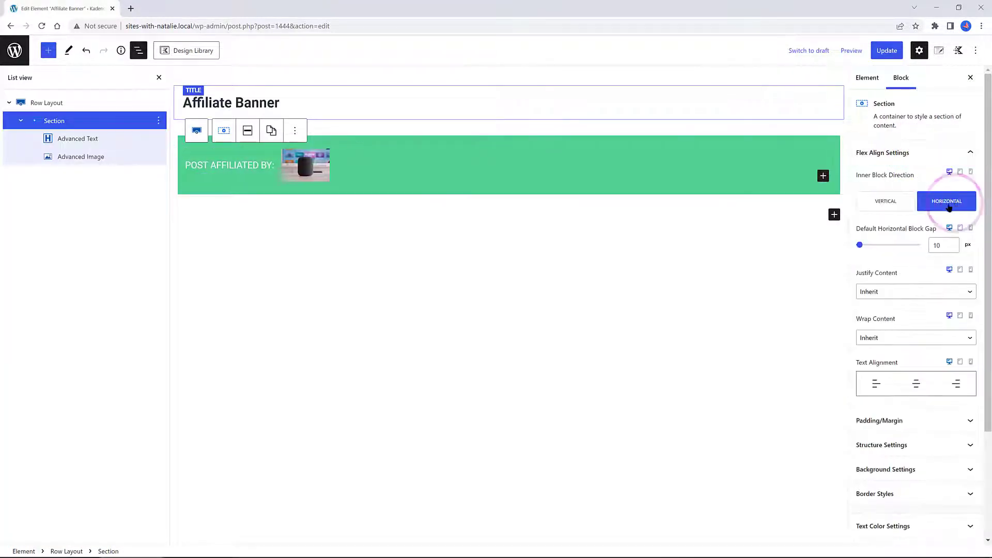
{"action": "left_click", "coordinate": [159, 79]}
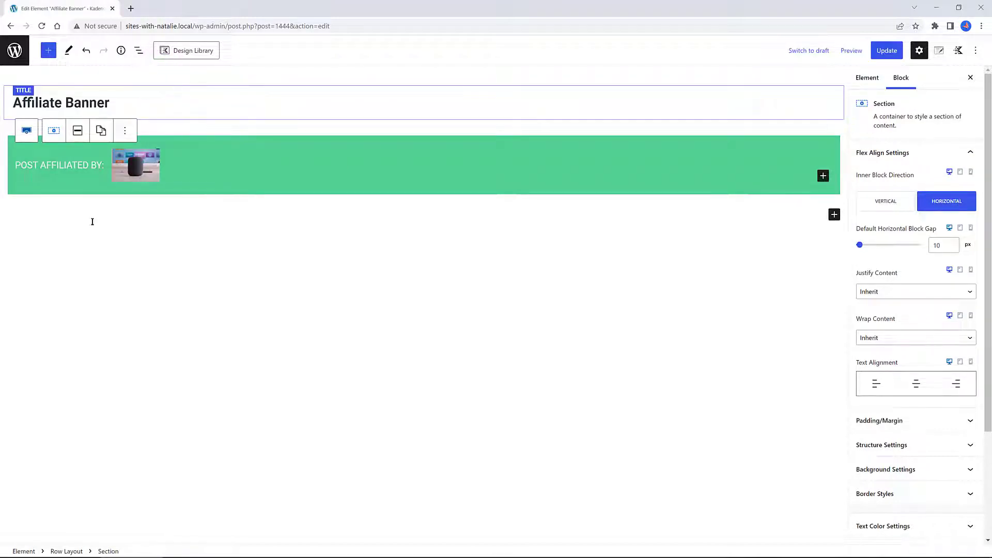
Set the affiliate image's max width to 115 px
{"action": "left_click", "coordinate": [135, 165]}
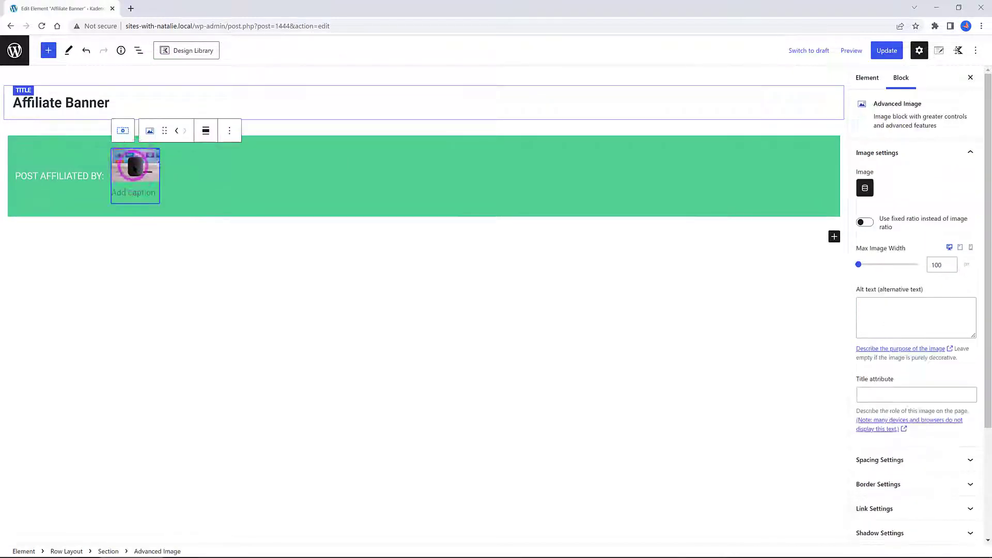
{"action": "double_click", "coordinate": [938, 264]}
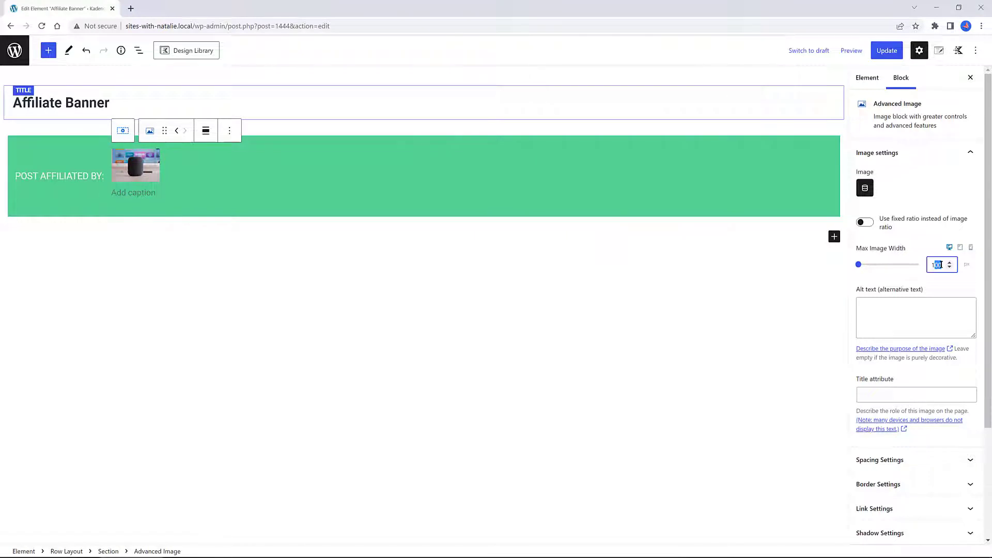
{"action": "type", "text": "115"}
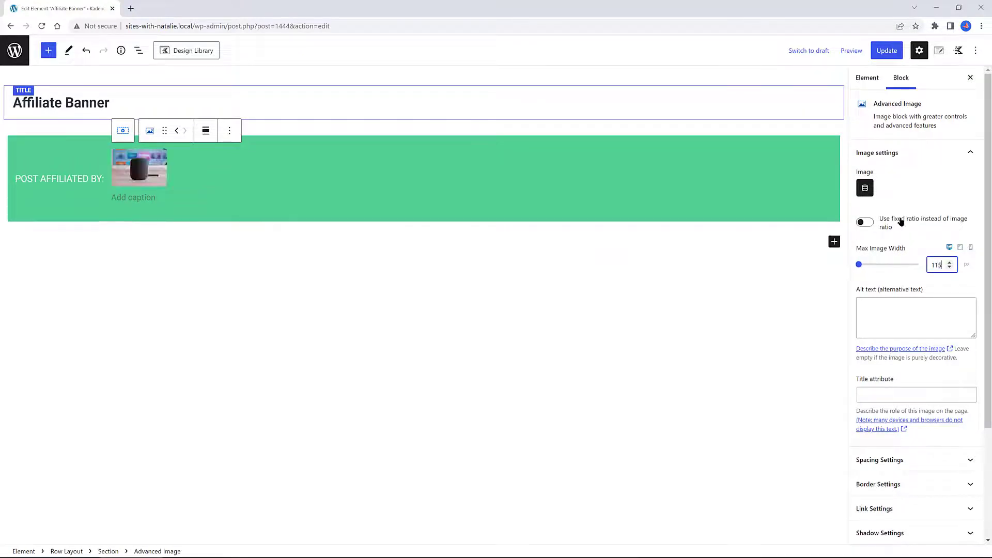
Enable a fixed ratio for the image and choose the Square 1:1 size ratio
{"action": "left_click", "coordinate": [863, 224]}
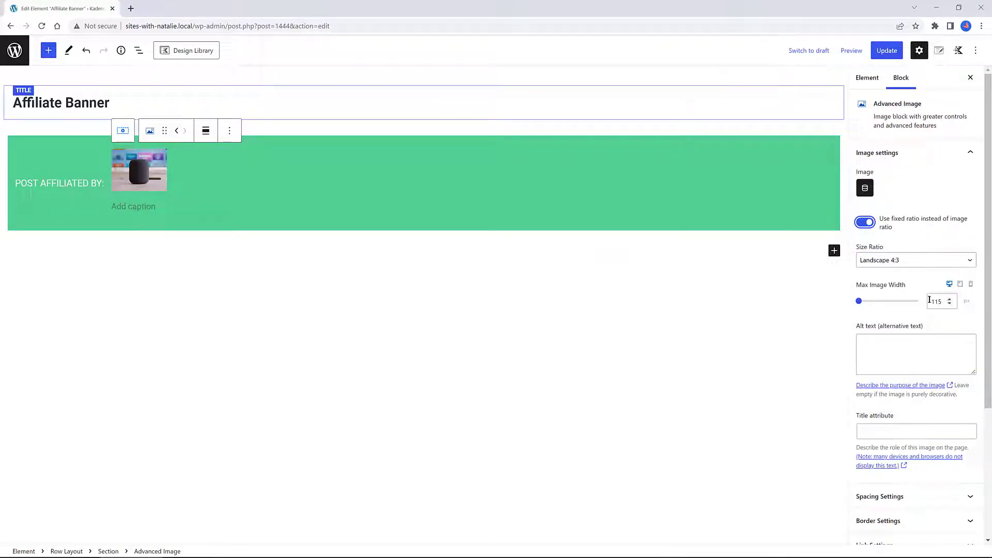
{"action": "left_click", "coordinate": [901, 260]}
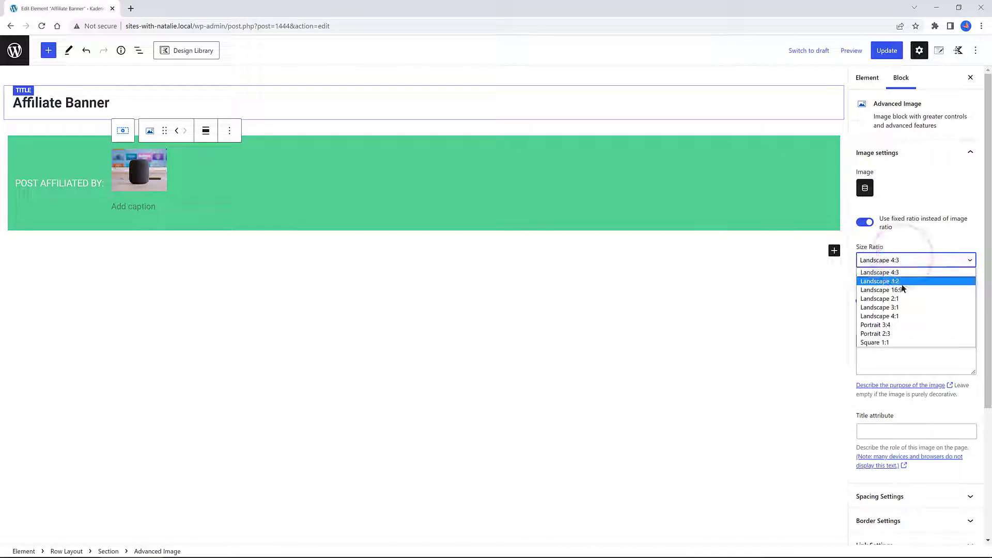
{"action": "left_click", "coordinate": [884, 343]}
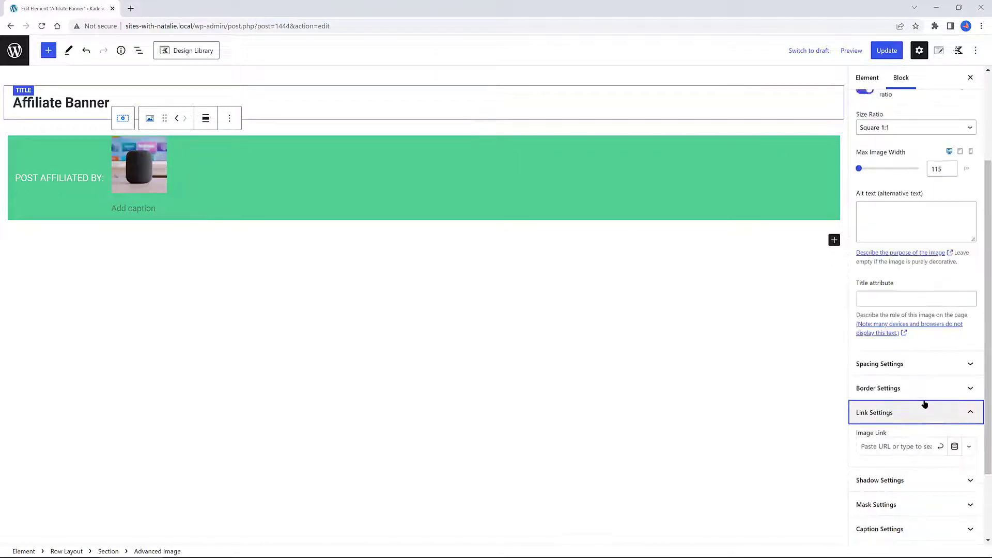
Enable a dynamic image link using the Post Custom Field Affiliate_Link
{"action": "scroll", "coordinate": [924, 403], "scroll_direction": "down", "scroll_amount": 2}
{"action": "left_click", "coordinate": [955, 352]}
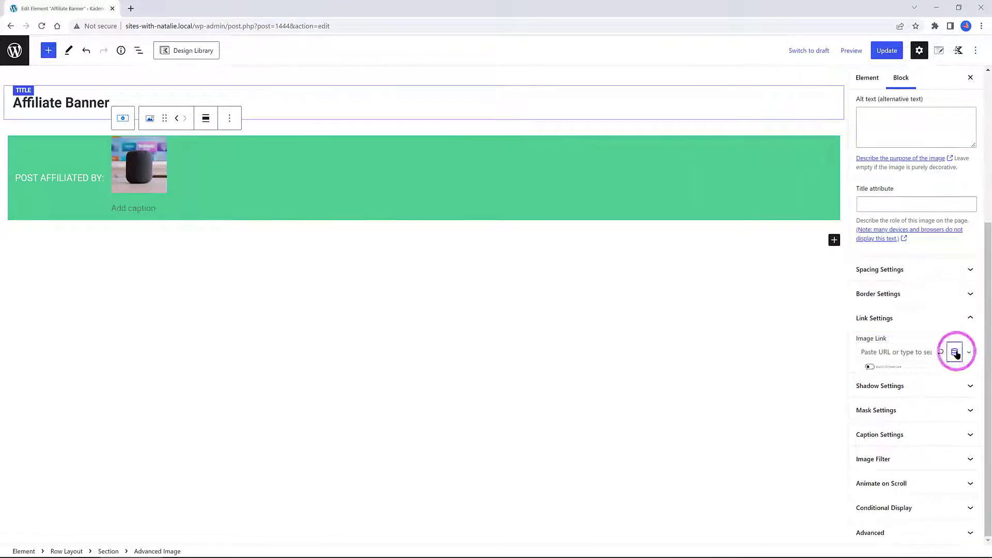
{"action": "left_click", "coordinate": [811, 382]}
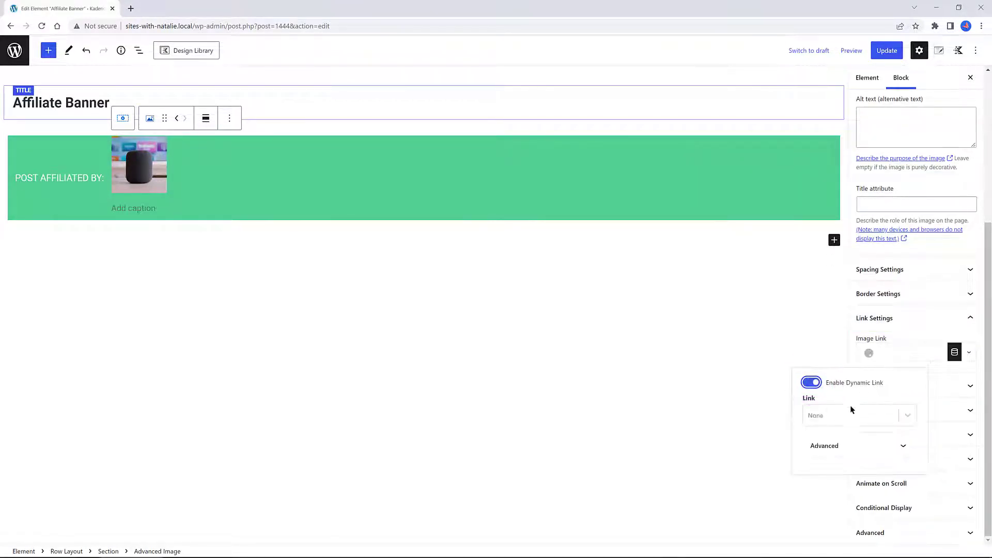
{"action": "left_click", "coordinate": [831, 416]}
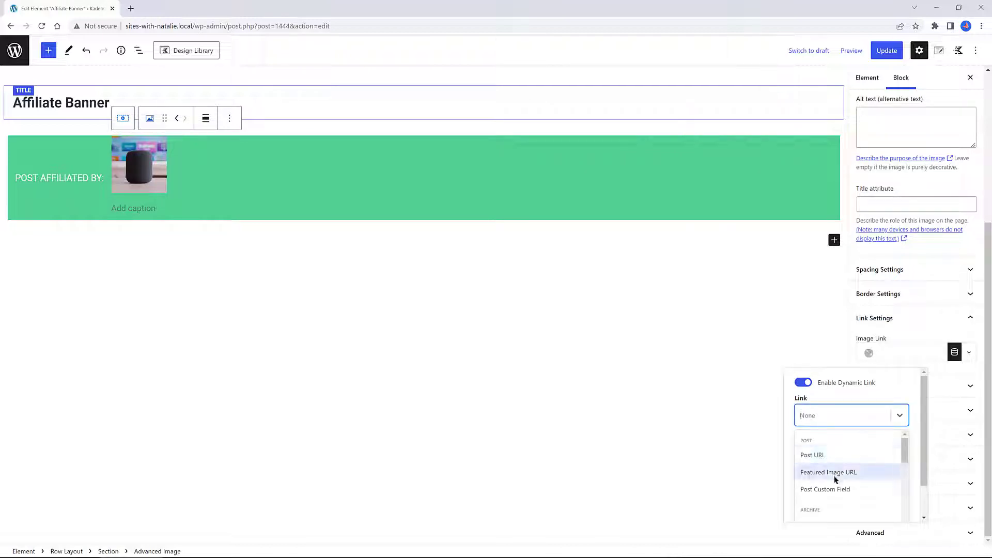
{"action": "left_click", "coordinate": [836, 489]}
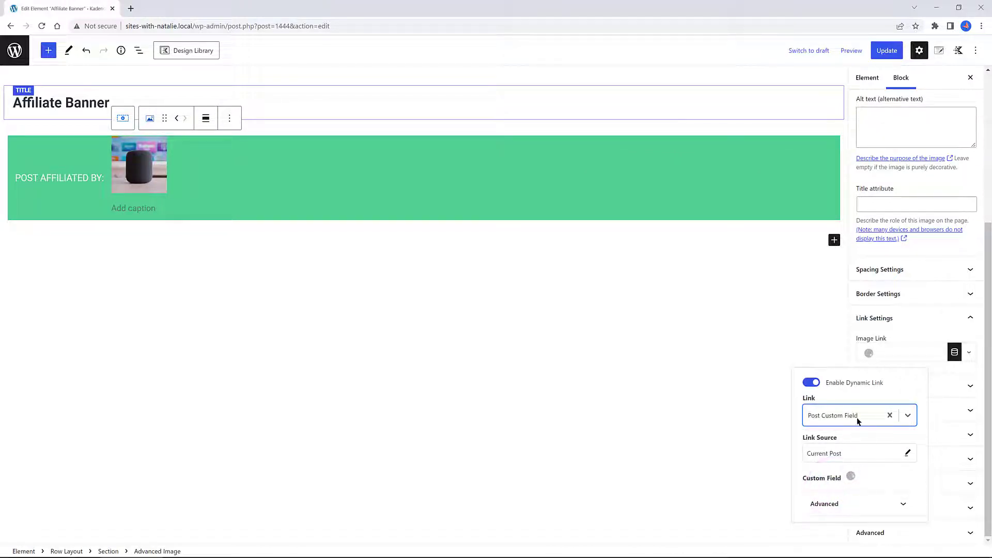
Update the element and view the "4 ways virtual reality has reshaped marketing real estate" post on the site
{"action": "left_click", "coordinate": [887, 50]}
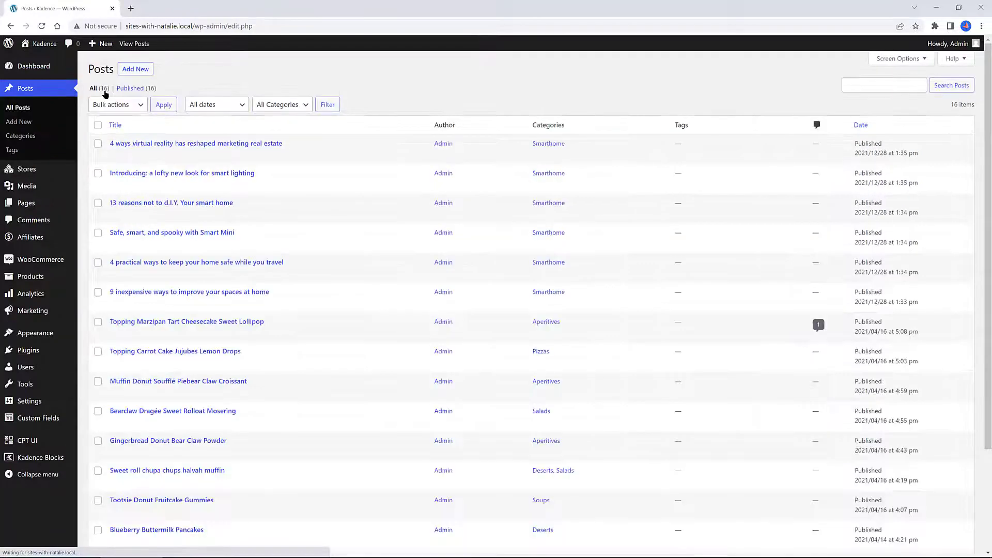
{"action": "left_click", "coordinate": [185, 155]}
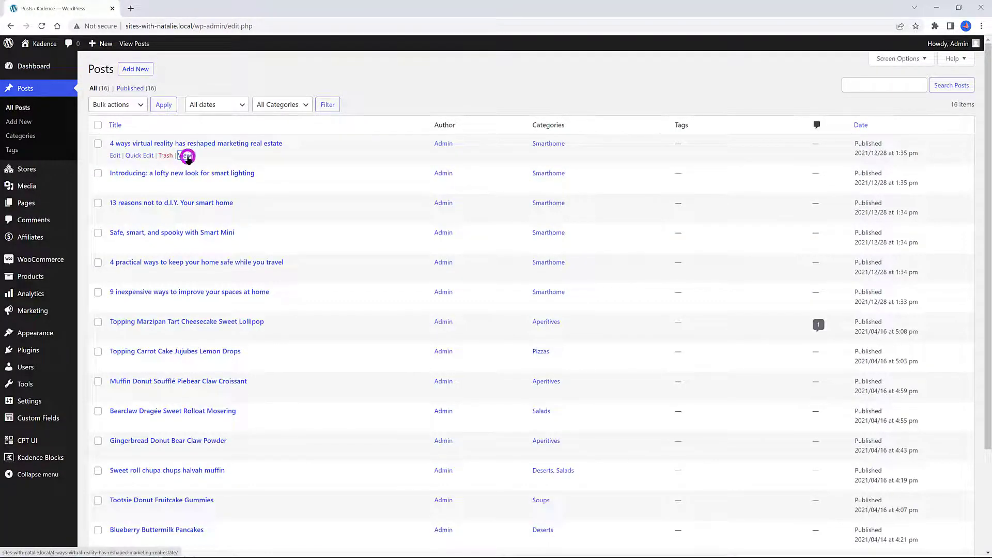
{"action": "scroll", "coordinate": [310, 340], "scroll_direction": "down", "scroll_amount": 9}
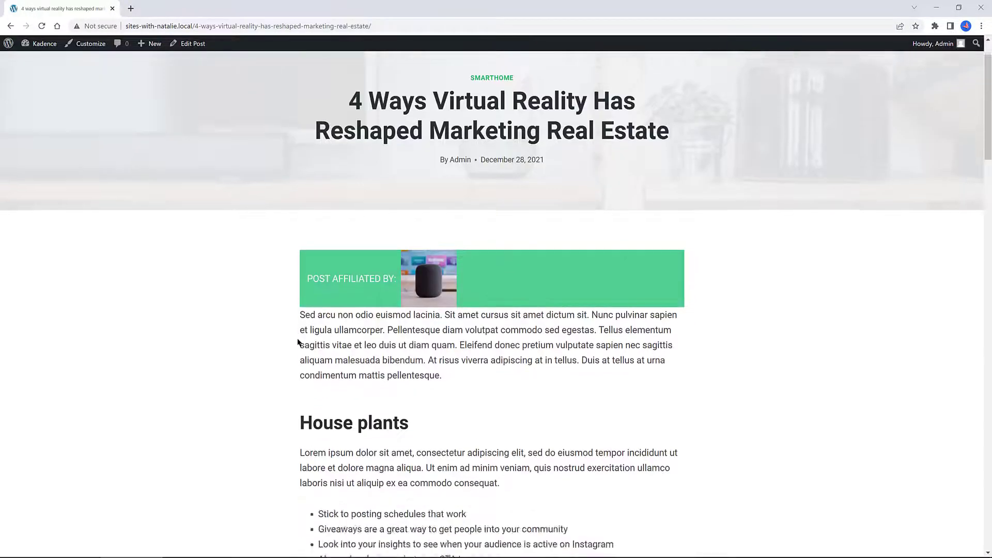
{"action": "scroll", "coordinate": [296, 334], "scroll_direction": "up", "scroll_amount": 9}
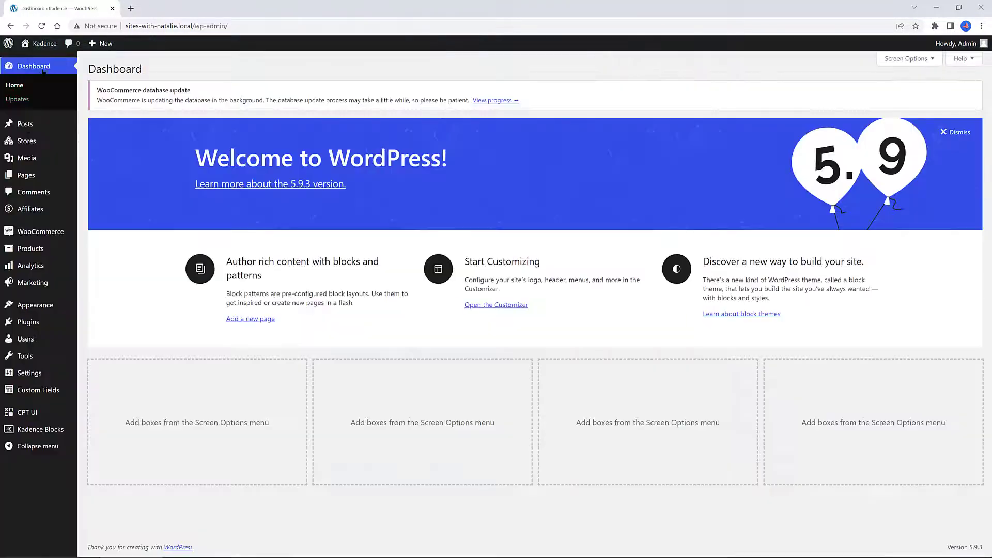
Open the "4 ways virtual reality…" post for editing and copy its post ID from the address bar
{"action": "mouse_move", "coordinate": [22, 131]}
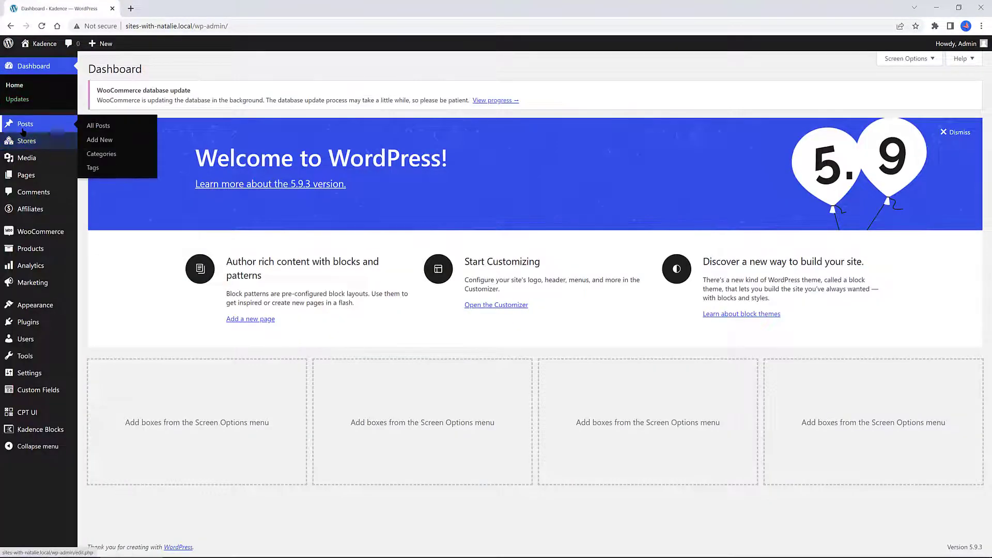
{"action": "left_click", "coordinate": [52, 132]}
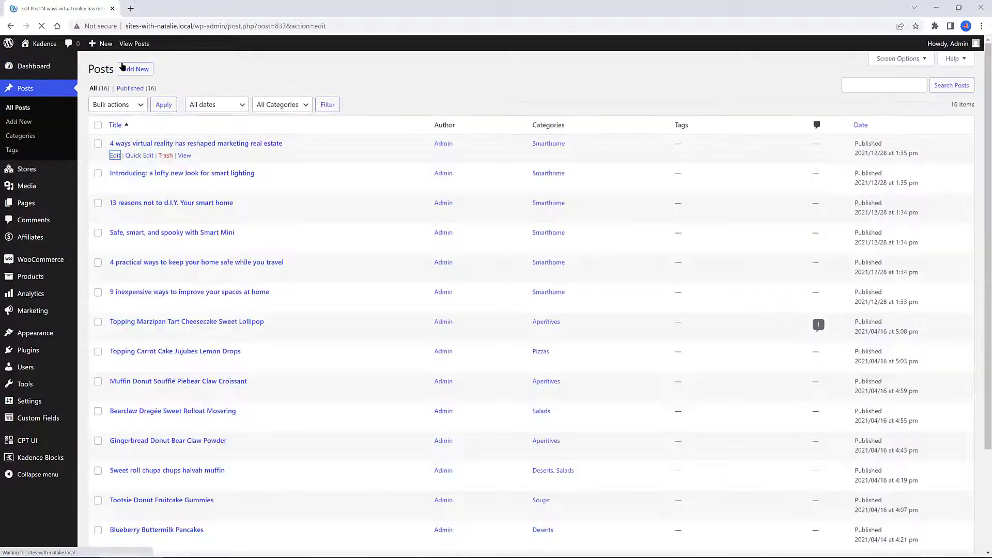
{"action": "left_click", "coordinate": [150, 139]}
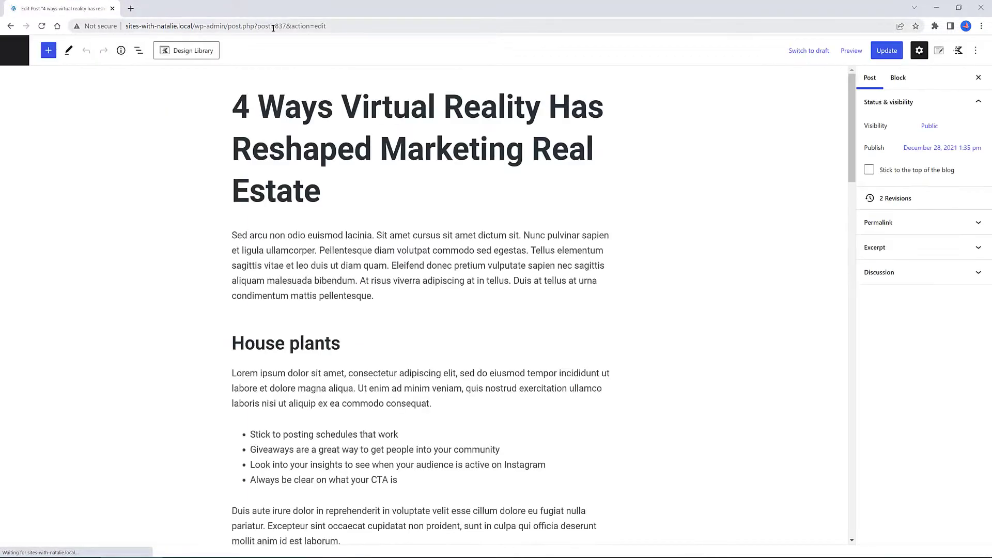
{"action": "left_click_drag", "start_coordinate": [275, 24], "coordinate": [285, 25]}
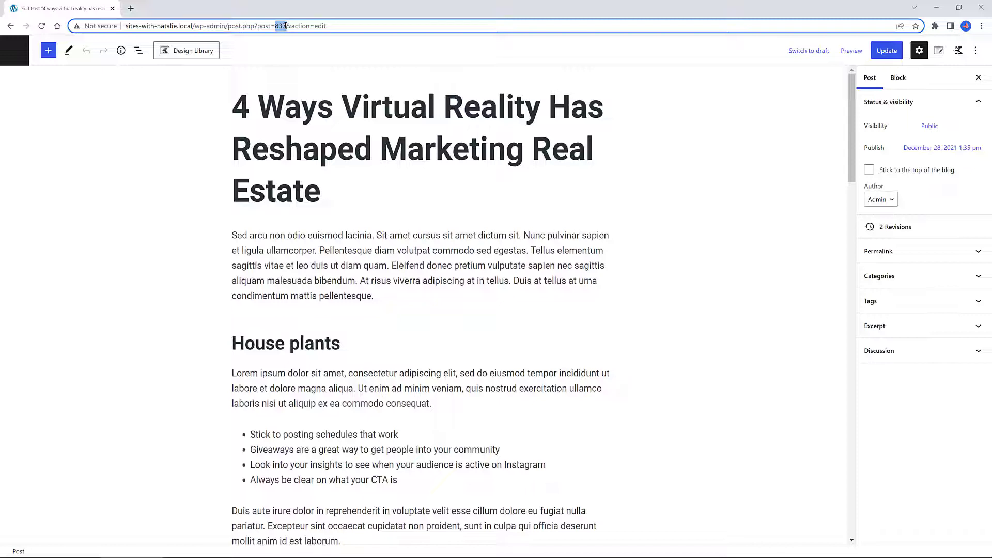
{"action": "right_click", "coordinate": [283, 29]}
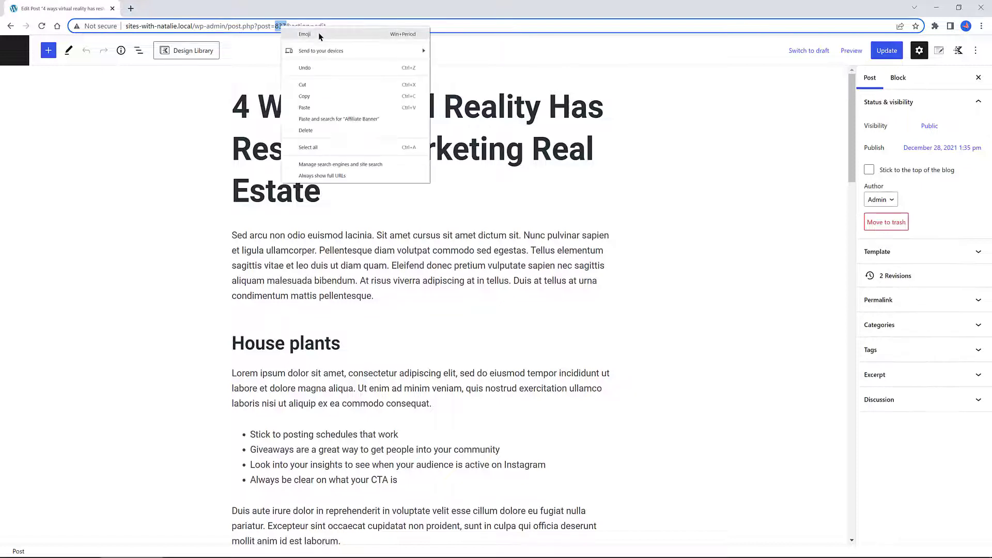
{"action": "left_click", "coordinate": [304, 97]}
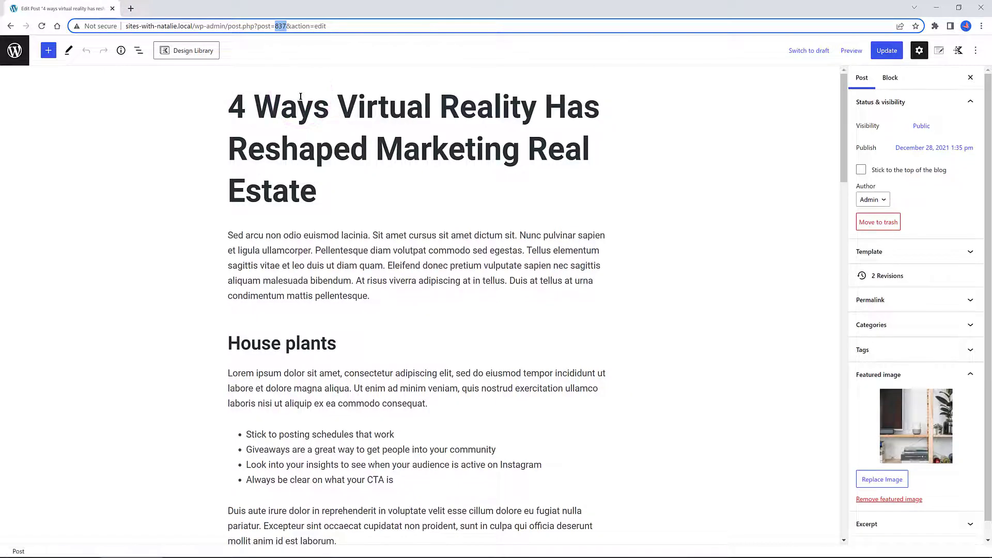
Return to the Affiliate Banner element and set the row layout's conditional display to Post ID = 837
{"action": "left_click", "coordinate": [14, 50]}
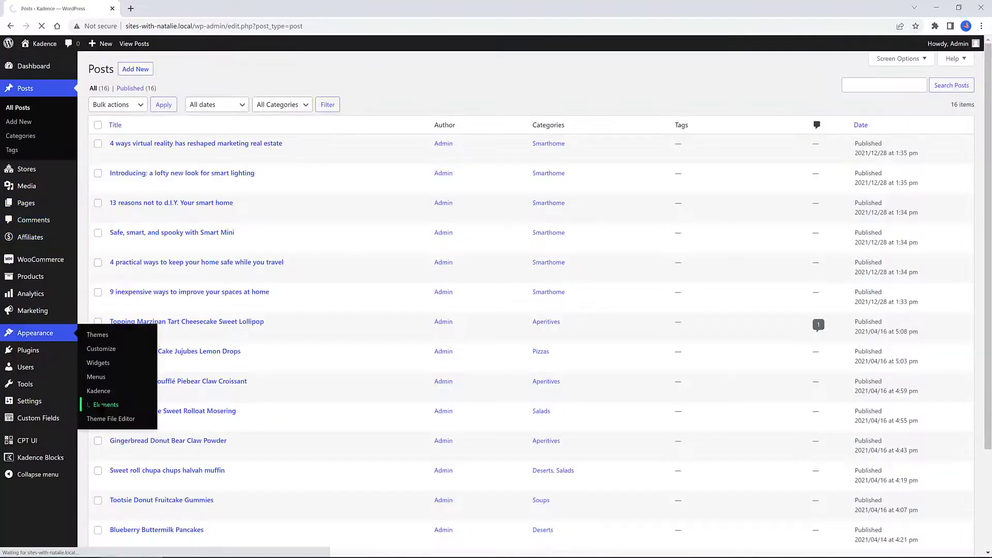
{"action": "left_click", "coordinate": [103, 406]}
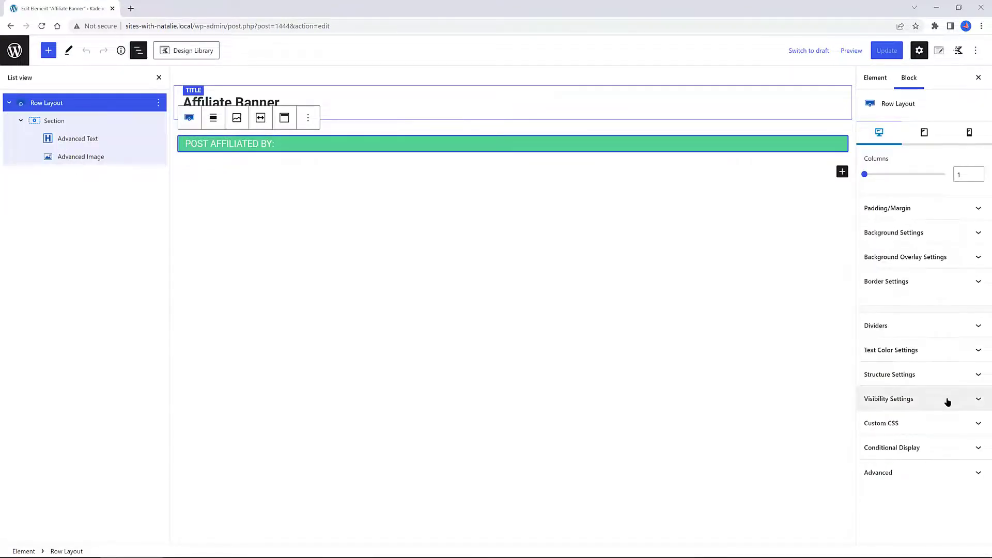
{"action": "left_click", "coordinate": [949, 450]}
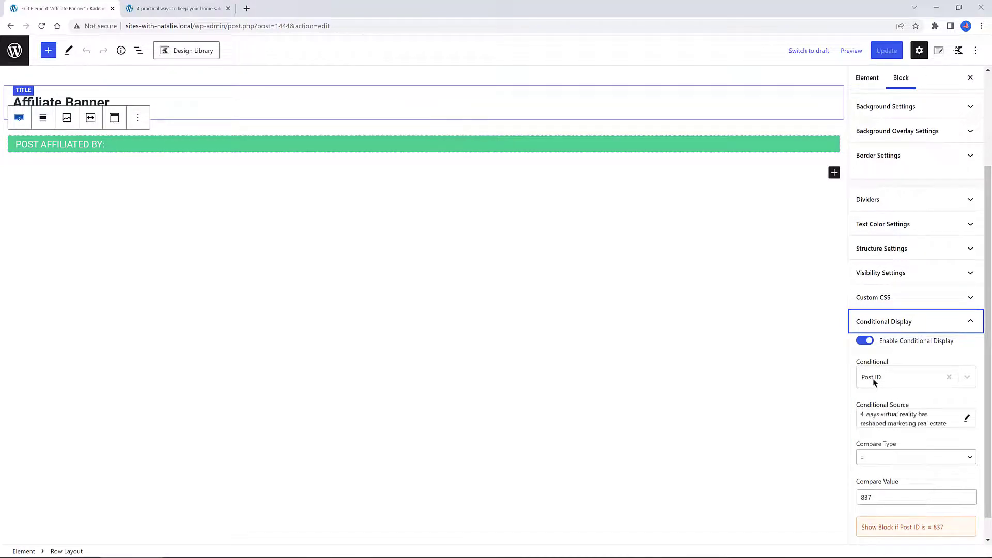
Change the conditional source to the "Introducing: a lofty new look for smart lighting" post
{"action": "left_click", "coordinate": [966, 418]}
{"action": "left_click", "coordinate": [869, 420]}
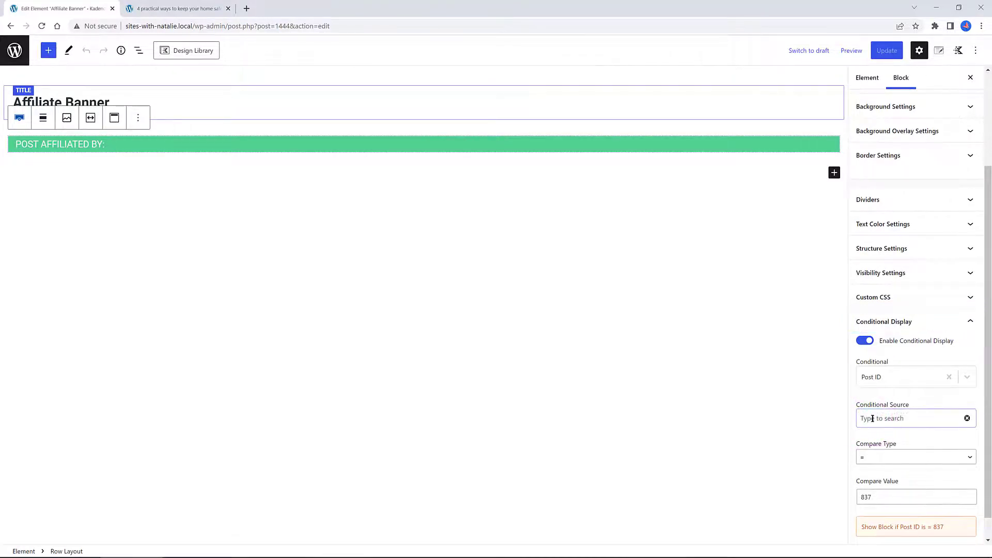
{"action": "type", "text": "introd"}
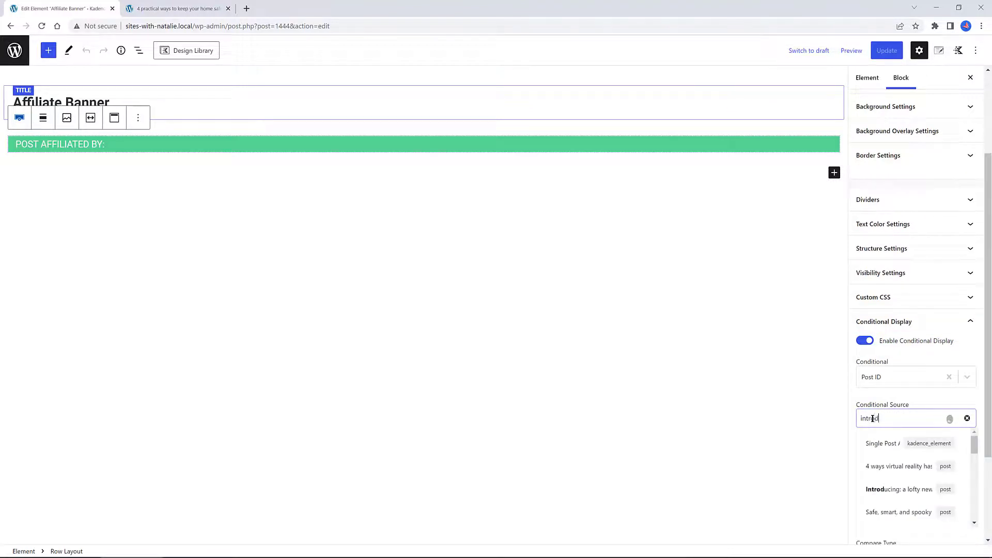
{"action": "left_click", "coordinate": [888, 489]}
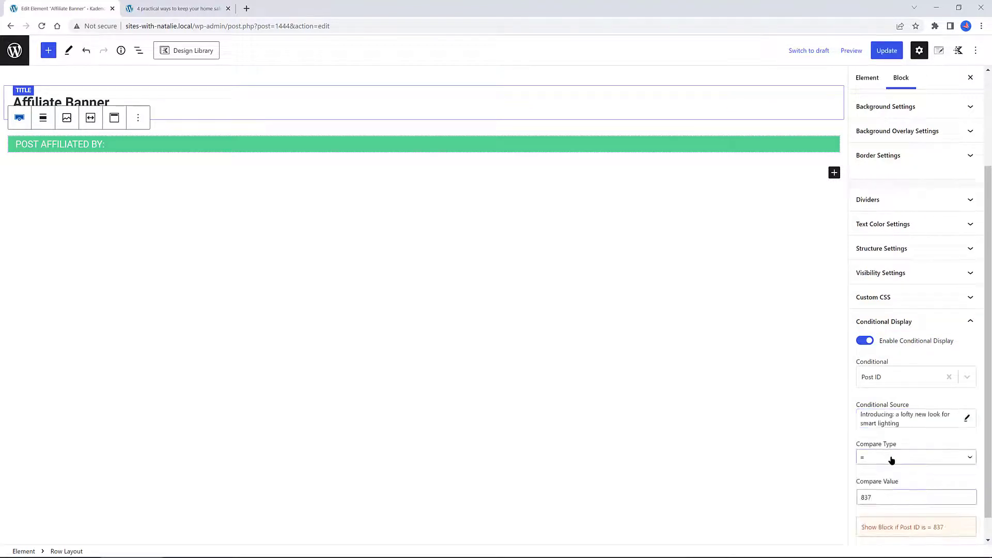
{"action": "scroll", "coordinate": [878, 452], "scroll_direction": "down", "scroll_amount": 1}
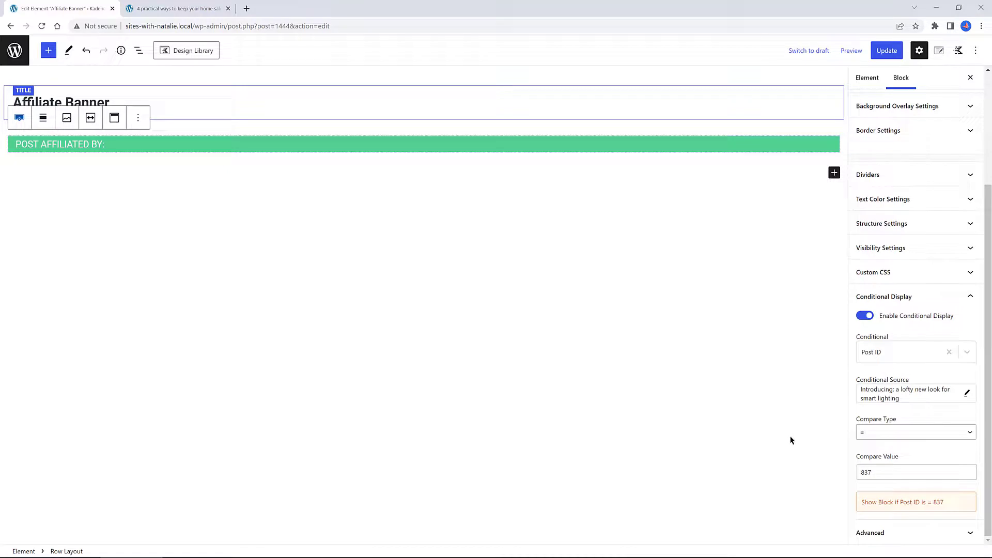
Set the row layout's compare type to != and the compare value to 836, then update the element
{"action": "left_click", "coordinate": [870, 475]}
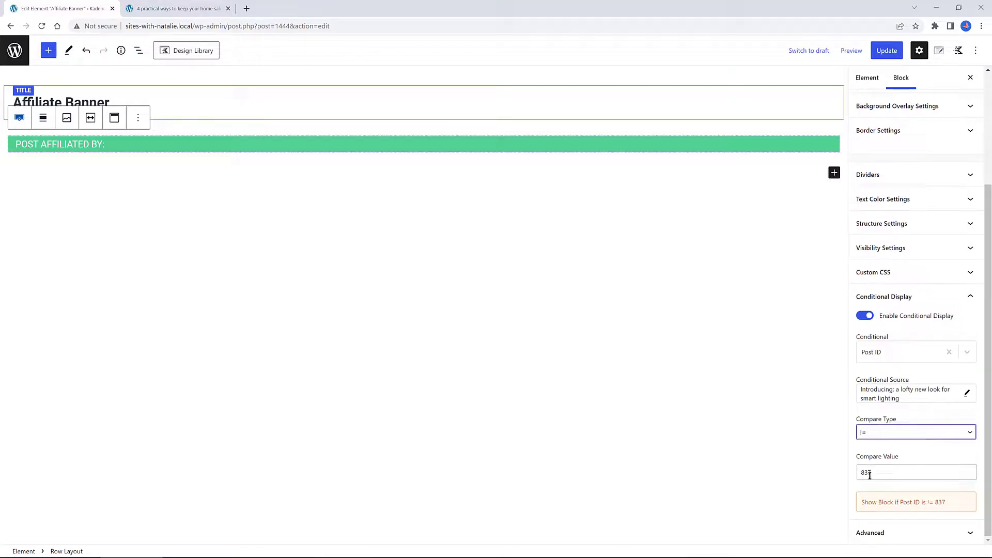
{"action": "left_click_drag", "start_coordinate": [871, 474], "coordinate": [867, 472]}
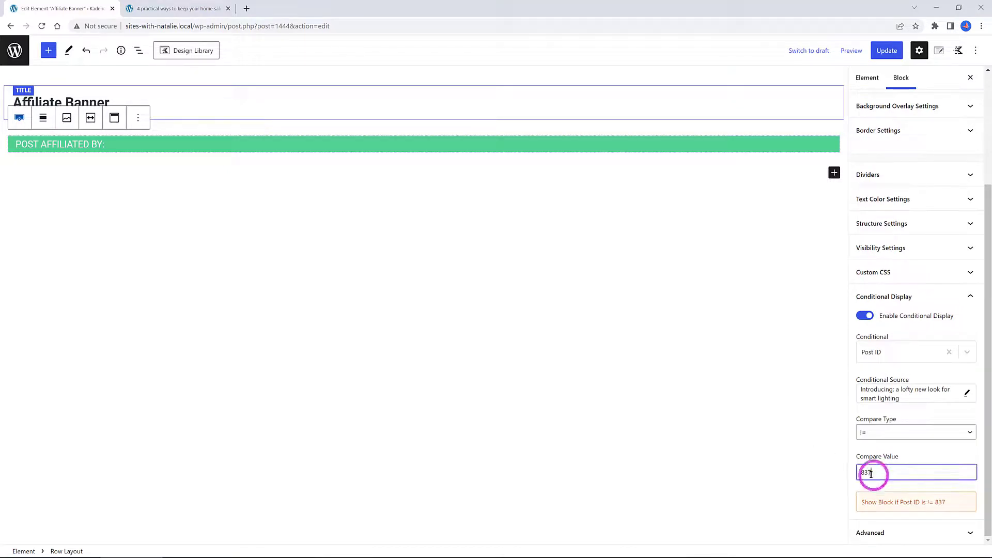
{"action": "type", "text": "6"}
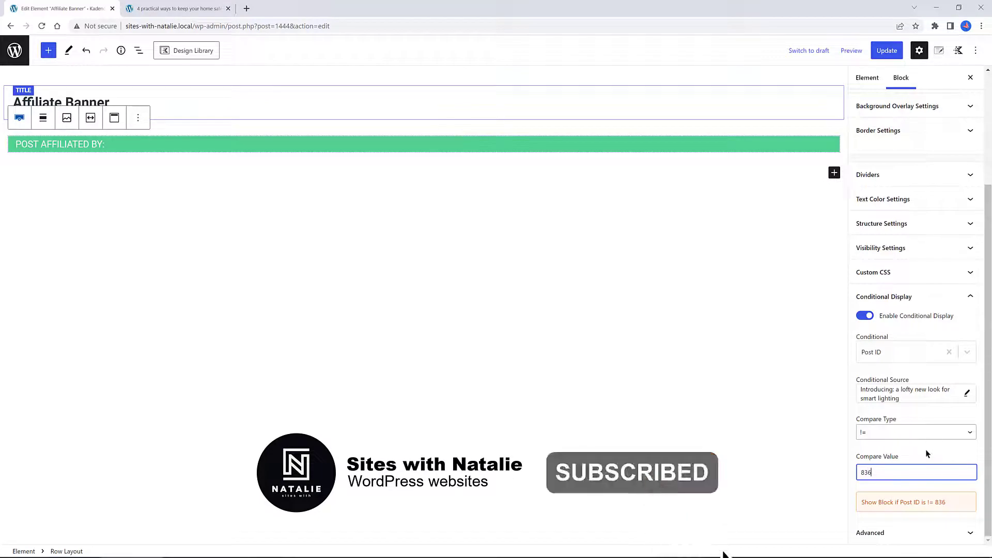
{"action": "left_click", "coordinate": [891, 52]}
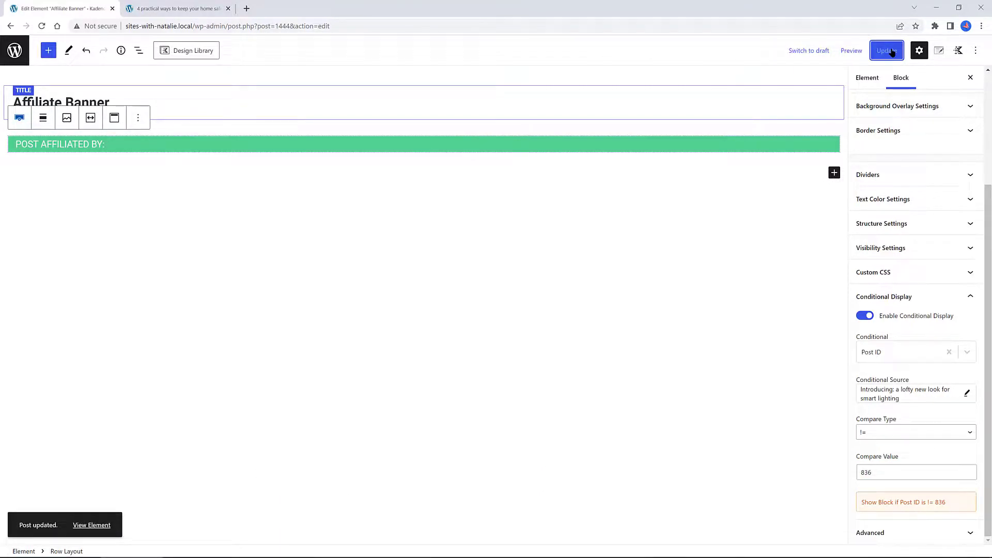
Switch to the site tab, open the Blog, and view the "Introducing: a lofty new look for smart lighting" post
{"action": "left_click", "coordinate": [179, 9]}
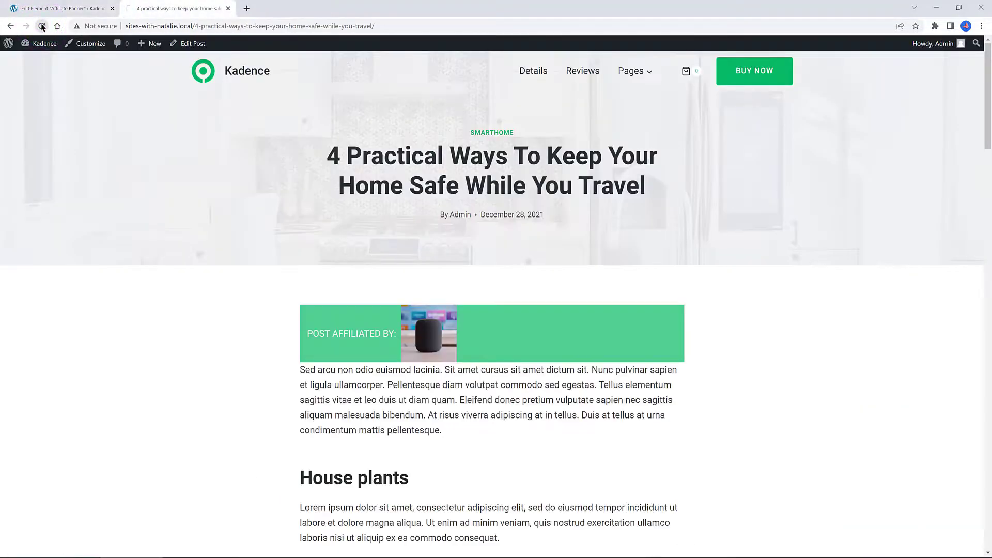
{"action": "mouse_move", "coordinate": [631, 73]}
{"action": "left_click", "coordinate": [627, 98]}
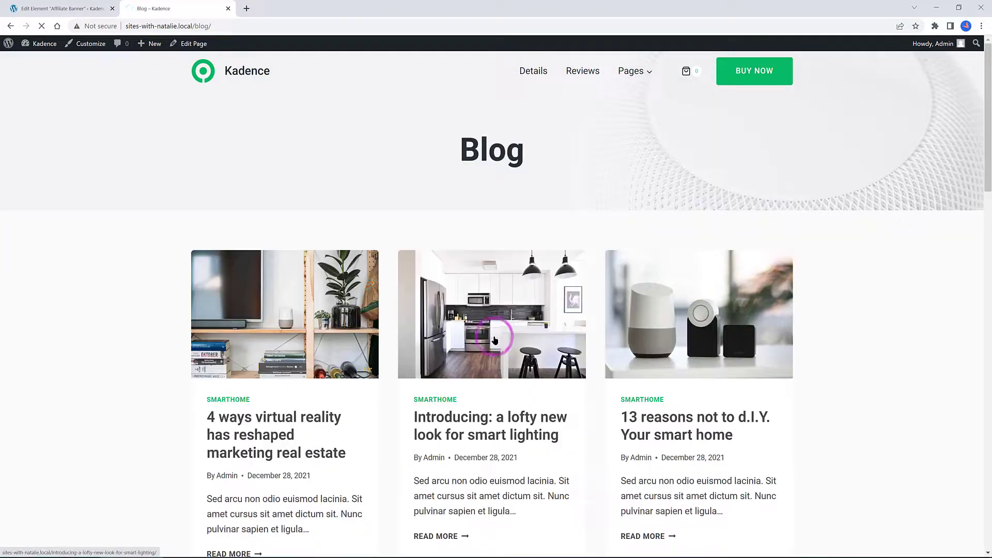
{"action": "left_click", "coordinate": [494, 340]}
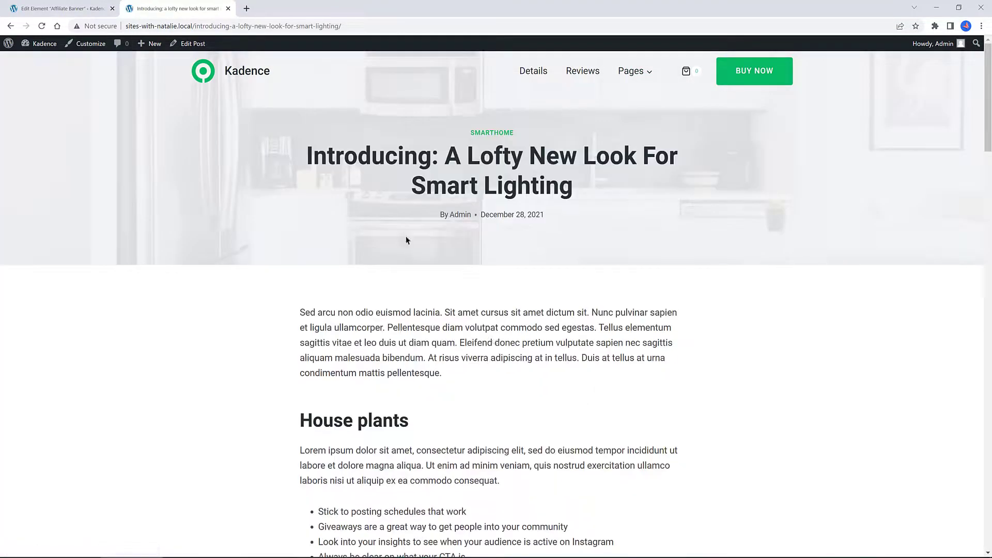